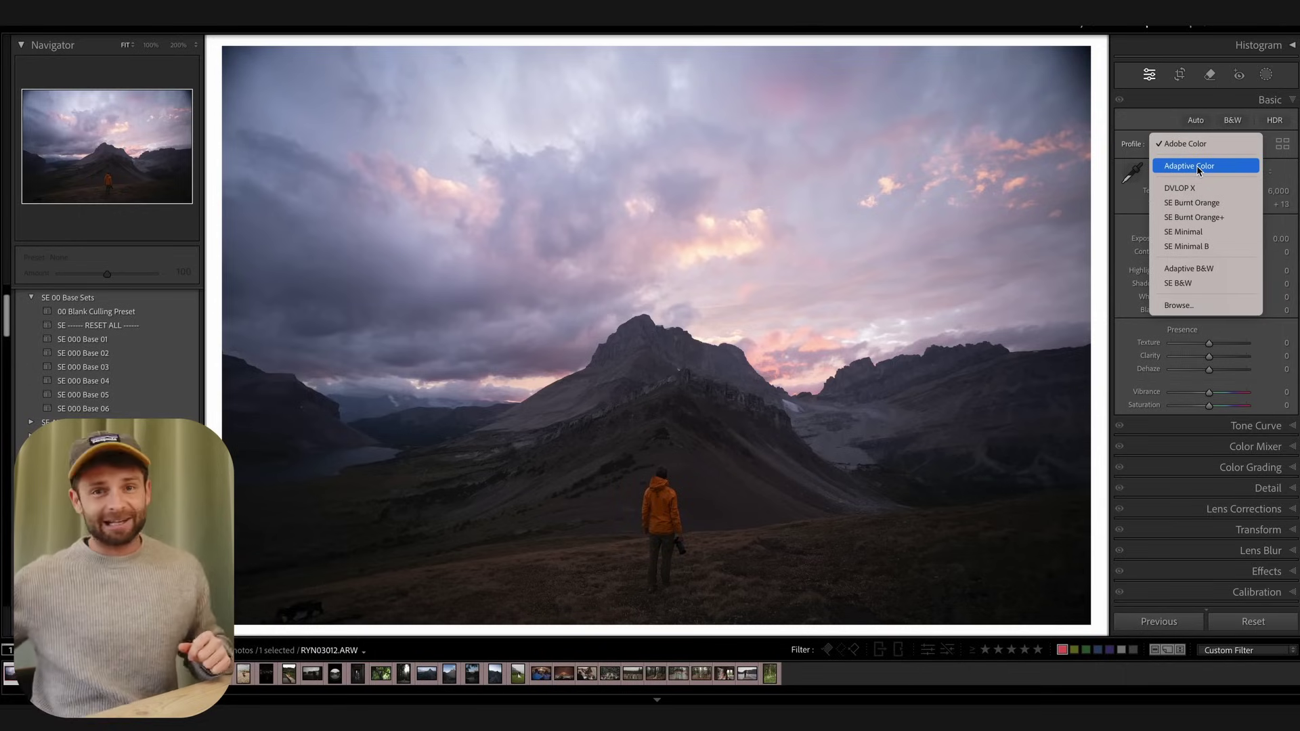
Give the mountain photo the Adaptive Color profile from the Profile list.
left_click(1138, 135)
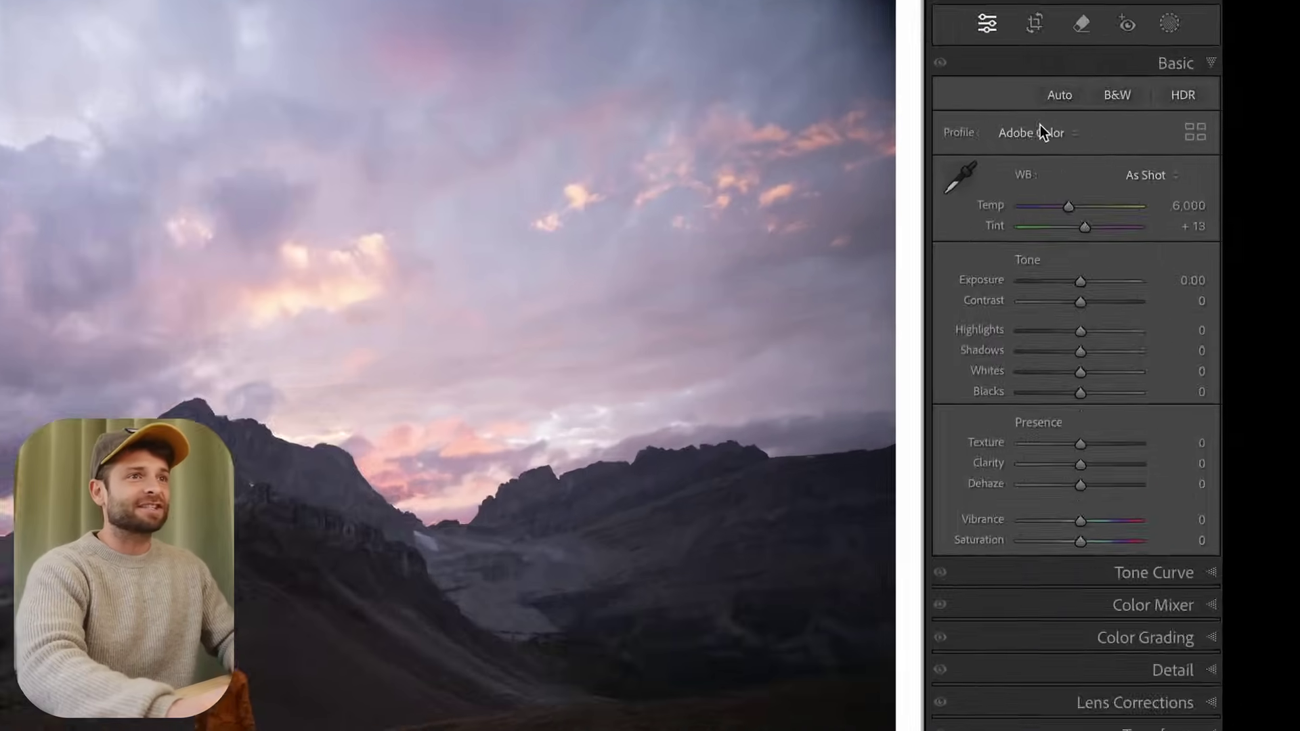
left_click(1182, 145)
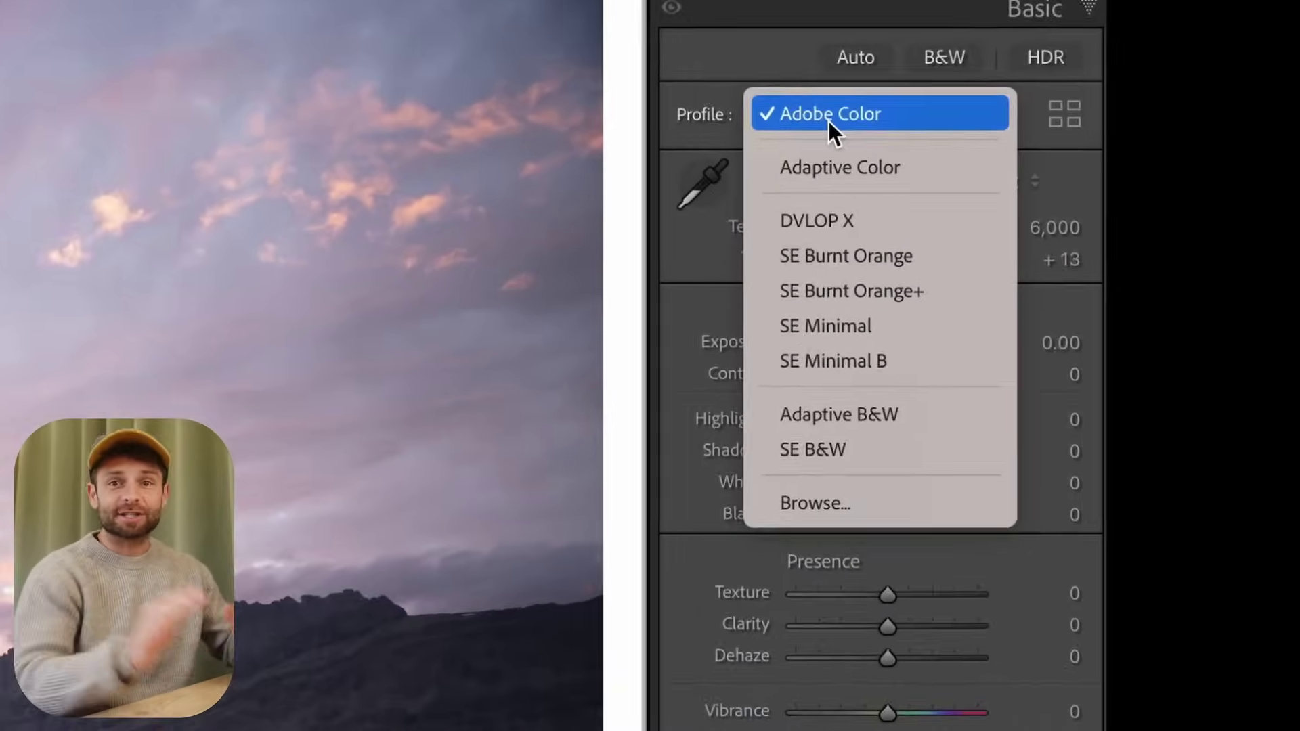
left_click(837, 167)
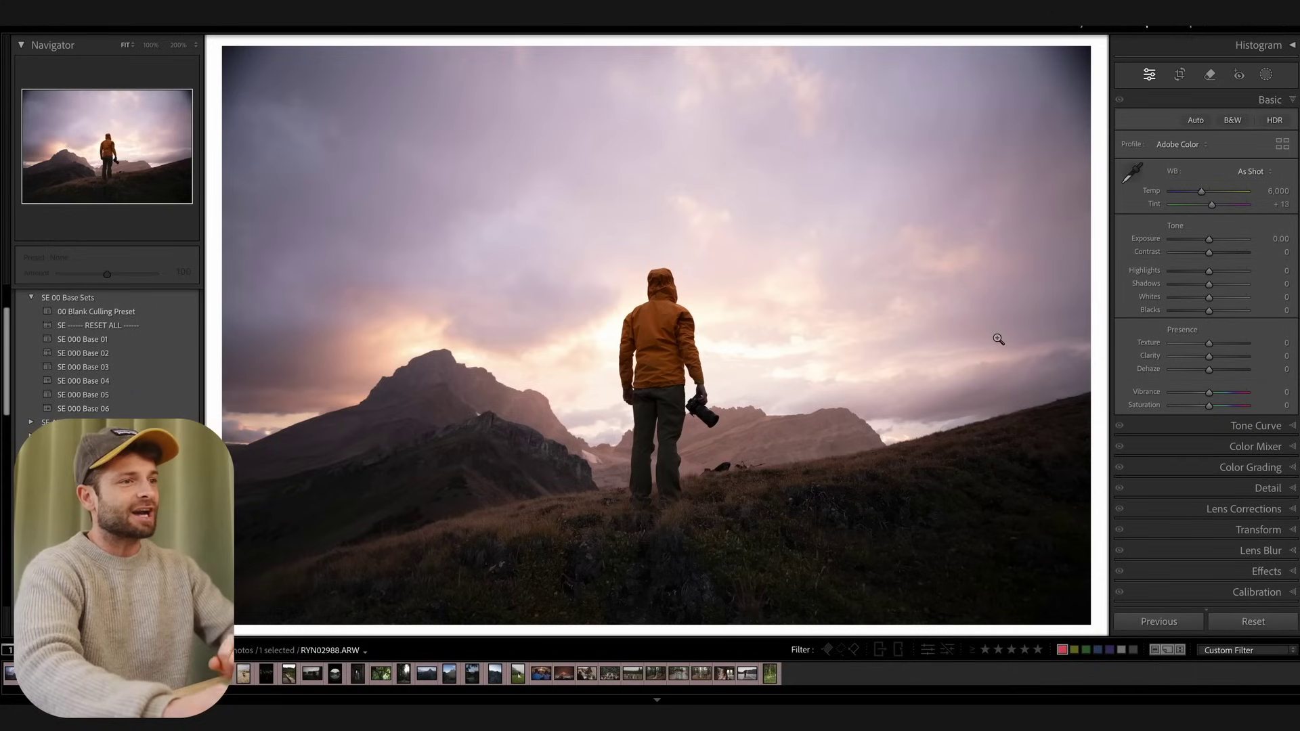
Apply Adaptive Color to the hiker photo, then set Exposure +0.75, Highlights −55 and Clarity −13.
left_click(1175, 144)
left_click(1194, 167)
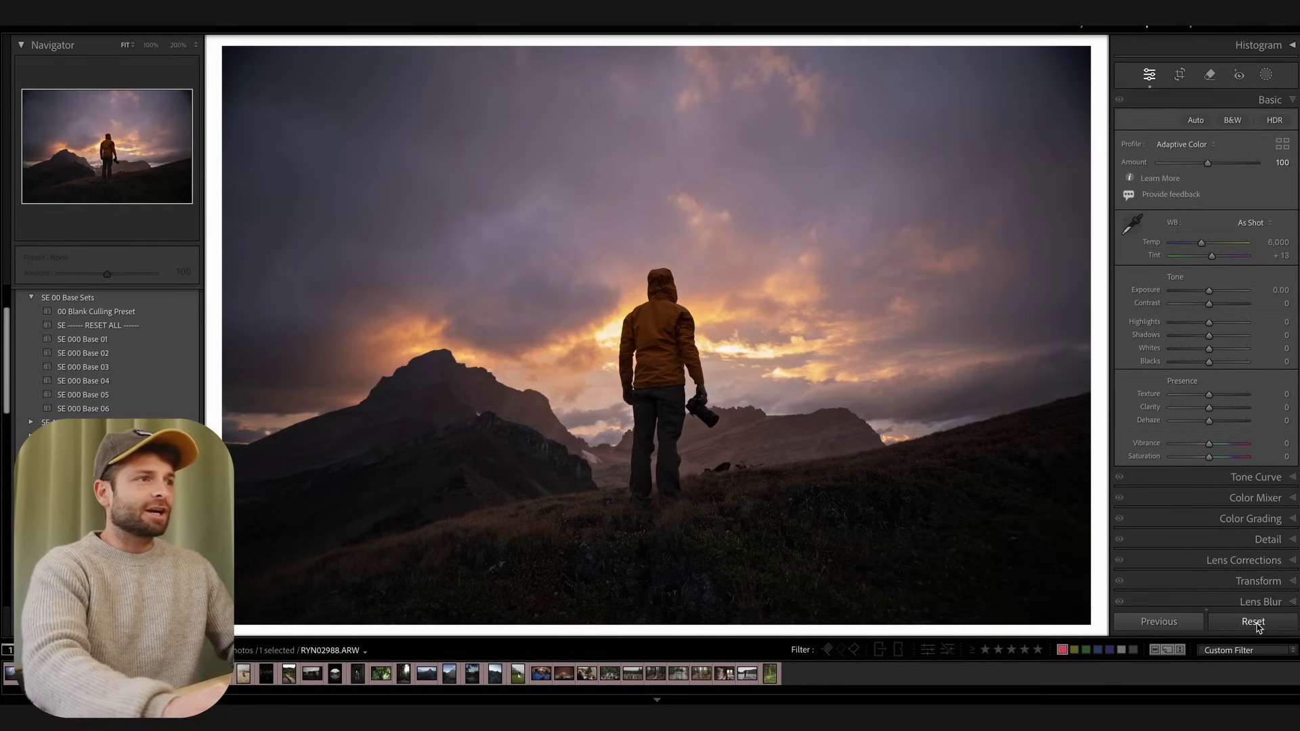
left_click(1254, 623)
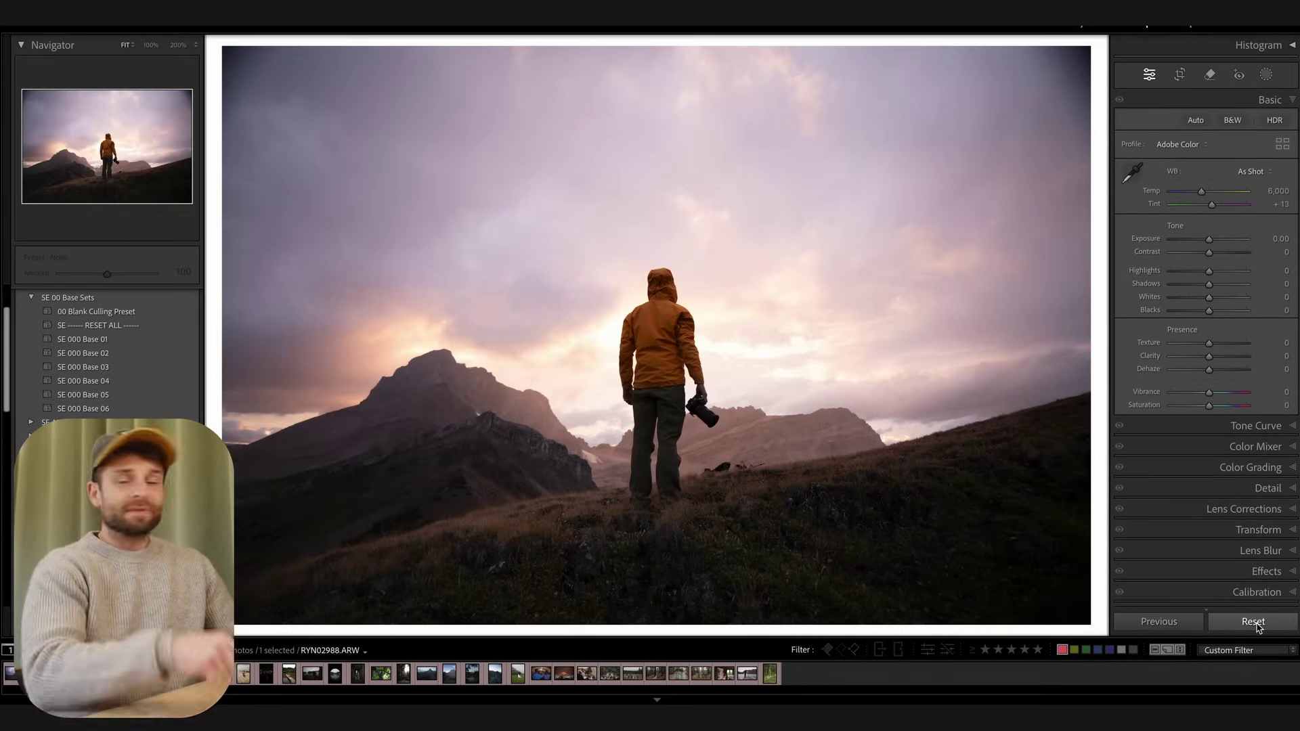
key("ctrl+z")
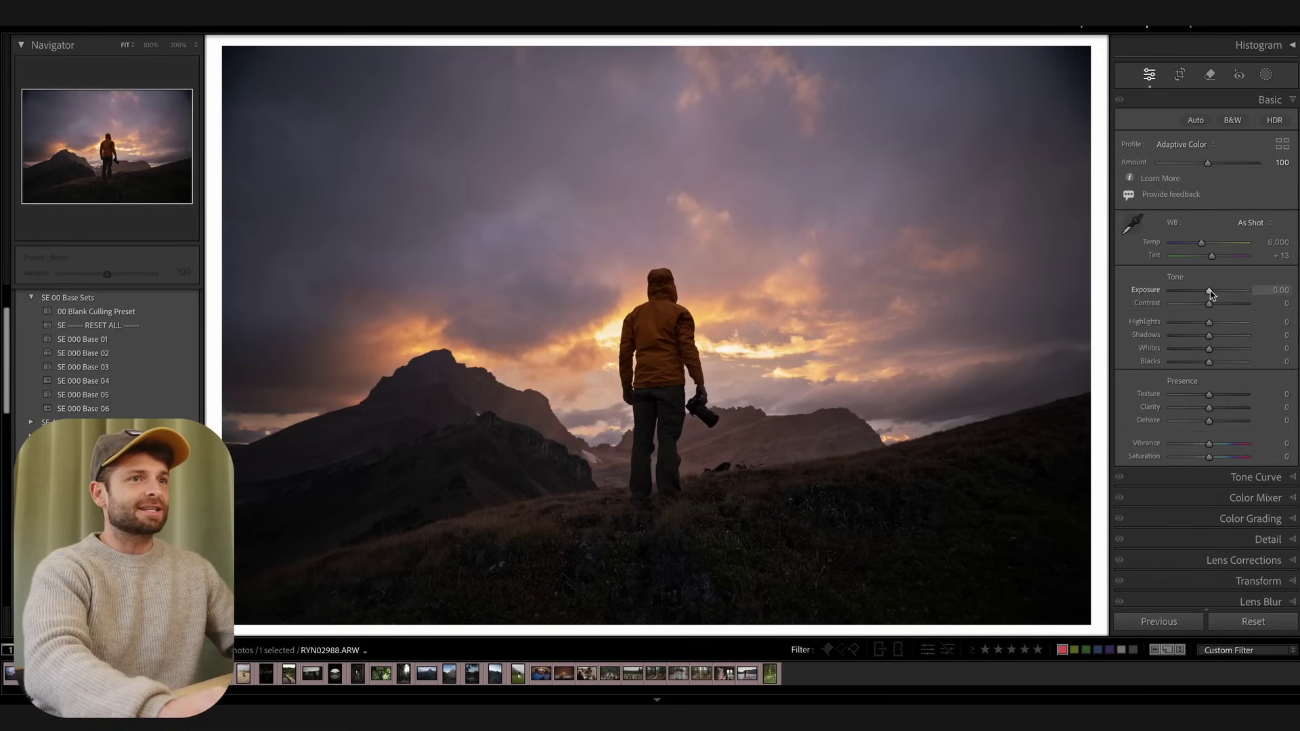
left_click_drag(1211, 293, 1188, 323)
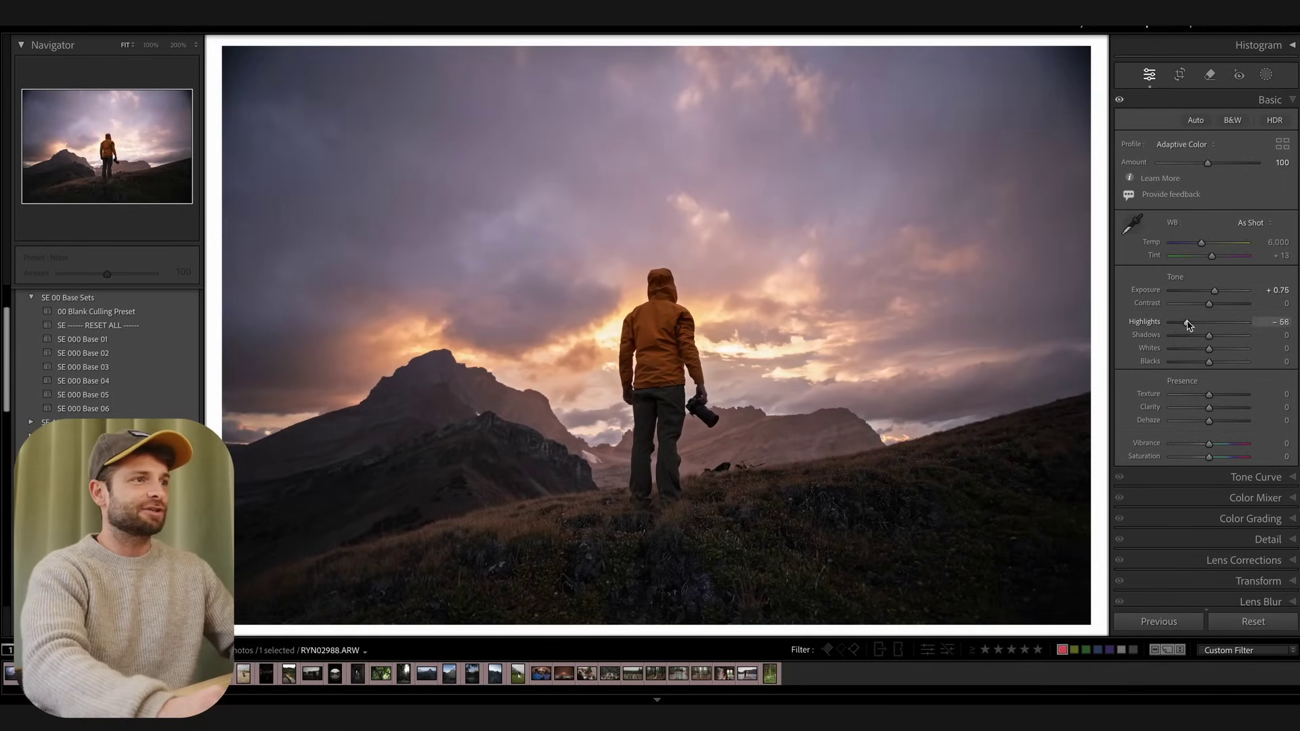
left_click_drag(1209, 407, 1202, 408)
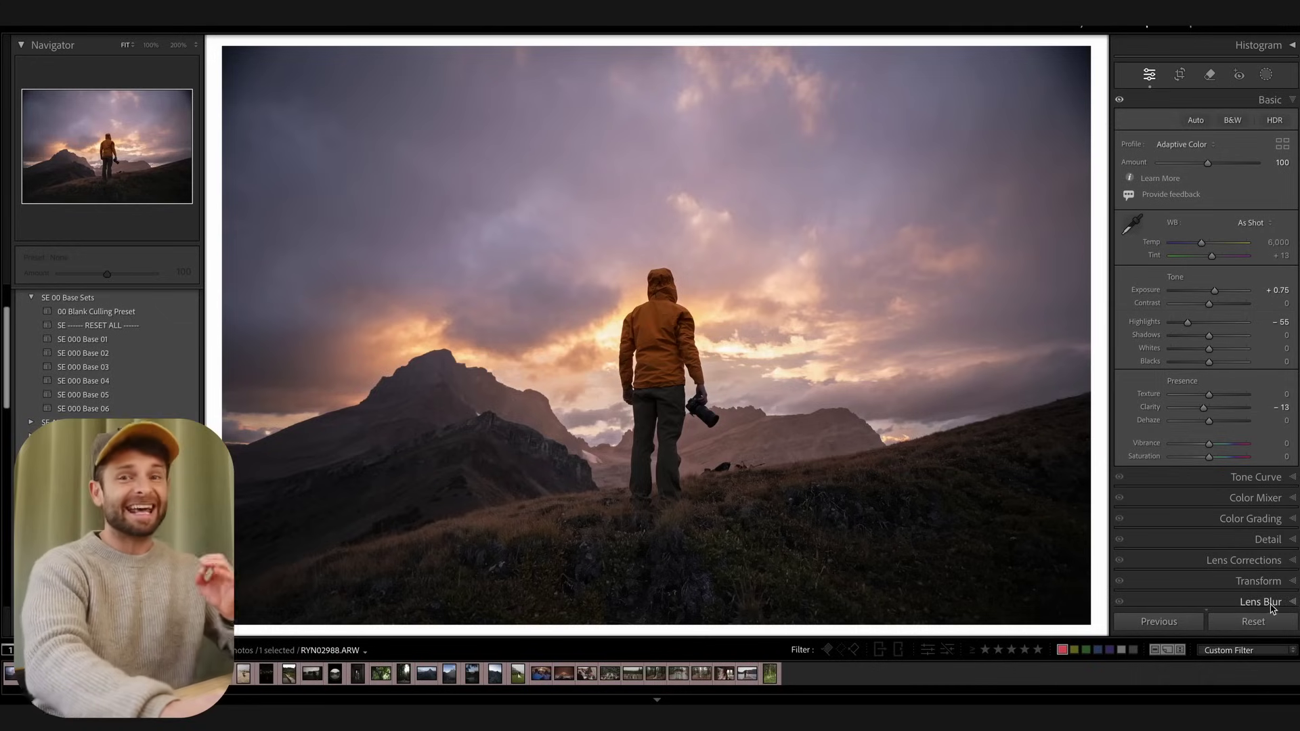
Reset the hiker photo to the SE 000 Base 03 preset, darkened to Exposure −0.85, Contrast −42, Highlights −68.
left_click(1273, 621)
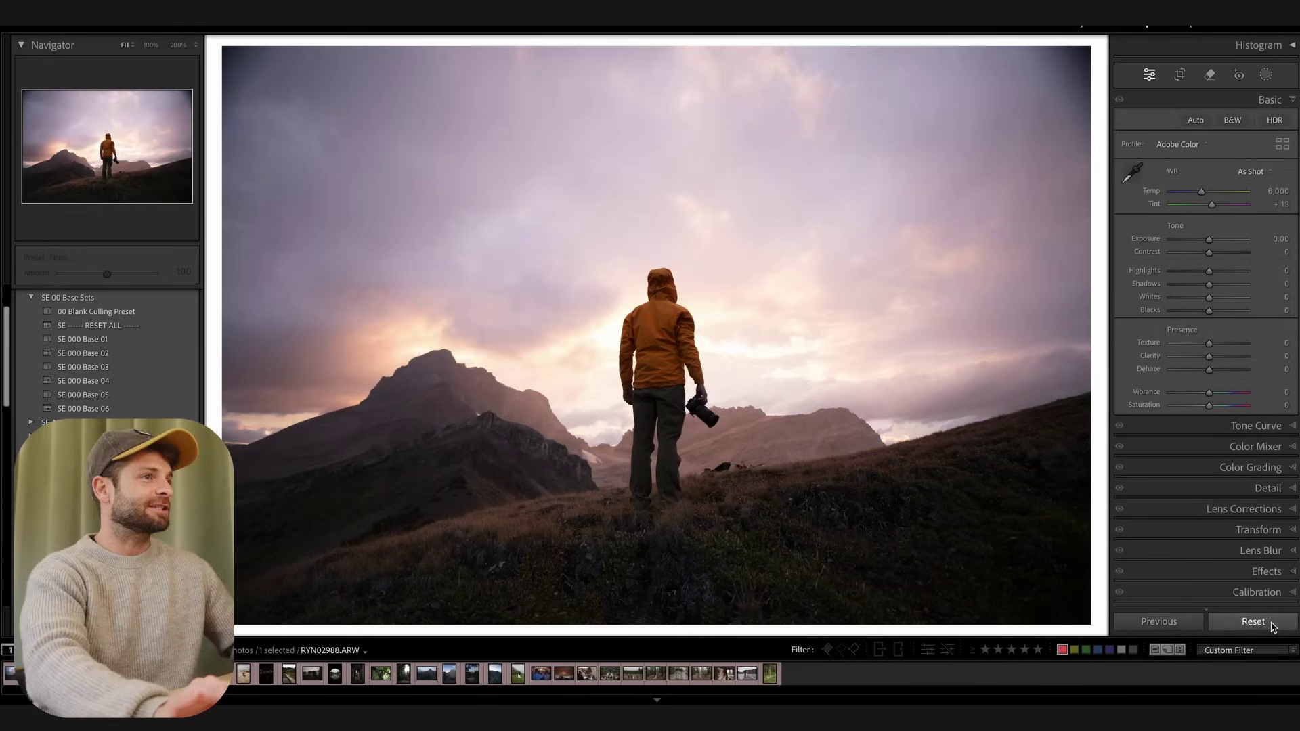
left_click(96, 371)
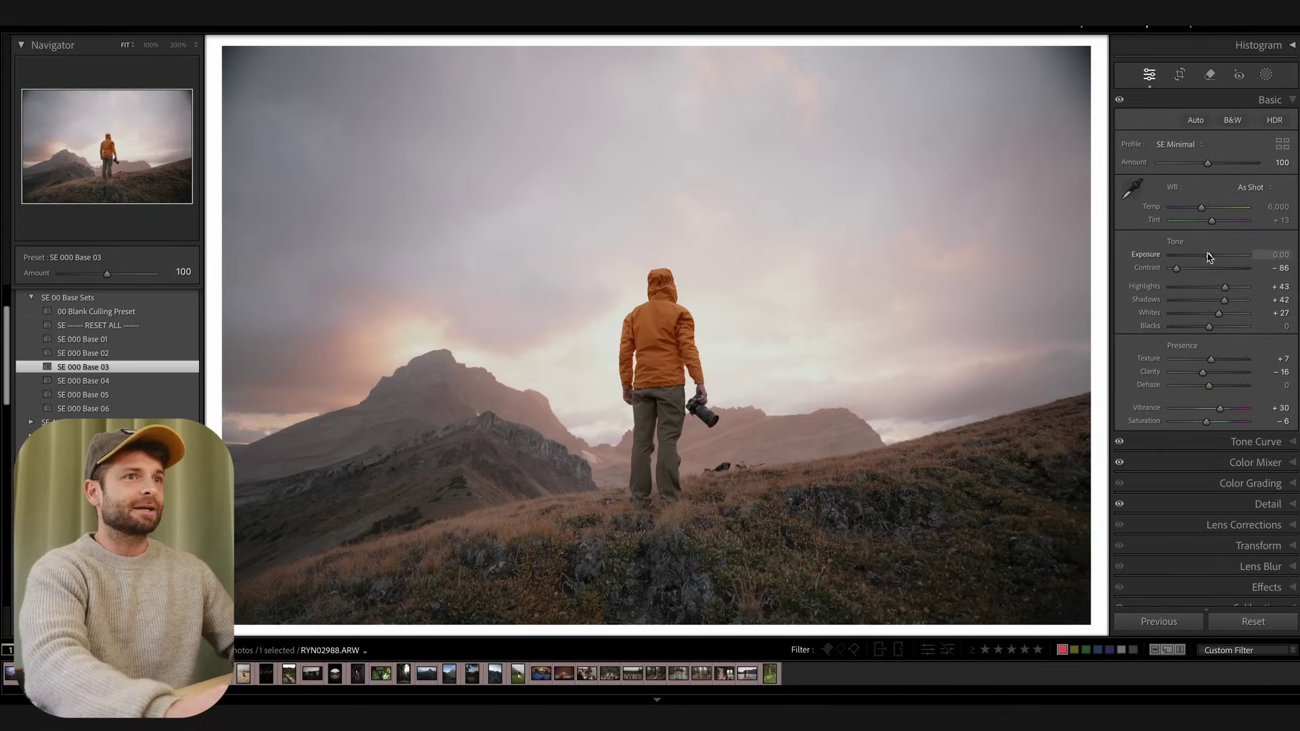
mouse_move(1209, 256)
left_mouse_down()
mouse_move(1184, 287)
mouse_move(1194, 273)
left_mouse_up()
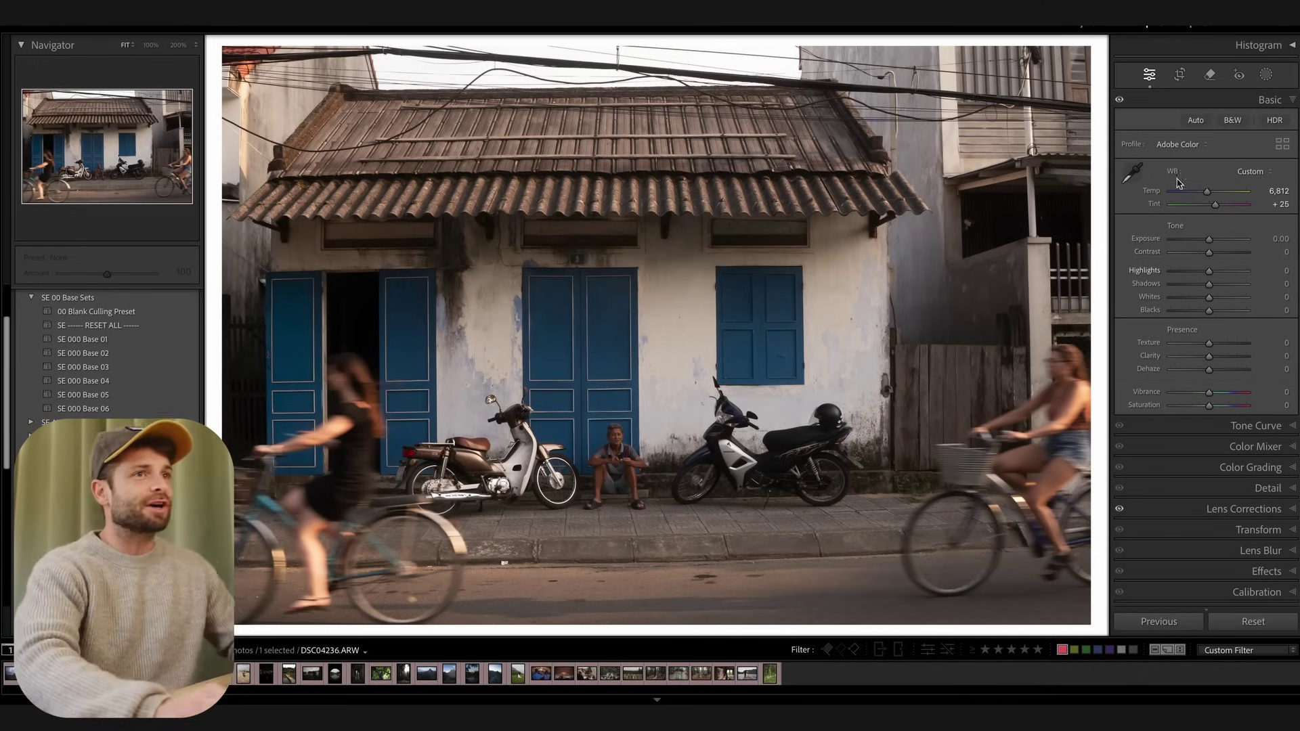
Apply the Adaptive Color profile to the street photo and the desert sunset photo.
left_click(1178, 144)
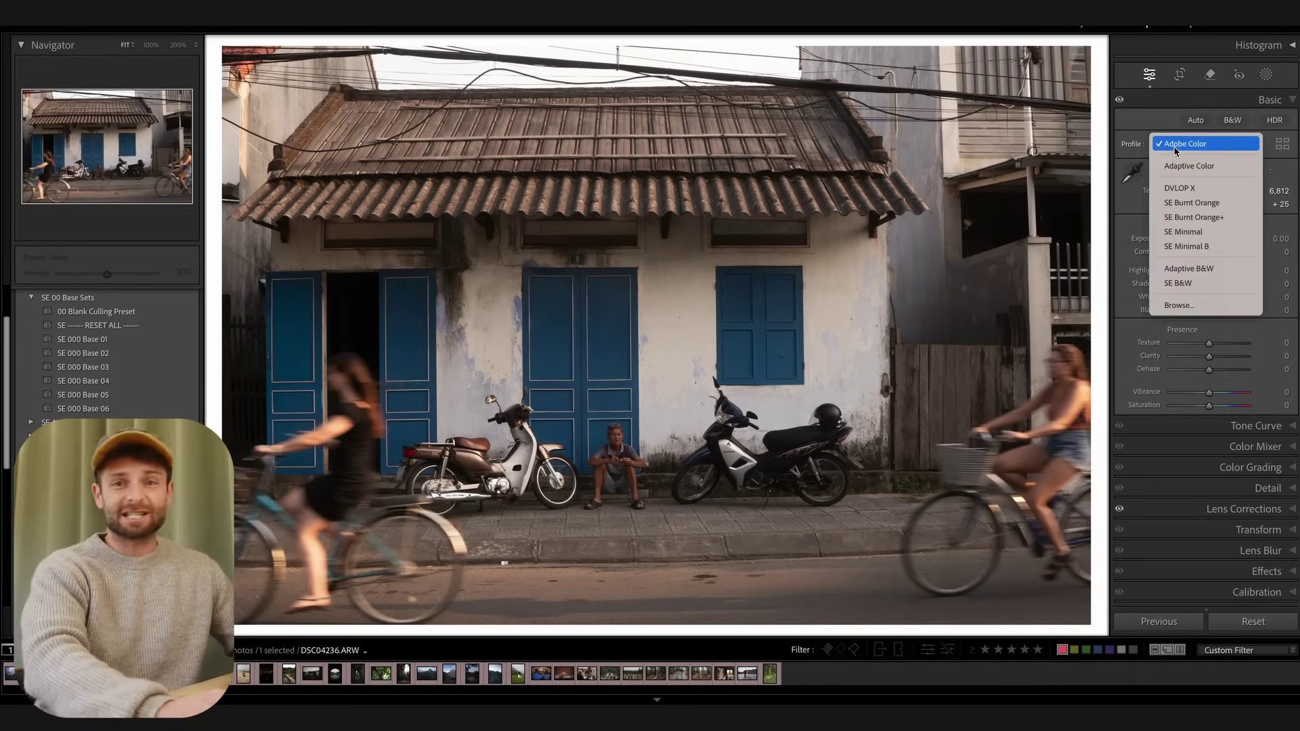
left_click(1189, 167)
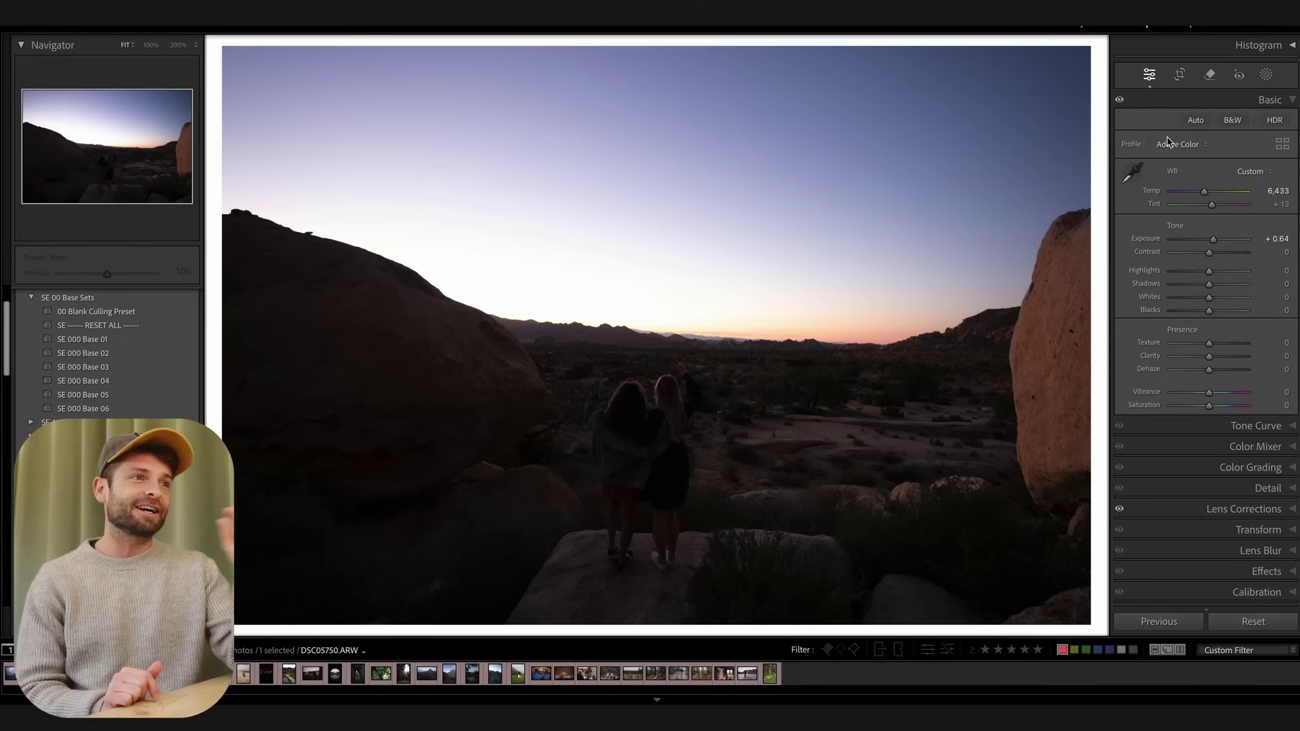
left_click(1175, 143)
left_click(1190, 166)
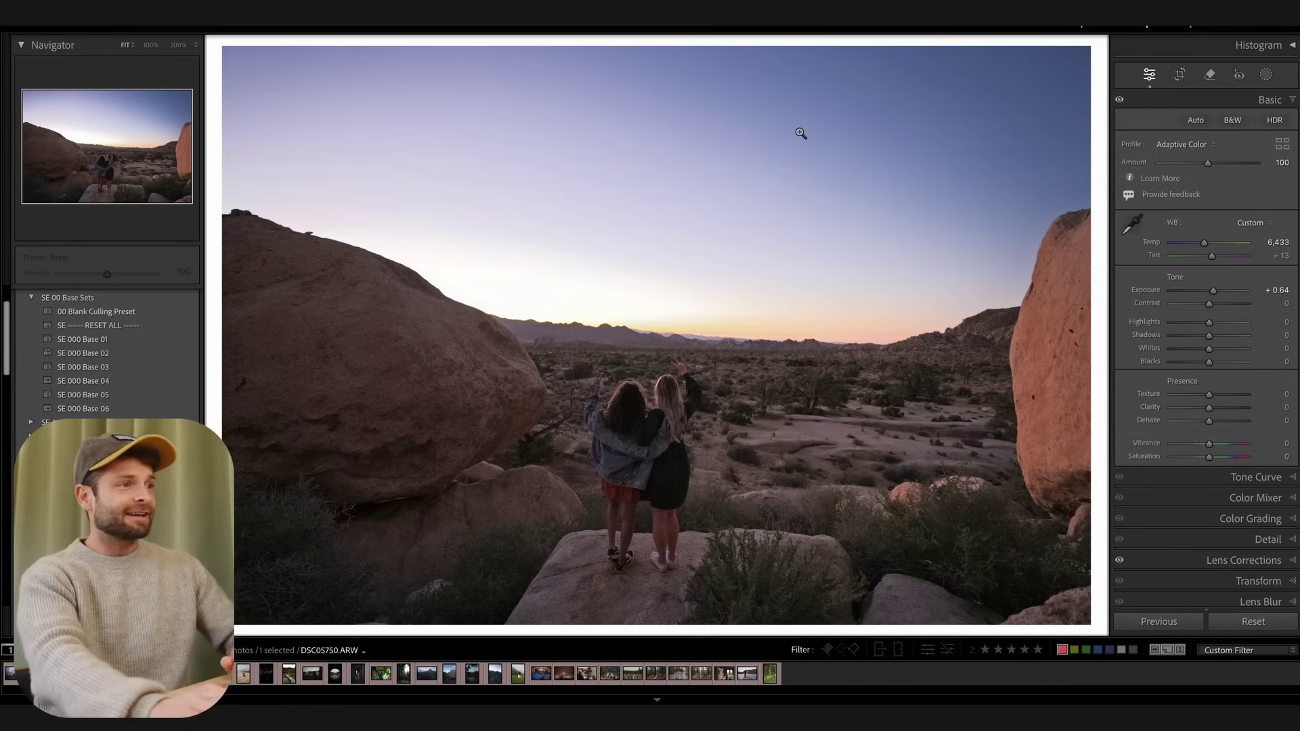
Reset the desert photo and try manual edits: Shadows +100, raised Blacks, lowered Highlights.
left_click(1253, 622)
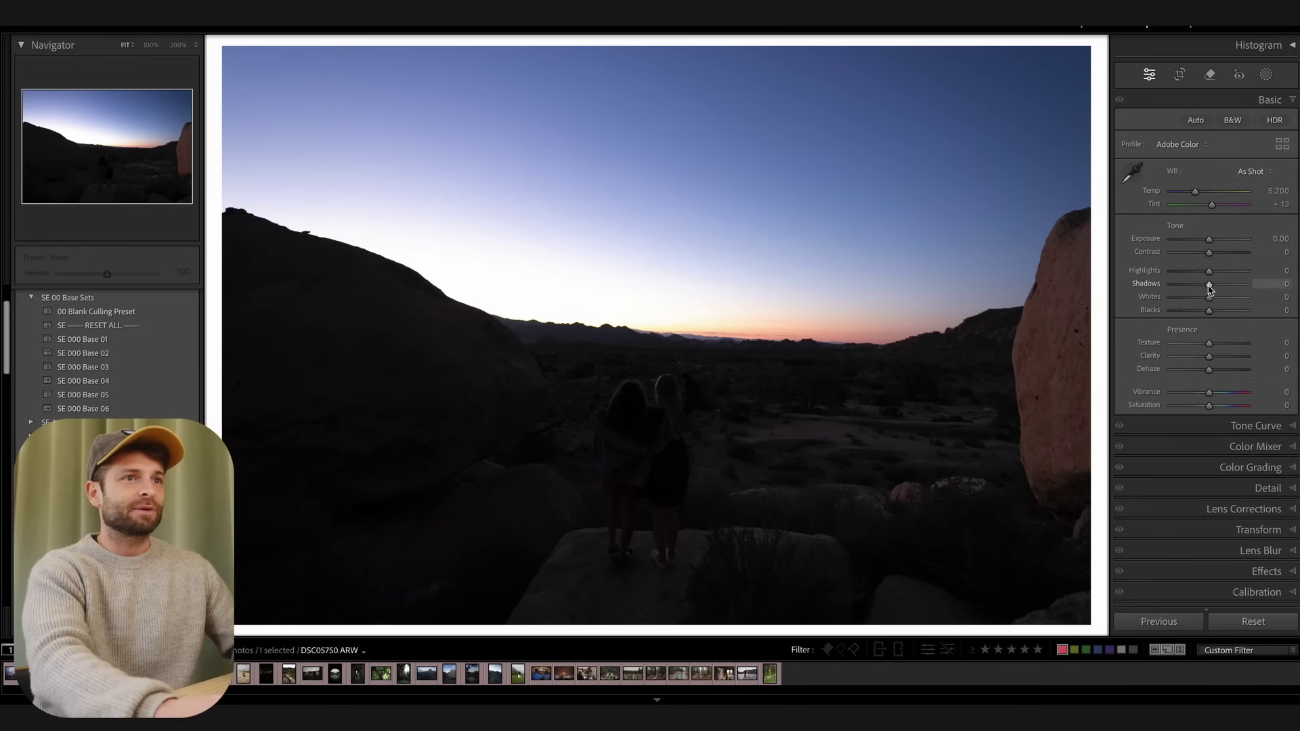
left_click_drag(1209, 284, 1177, 273)
left_click(1227, 311)
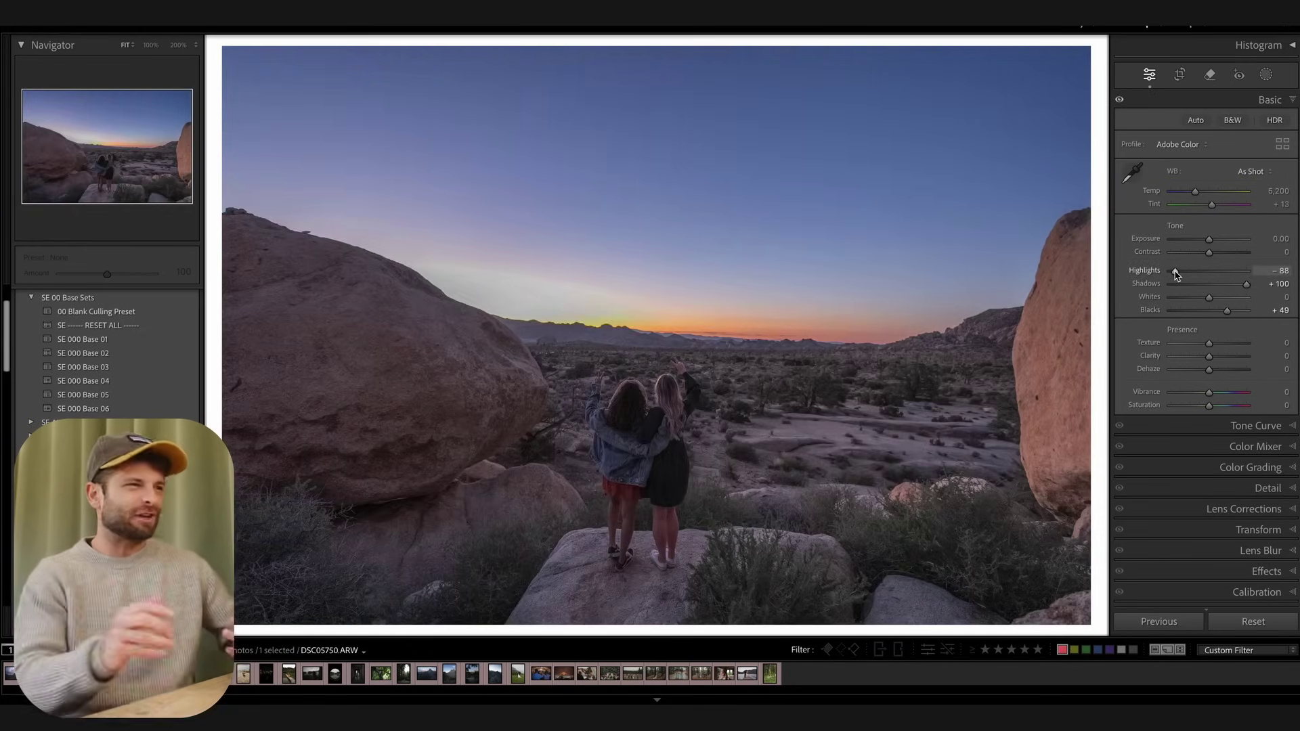
Clear the manual edits and give the boulder photo the Adaptive Color profile.
left_click(1249, 623)
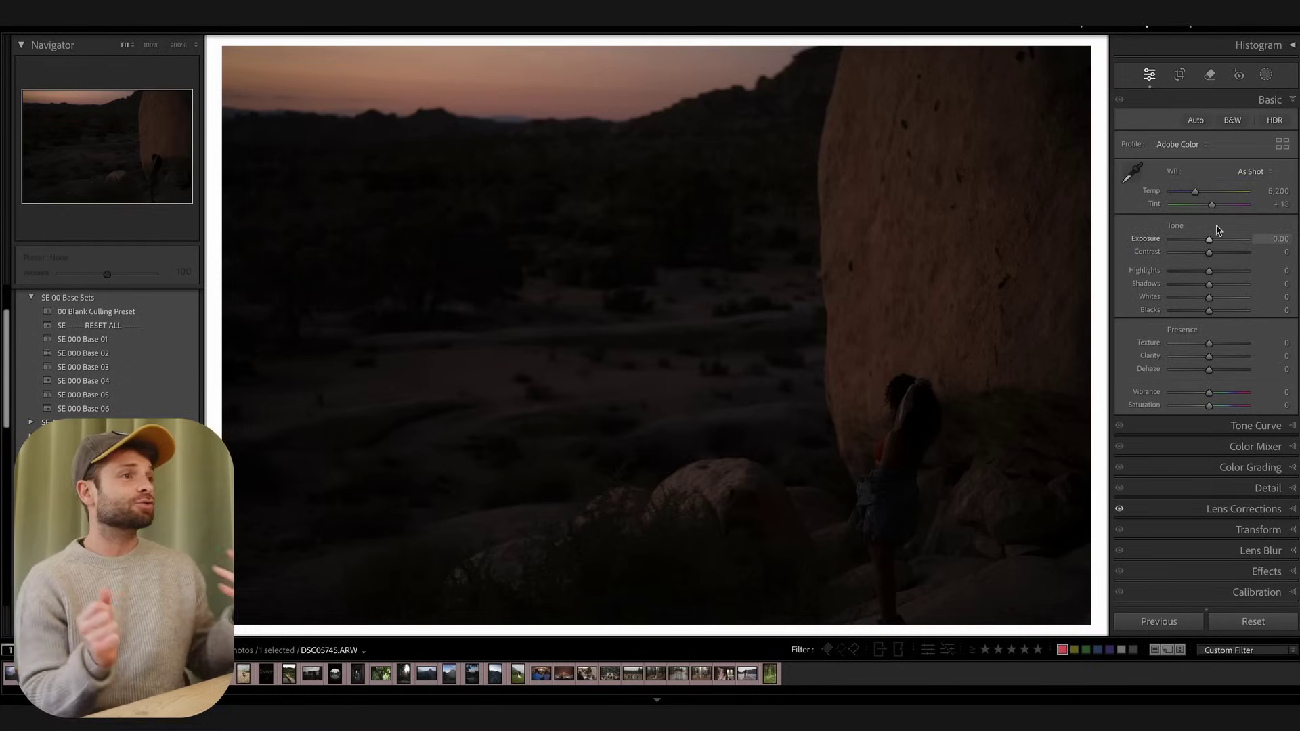
left_click(1184, 144)
left_click(1242, 165)
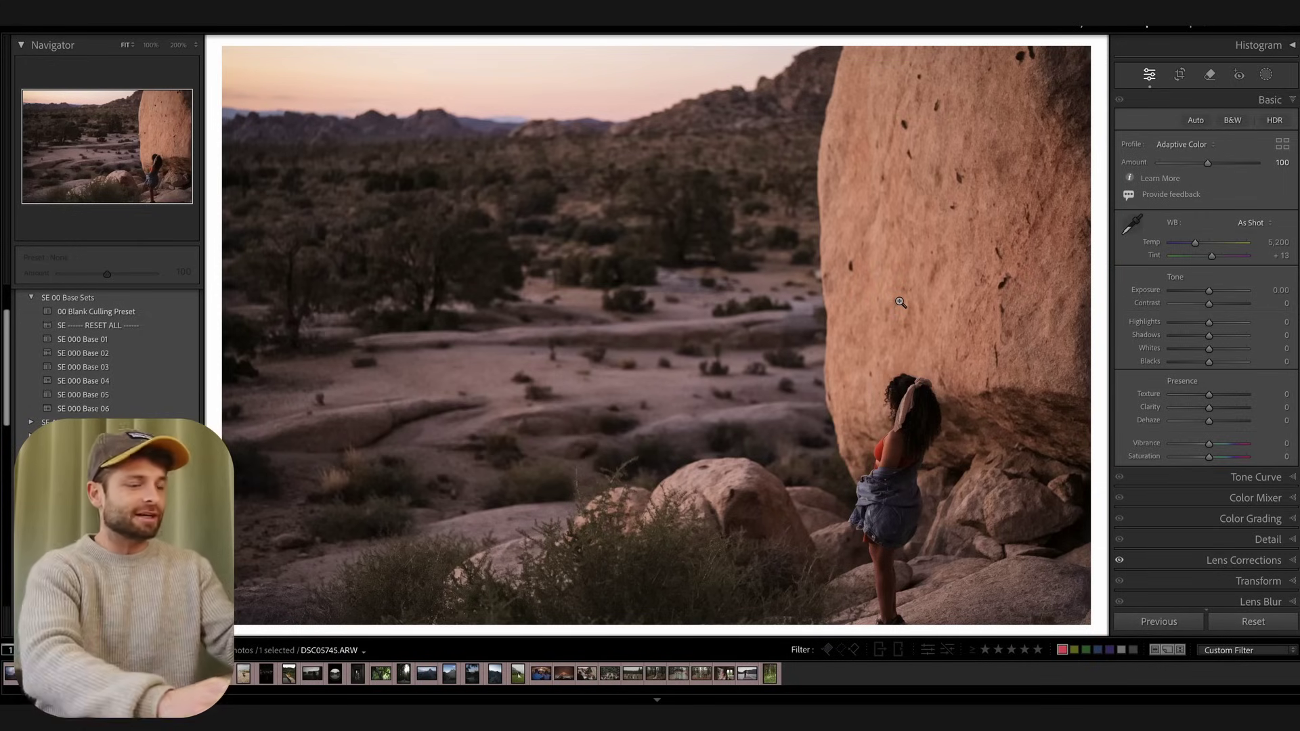
Lower exposure by 0.33, compare the original with its SE Minimal virtual copy, then show the grid.
key("minus")
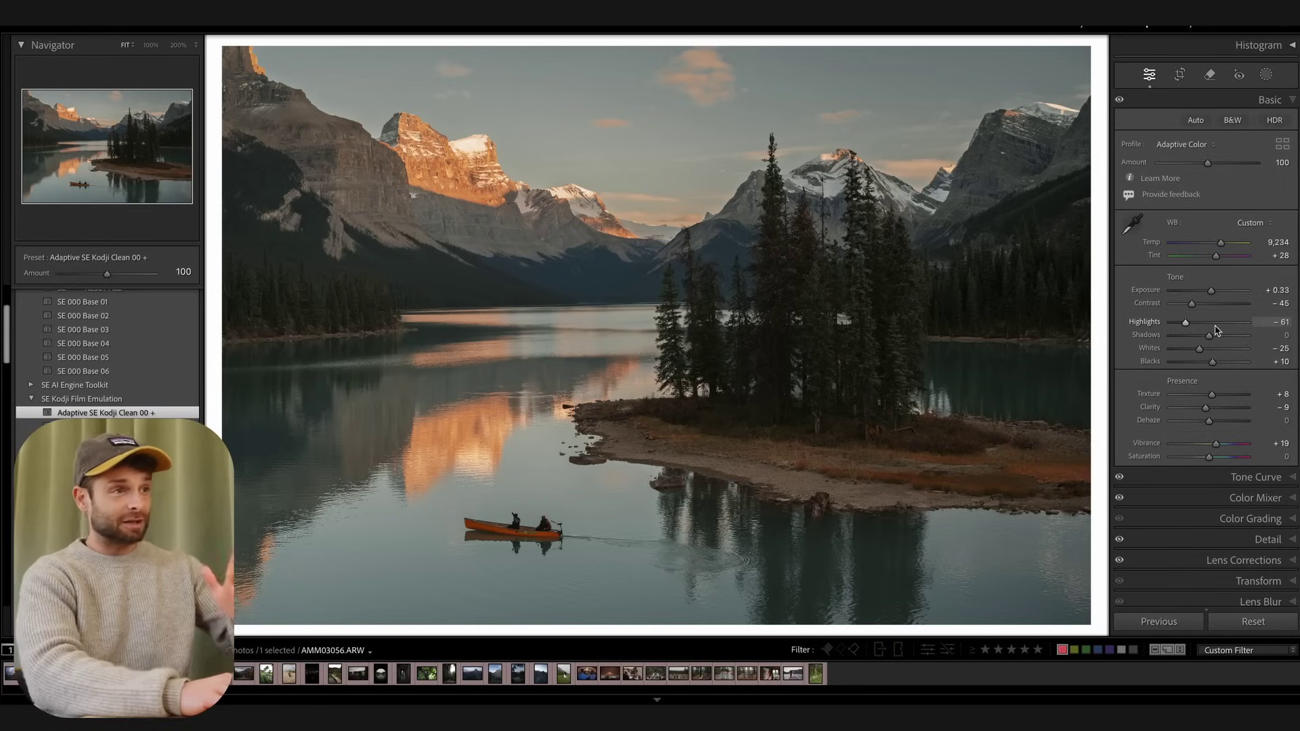
key("Right")
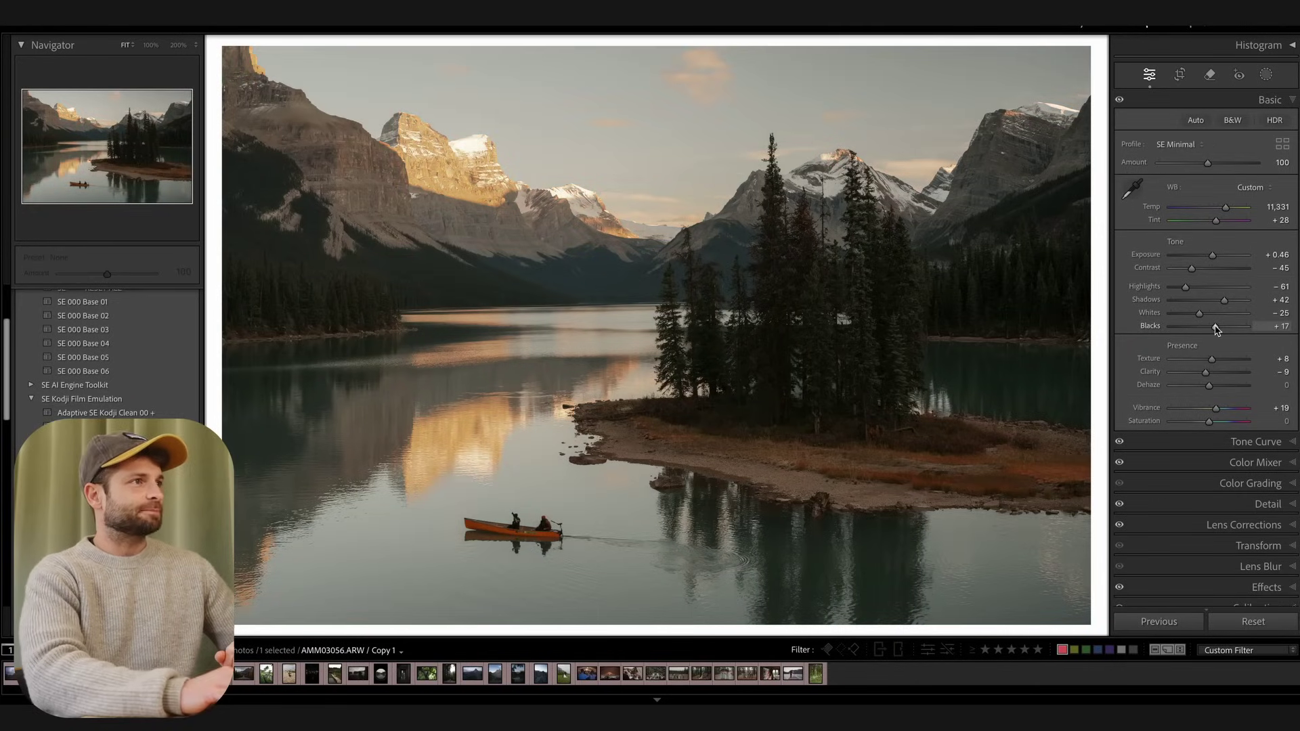
key("Left")
key("Right")
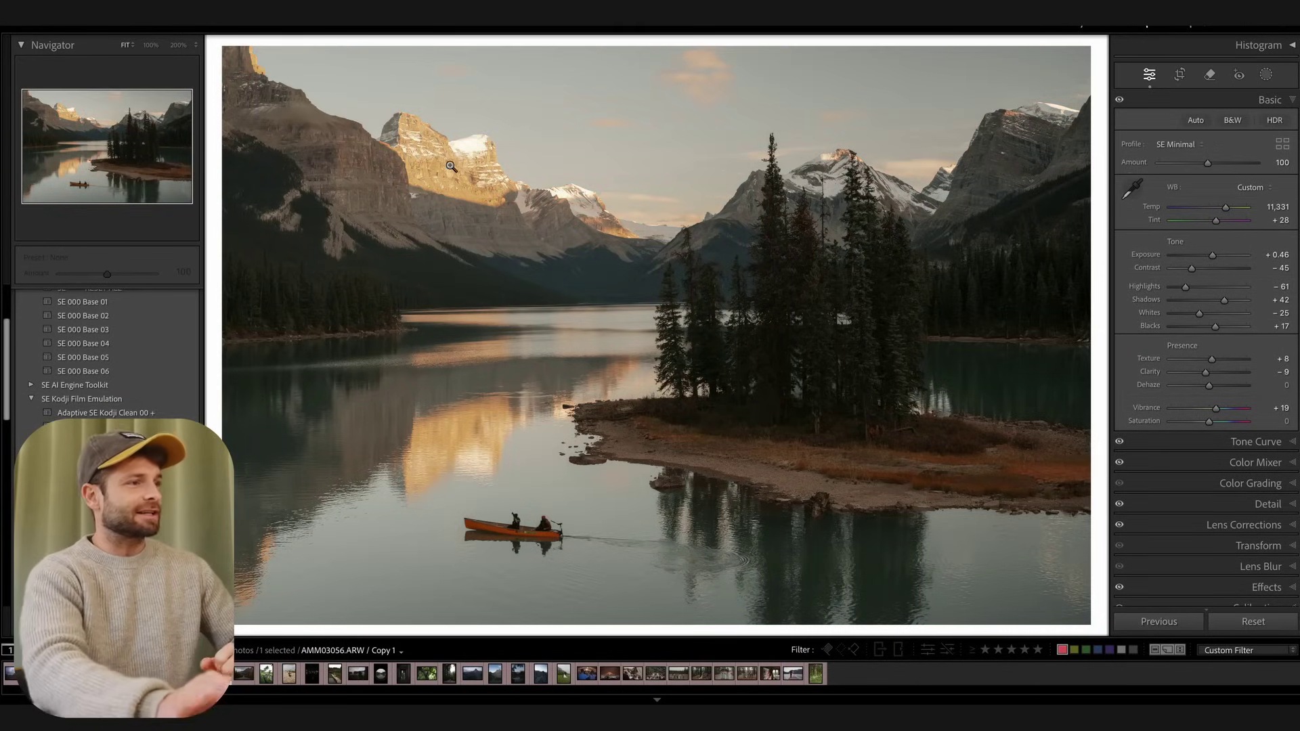
key("Right")
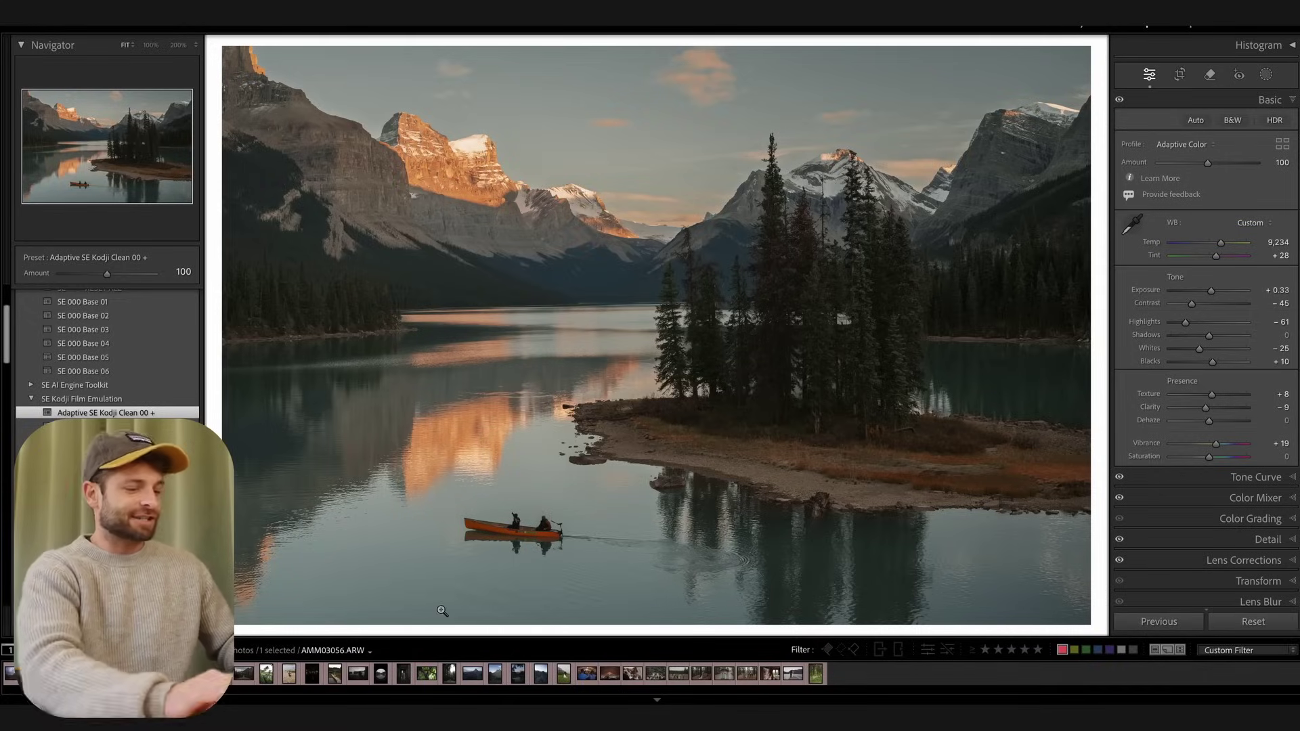
key("Right")
key("Left")
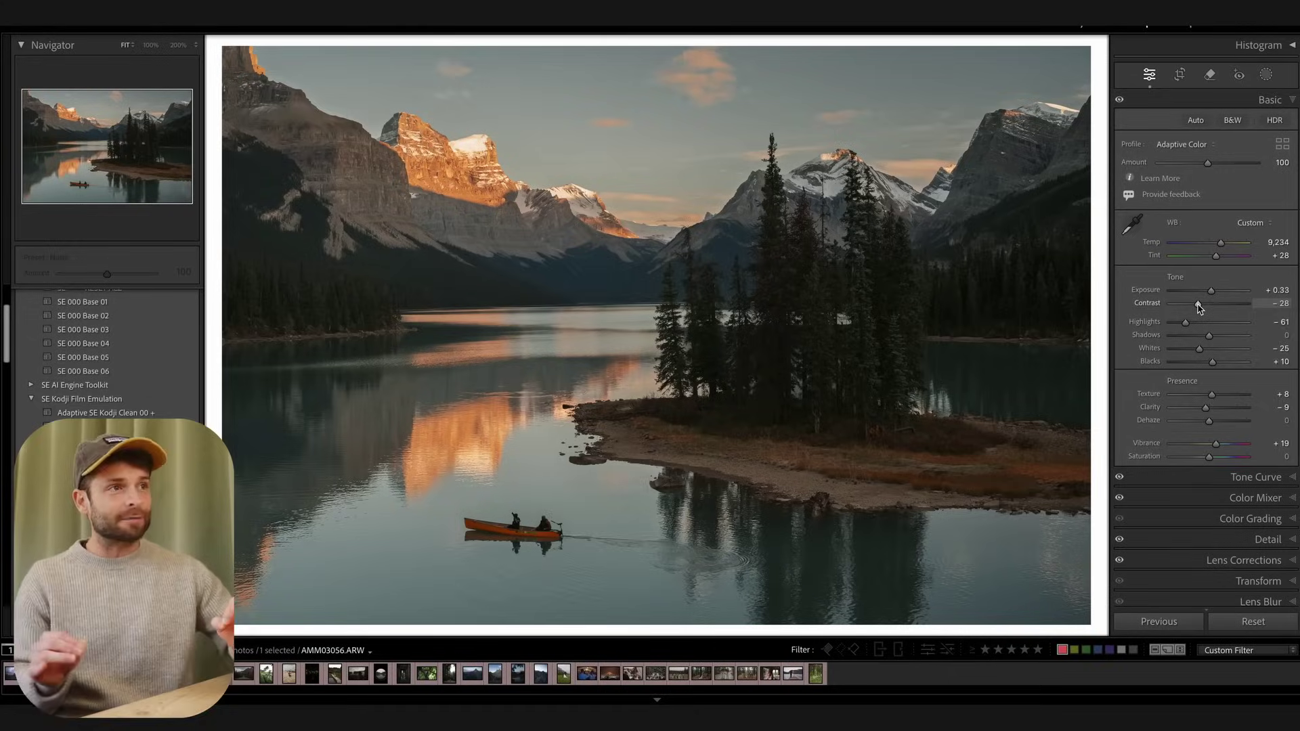
key("g")
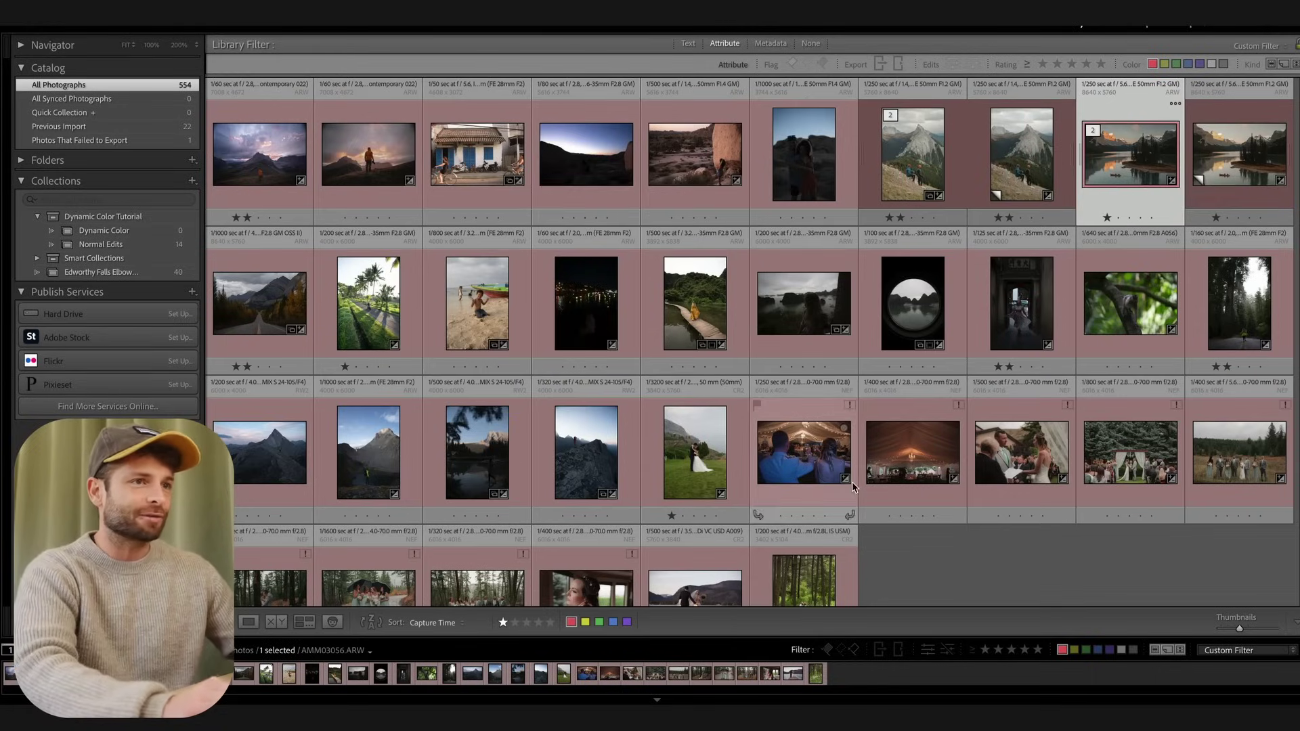
Open the redwood road photo, apply Adaptive Color, and compare it against the original Adobe Color look.
key("d")
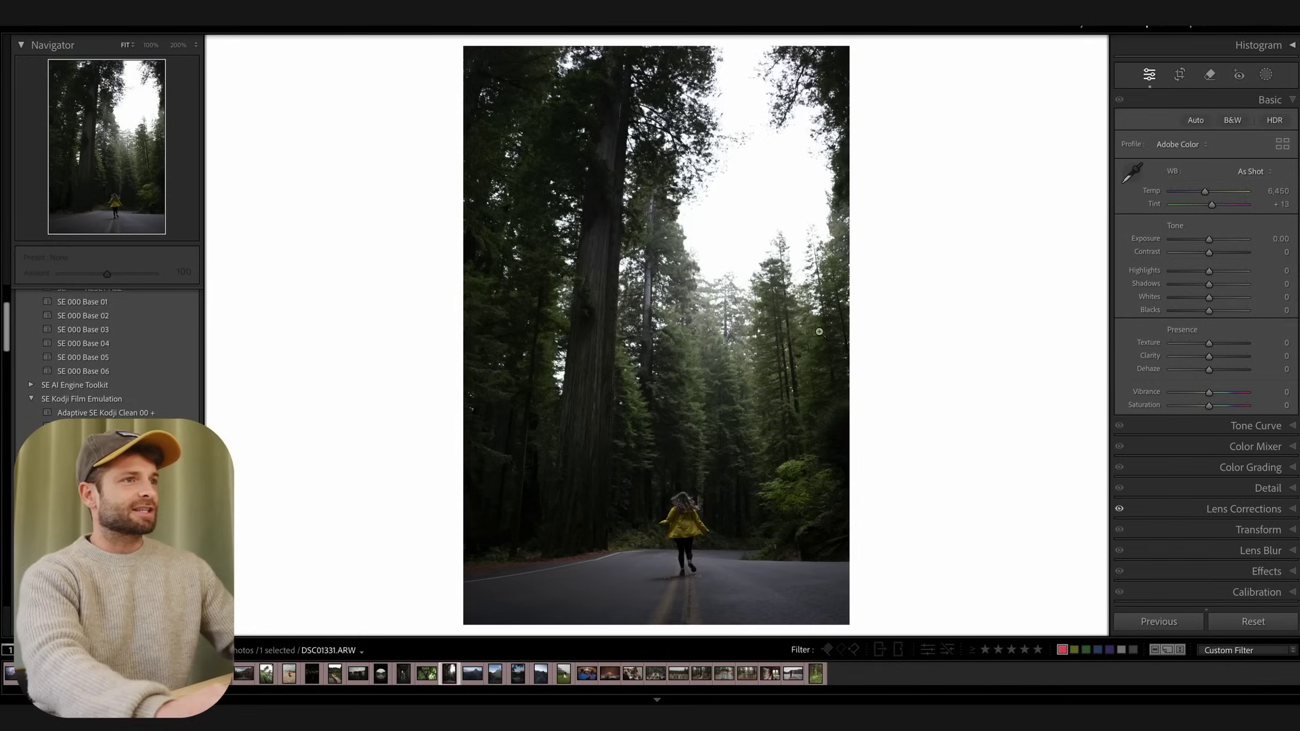
left_click(1187, 144)
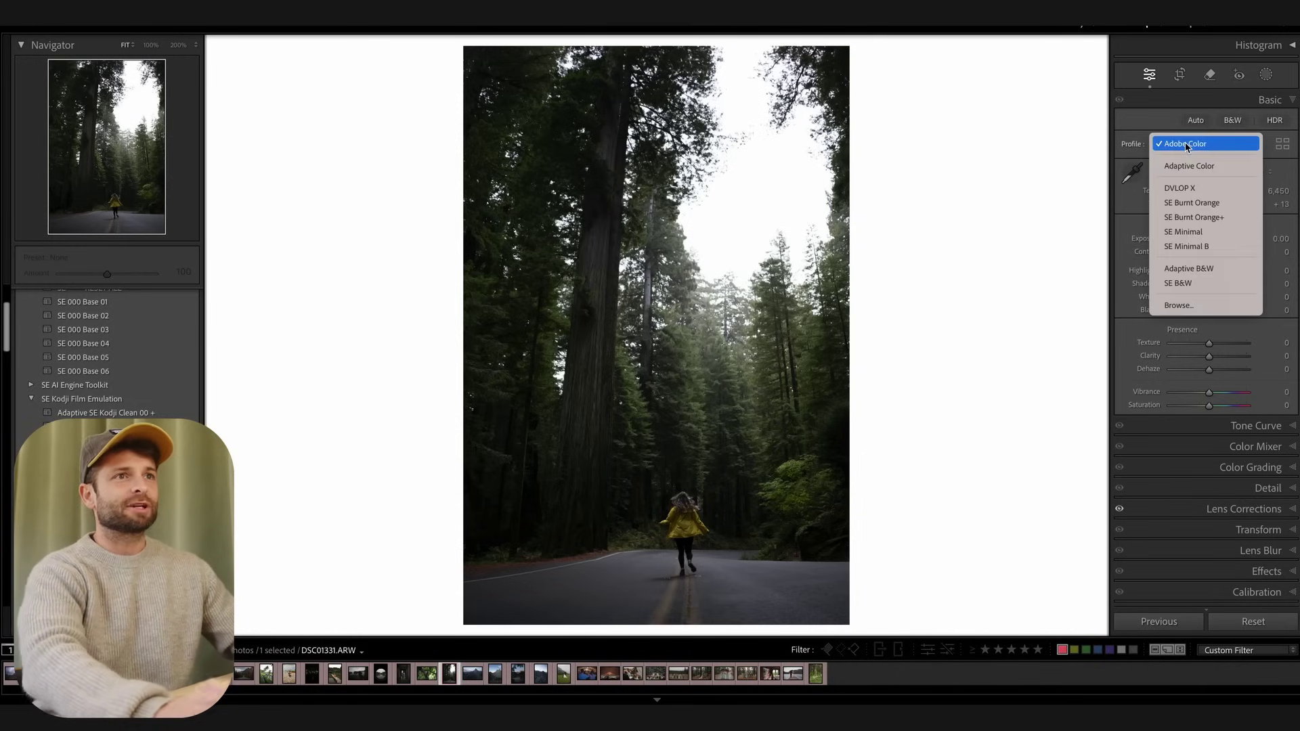
left_click(1190, 169)
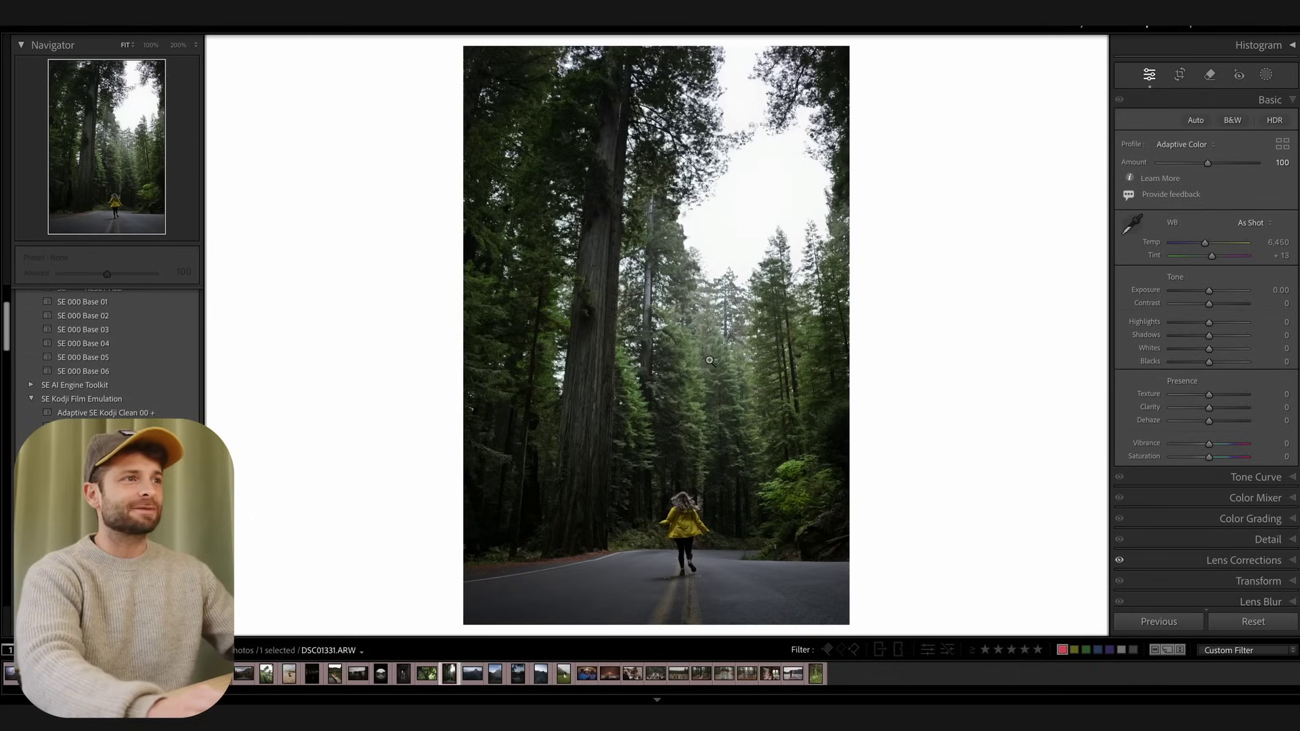
key("ctrl+z")
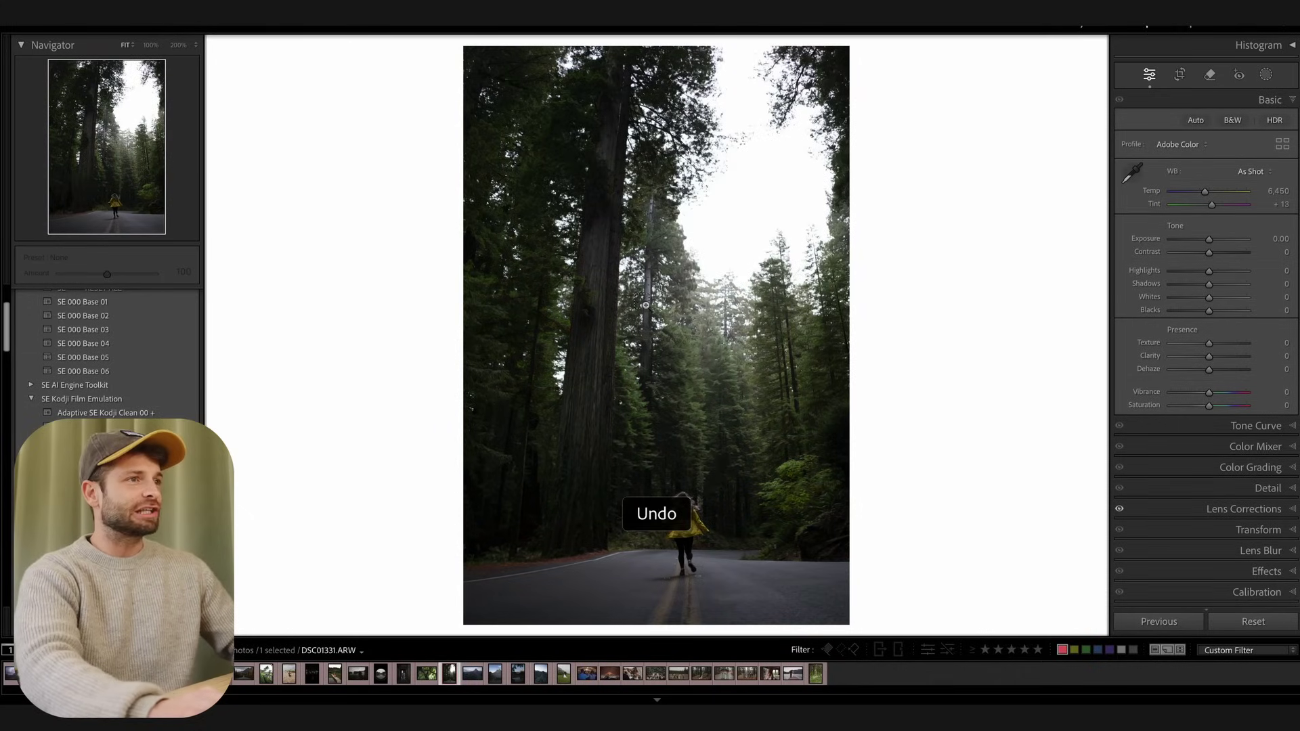
key("ctrl+y")
key("ctrl+z")
key("ctrl+y")
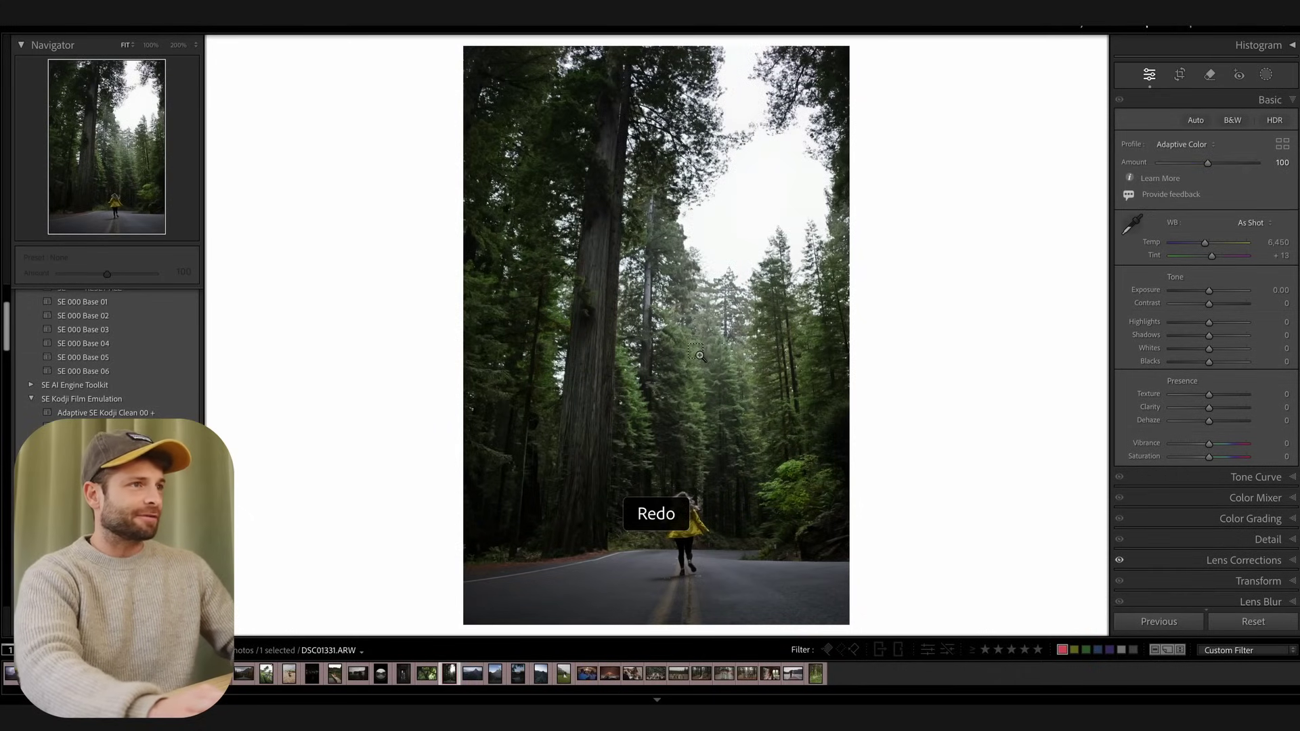
key("ctrl+z")
Apply the SE Kodji Clean 00 preset with Temp 9,001, Exposure +0.66 and Vibrance +66.
left_click(82, 427)
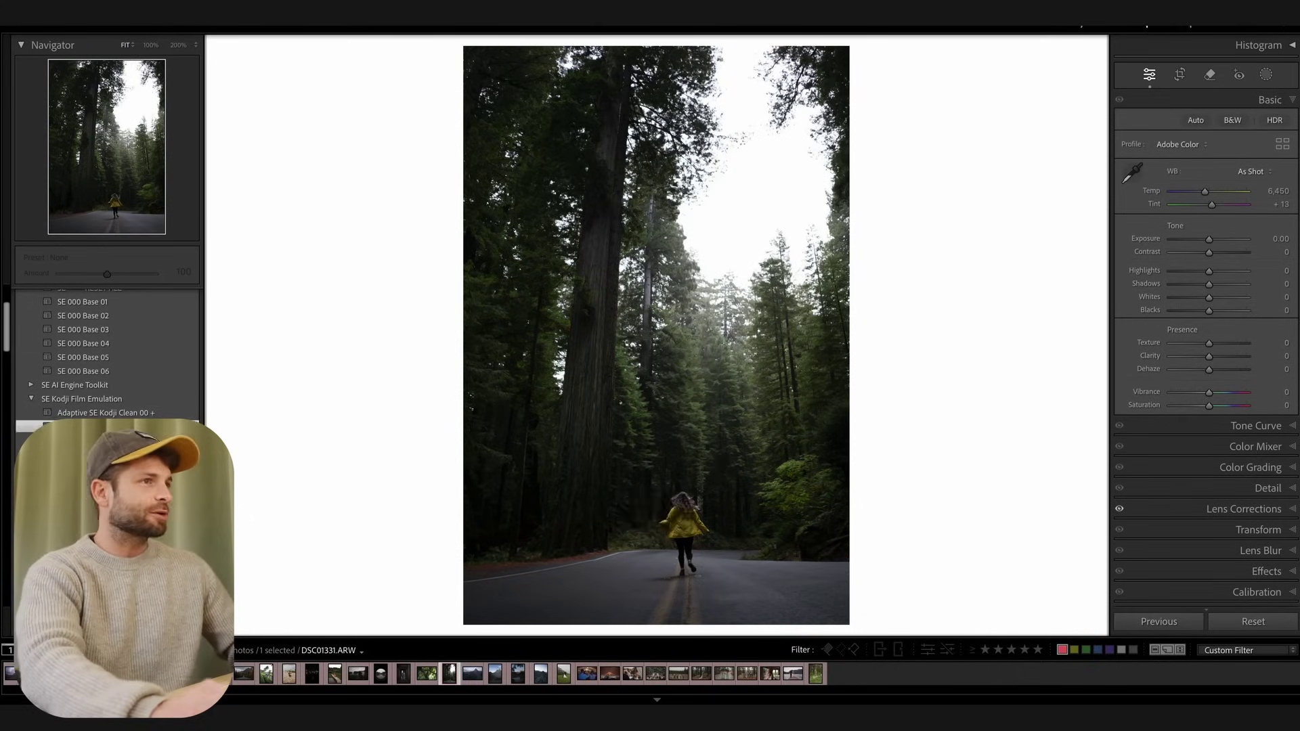
left_click_drag(1212, 207, 1221, 211)
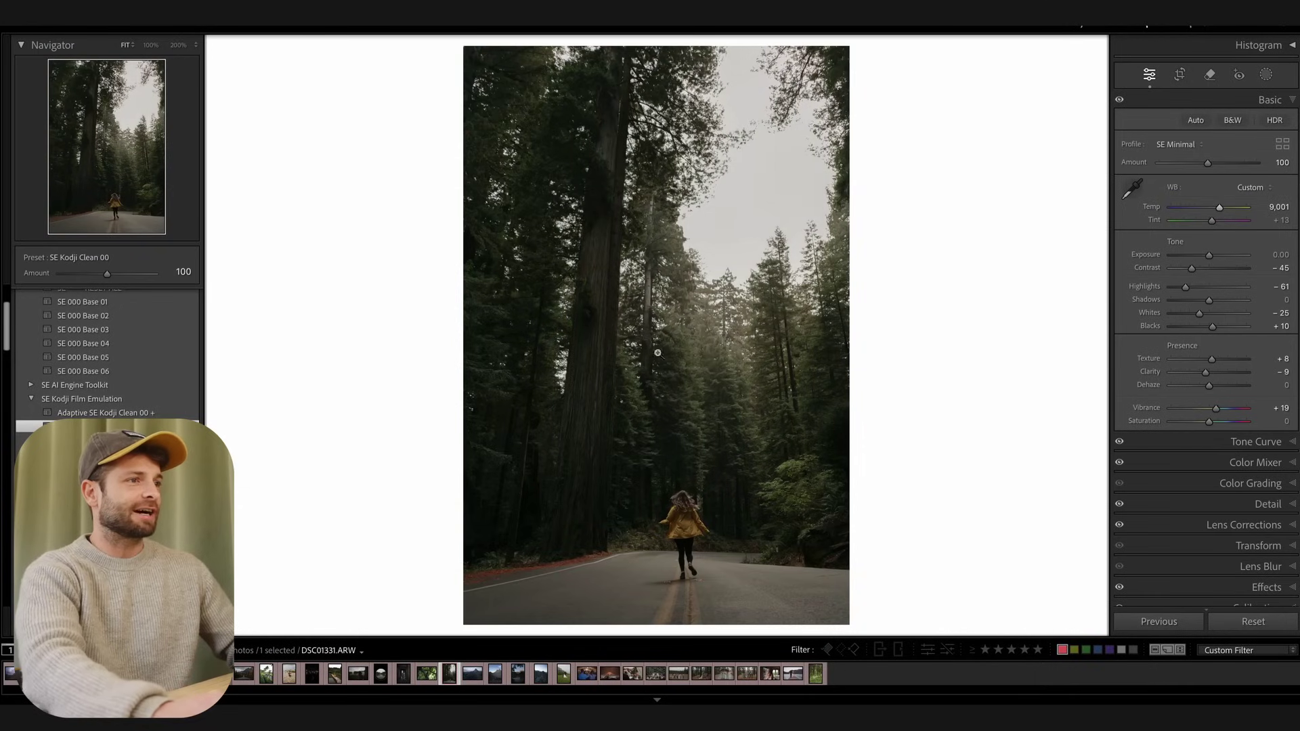
key("equal")
key("equal")
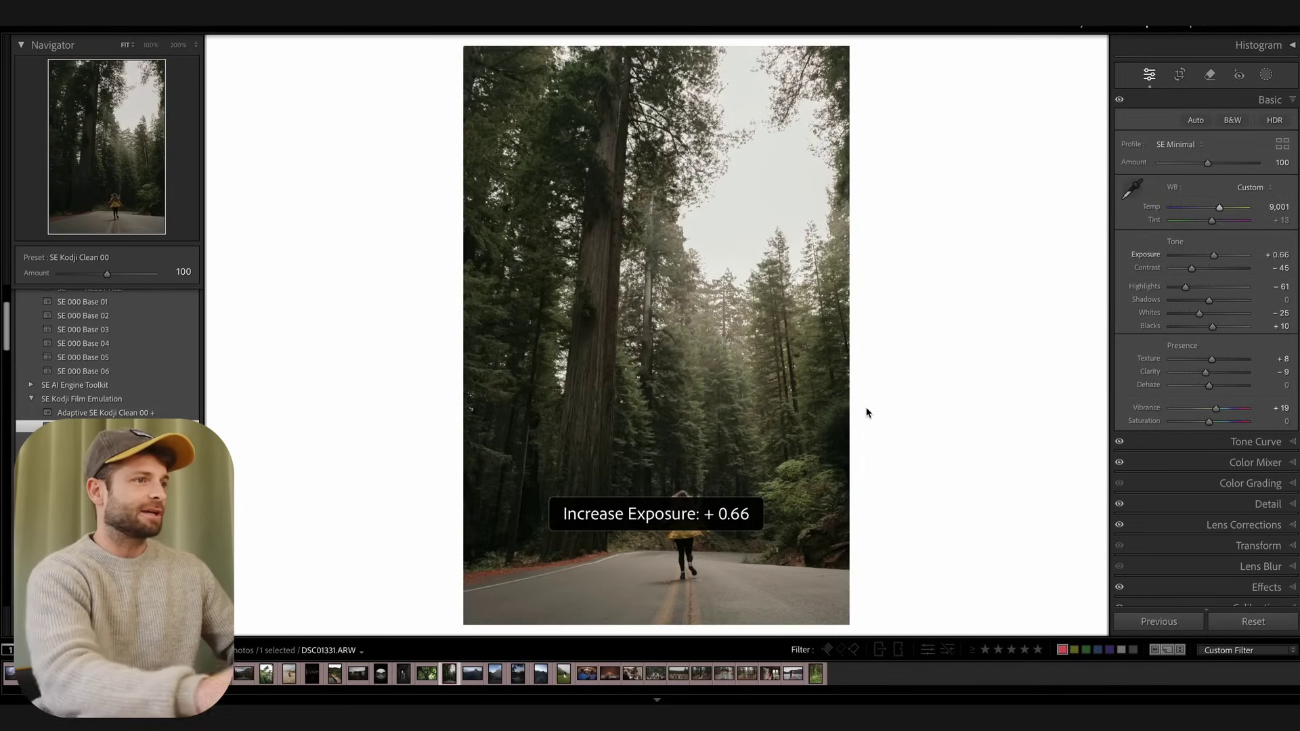
left_click_drag(1216, 409, 1233, 410)
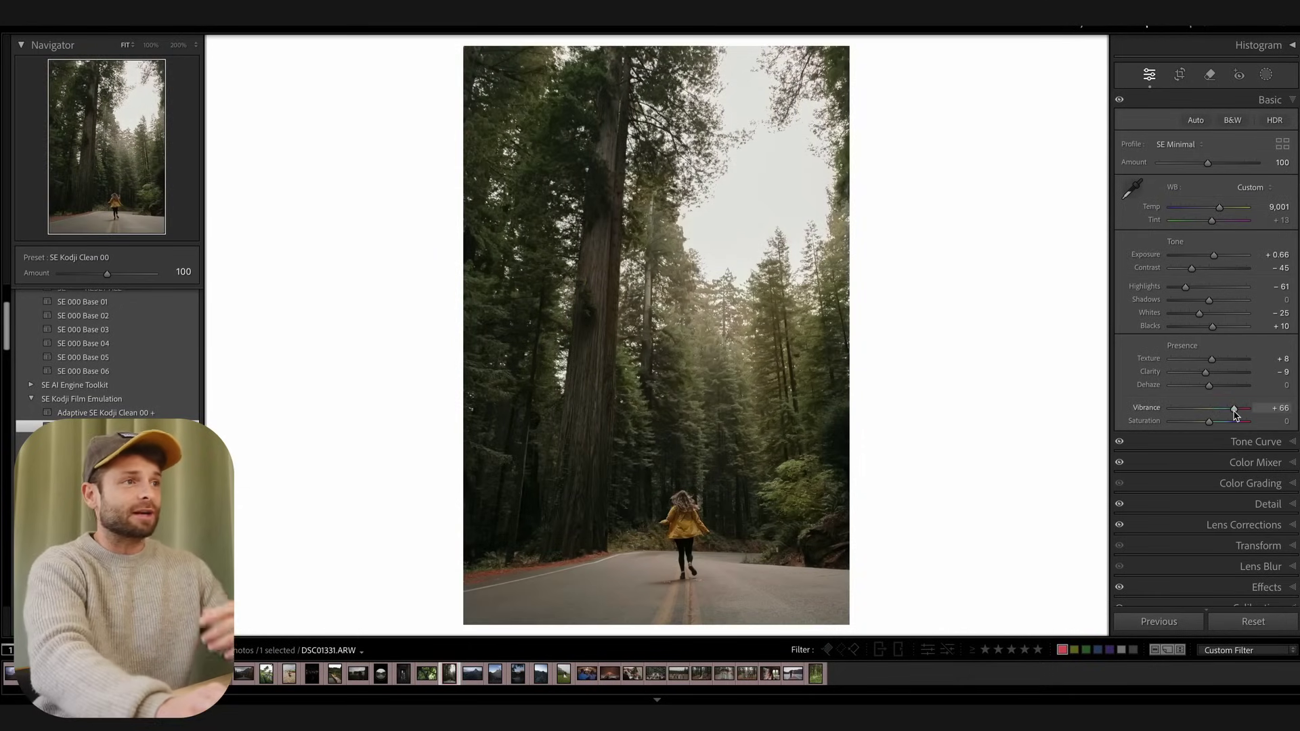
Switch the profile to Adaptive Color, compare with SE Minimal, and reset Exposure to 0.
left_click(1181, 145)
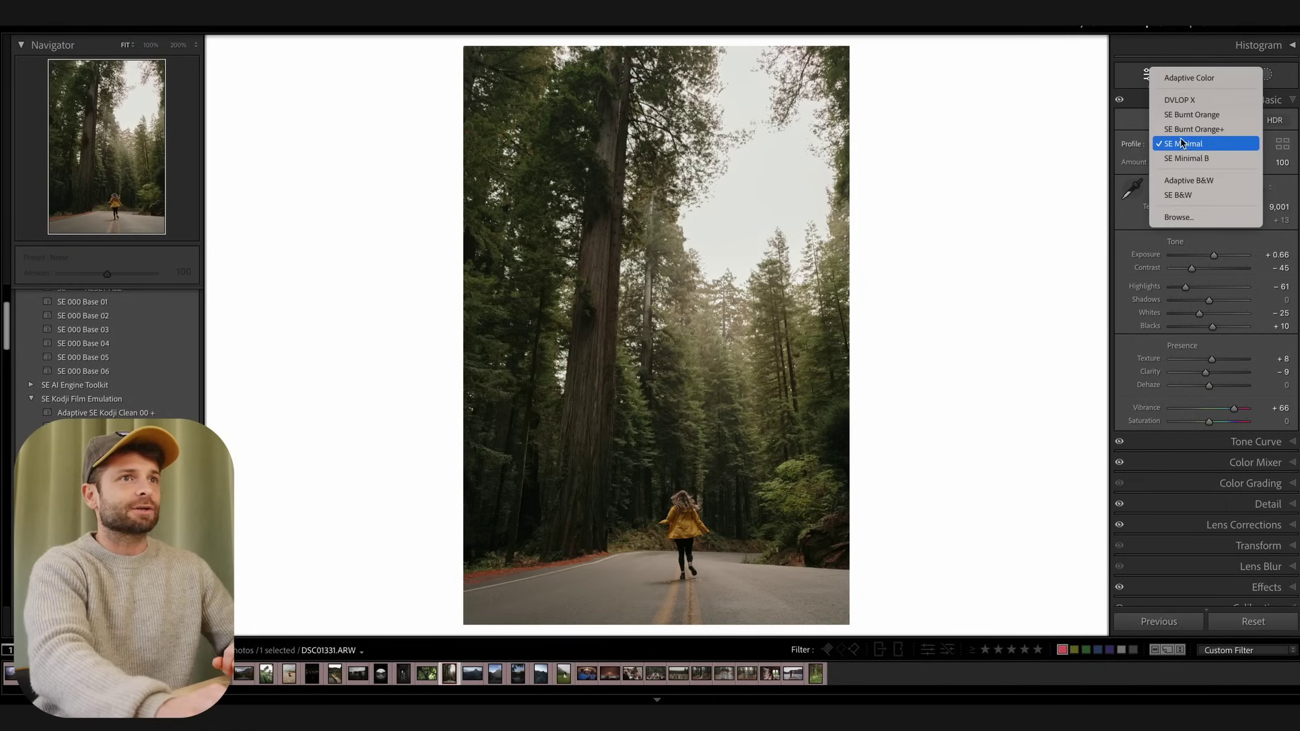
left_click(1182, 77)
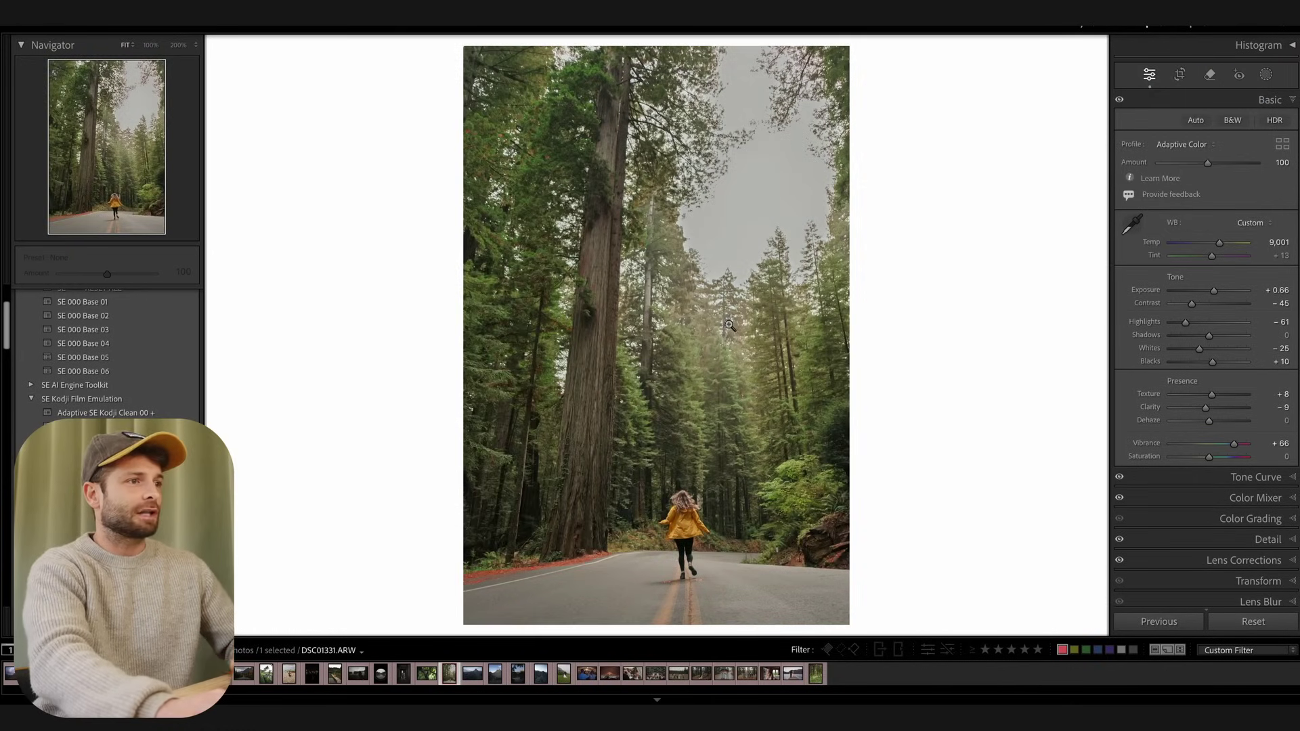
key("ctrl+z")
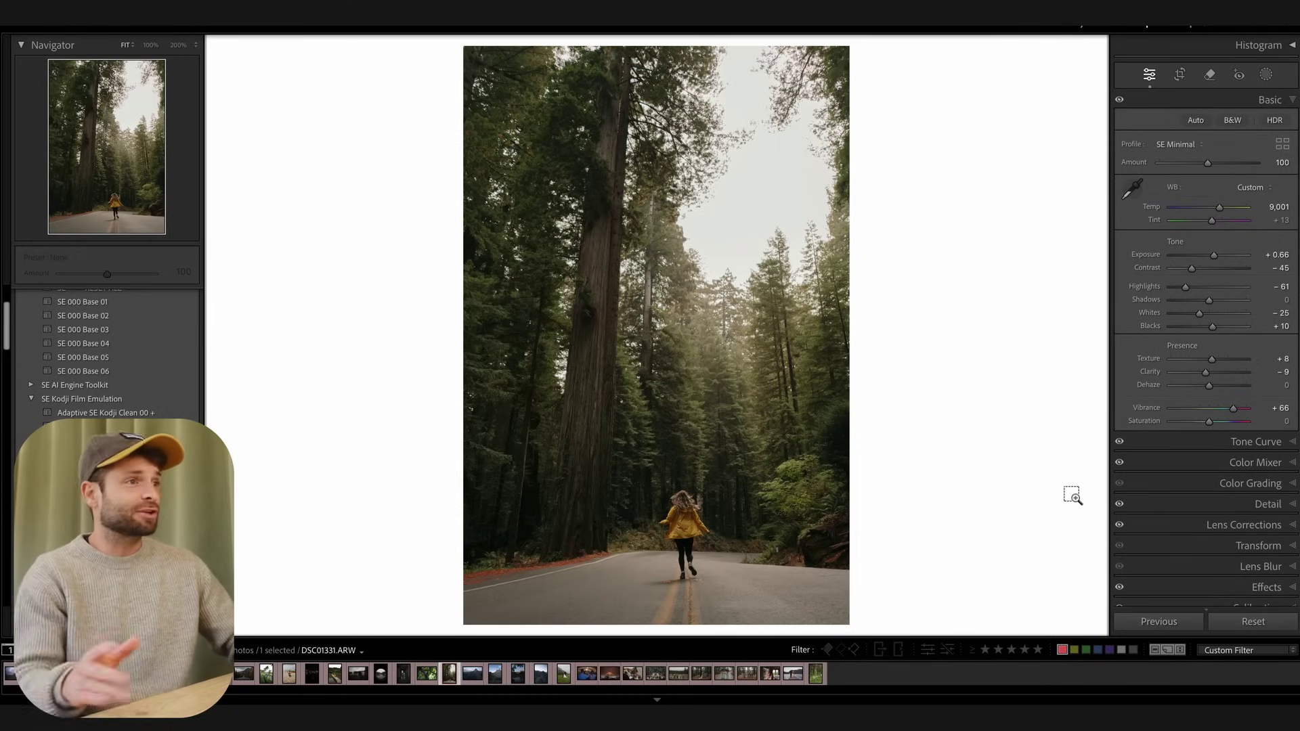
key("ctrl+y")
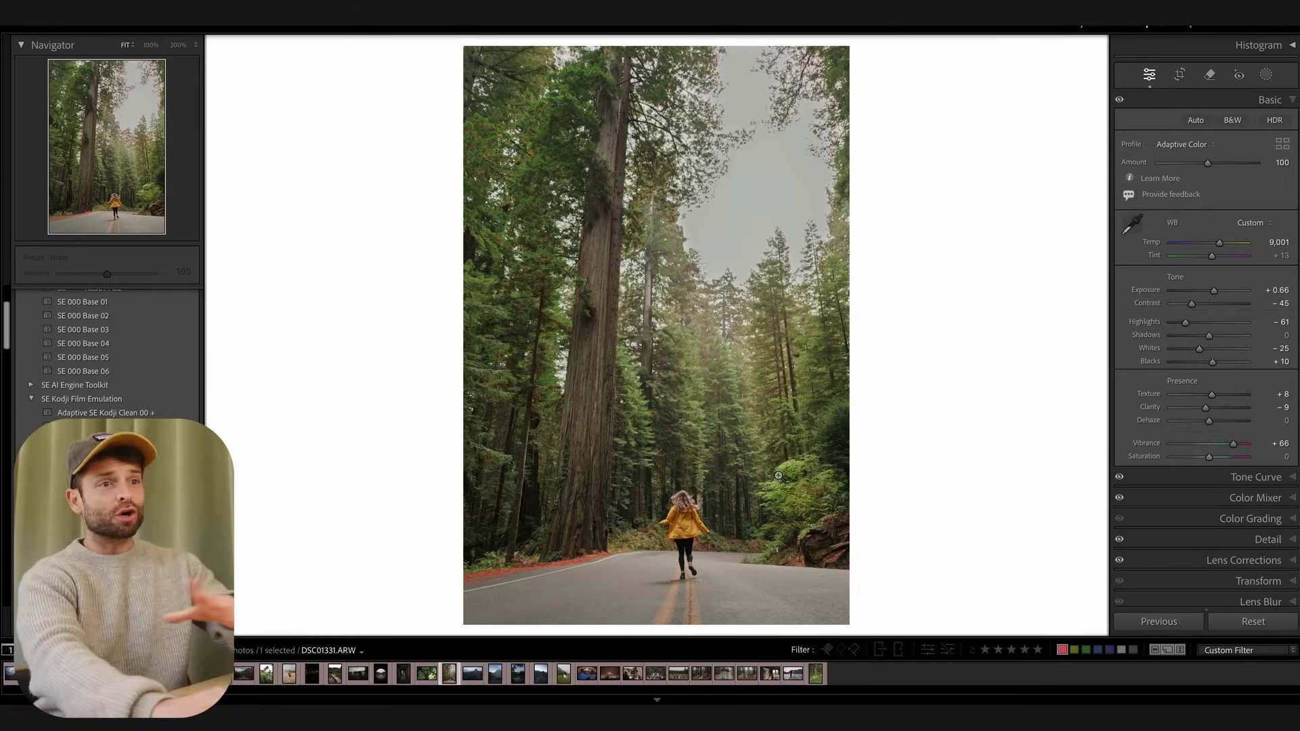
key("minus")
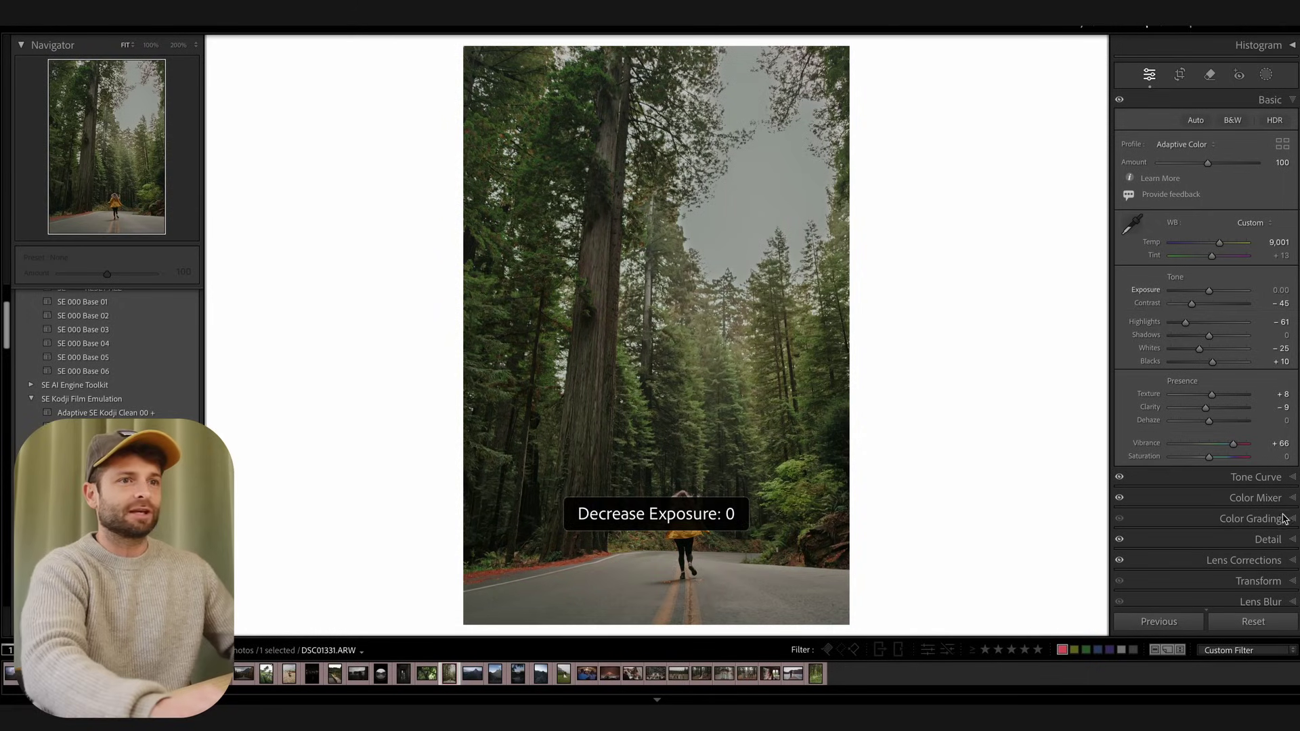
In Color Mixer, shift green hue and desaturate Yellow to −47, checking the trees at 100%.
left_click(1198, 499)
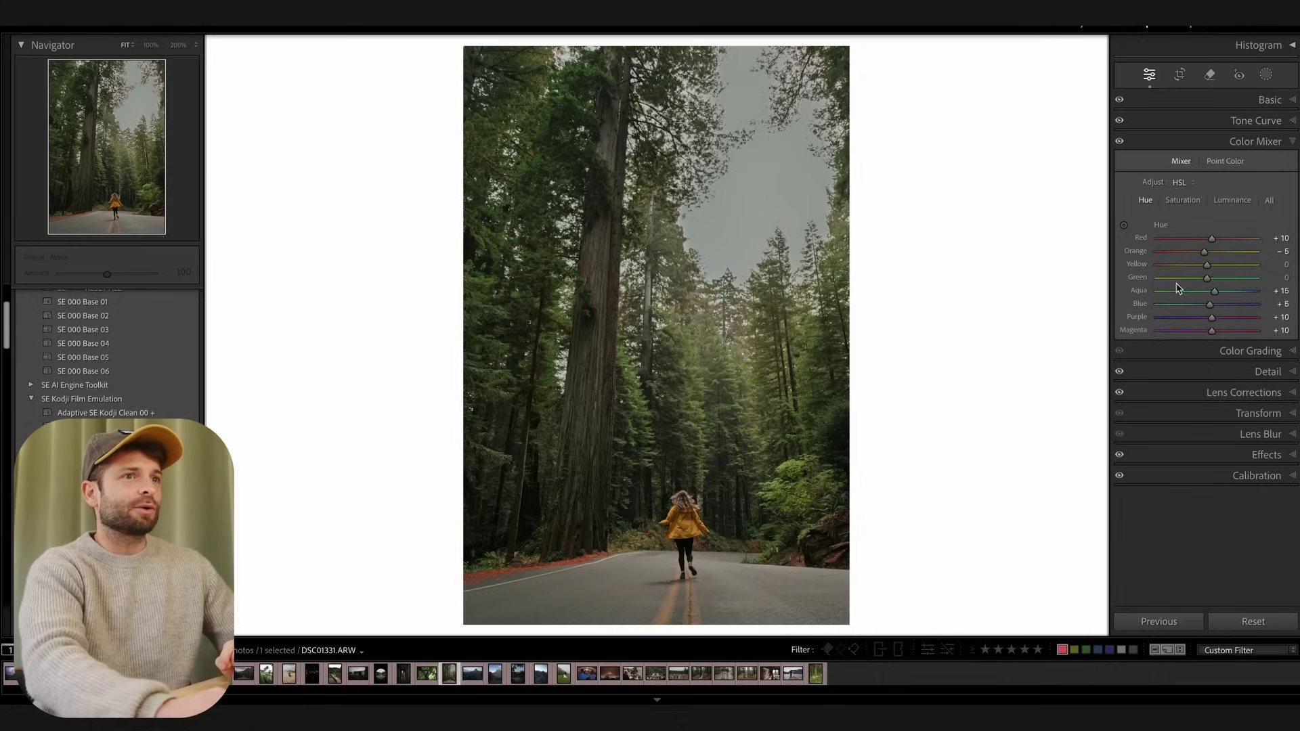
left_click(1177, 279)
left_click(1182, 199)
left_click_drag(1207, 265, 1185, 269)
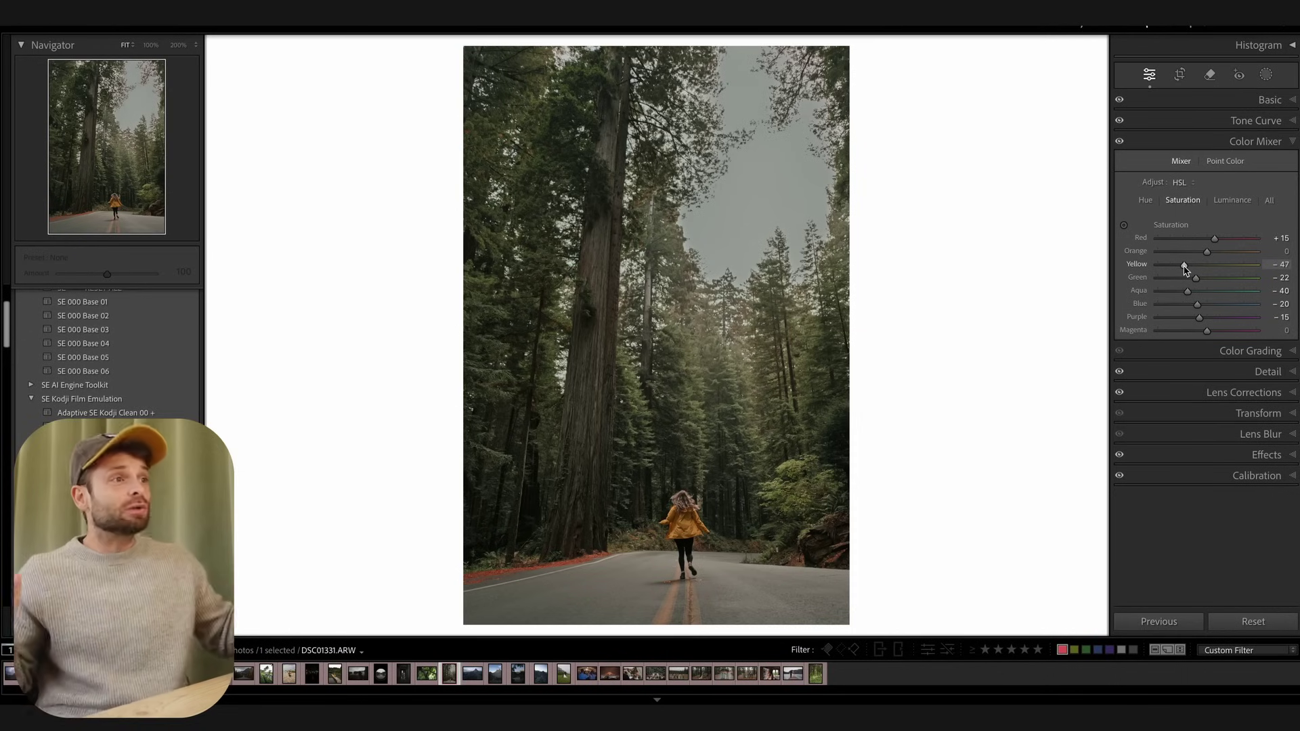
left_click(712, 297)
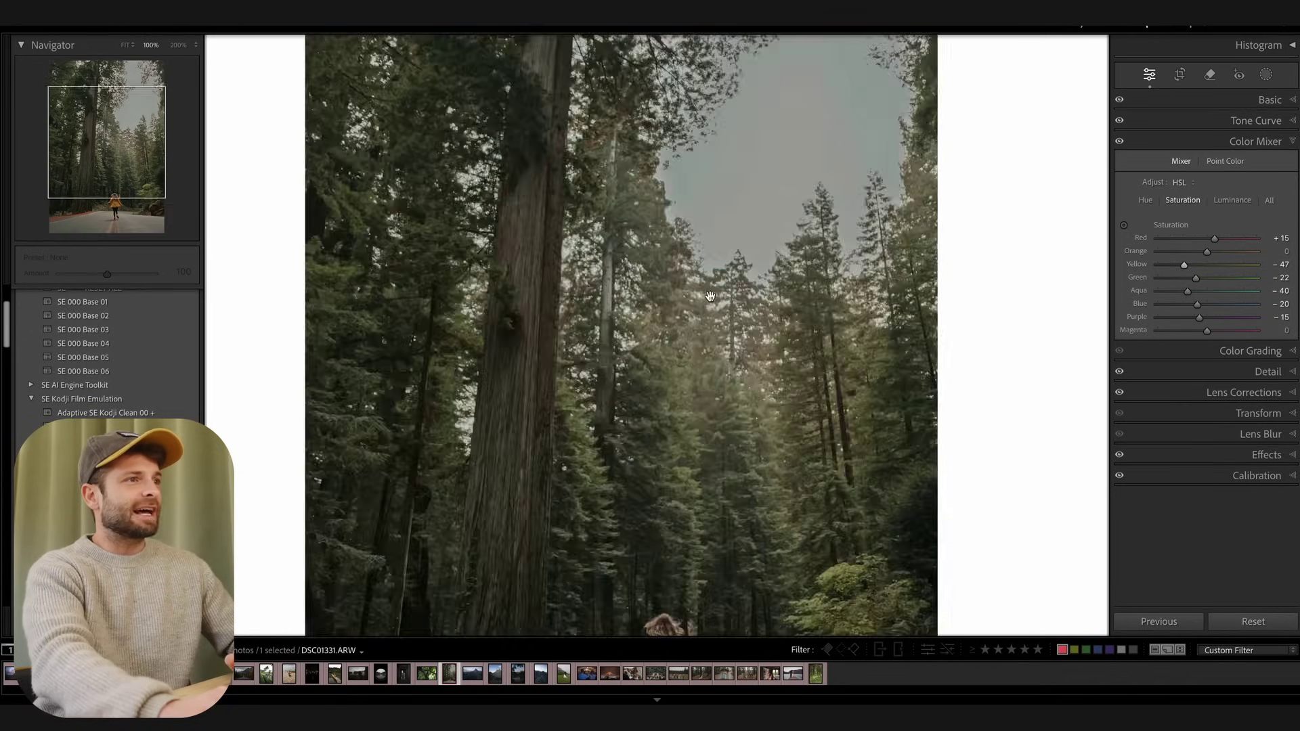
left_click(761, 489)
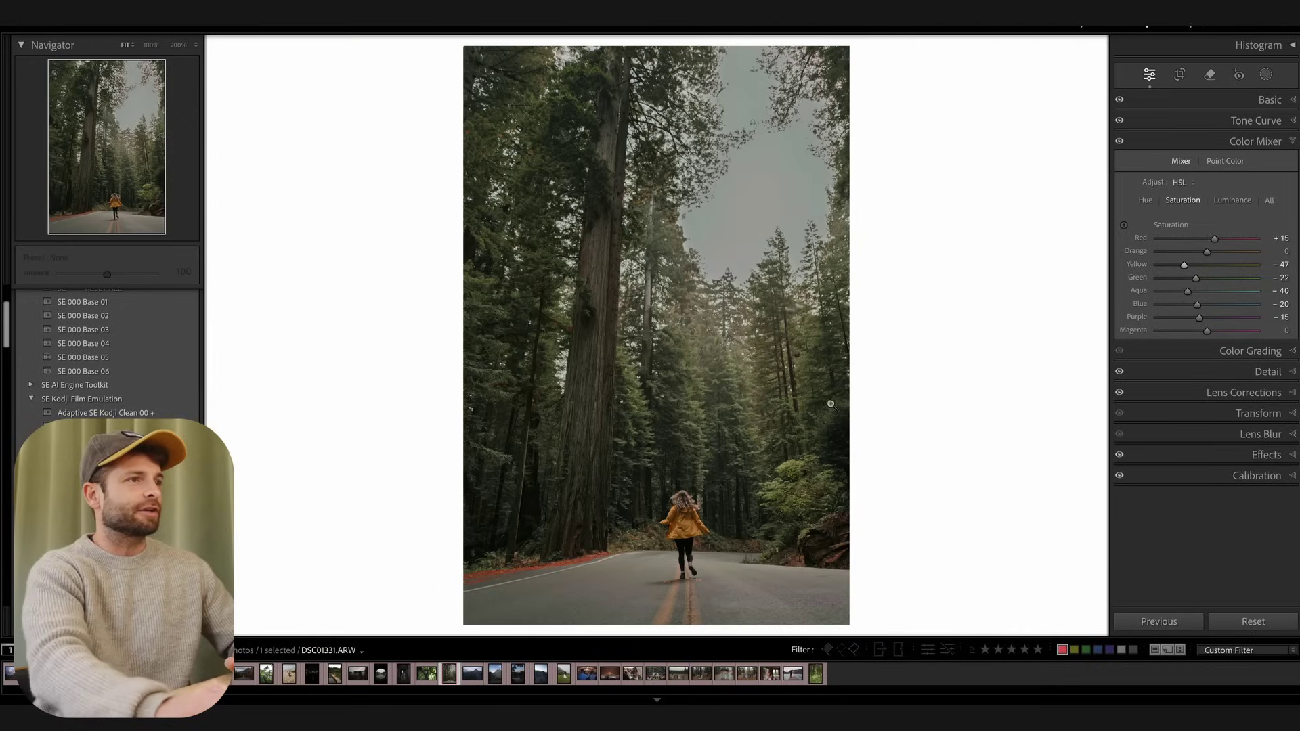
In Basic, raise Highlights toward zero and ease Contrast to −16.
left_click(1265, 100)
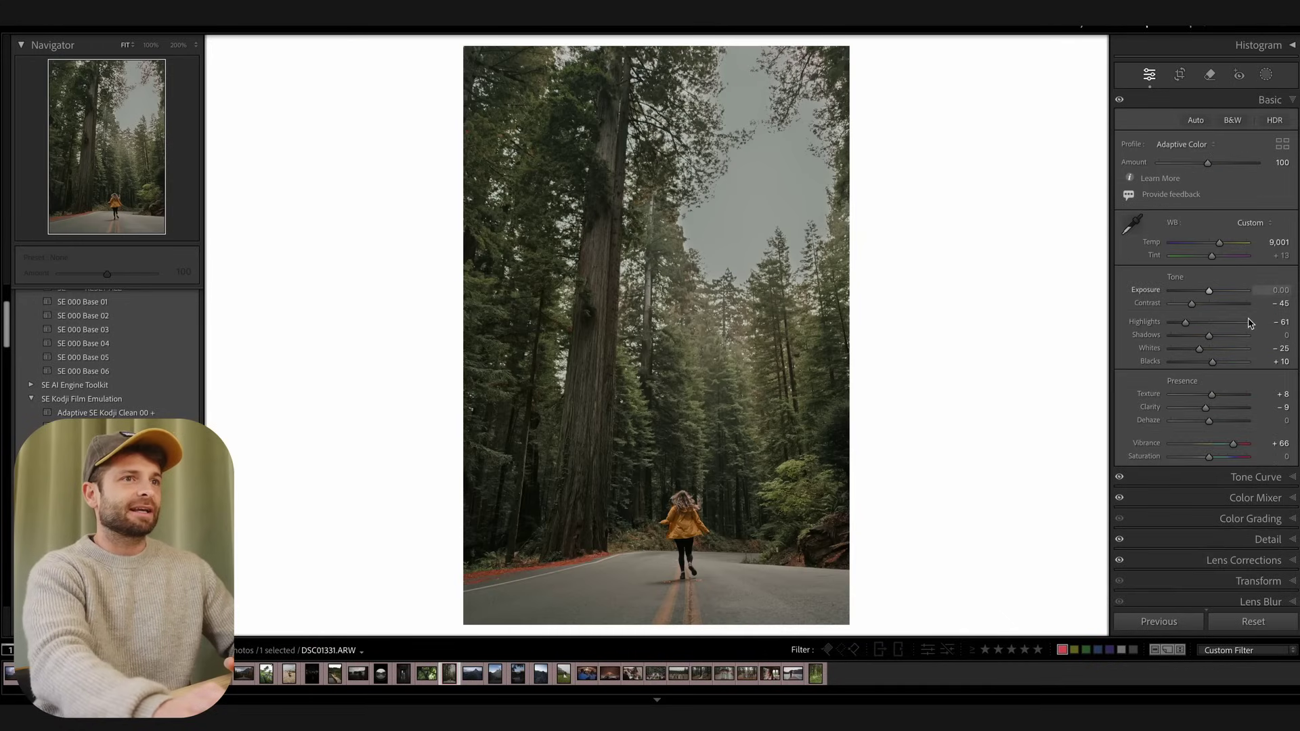
left_click_drag(1197, 329, 1208, 352)
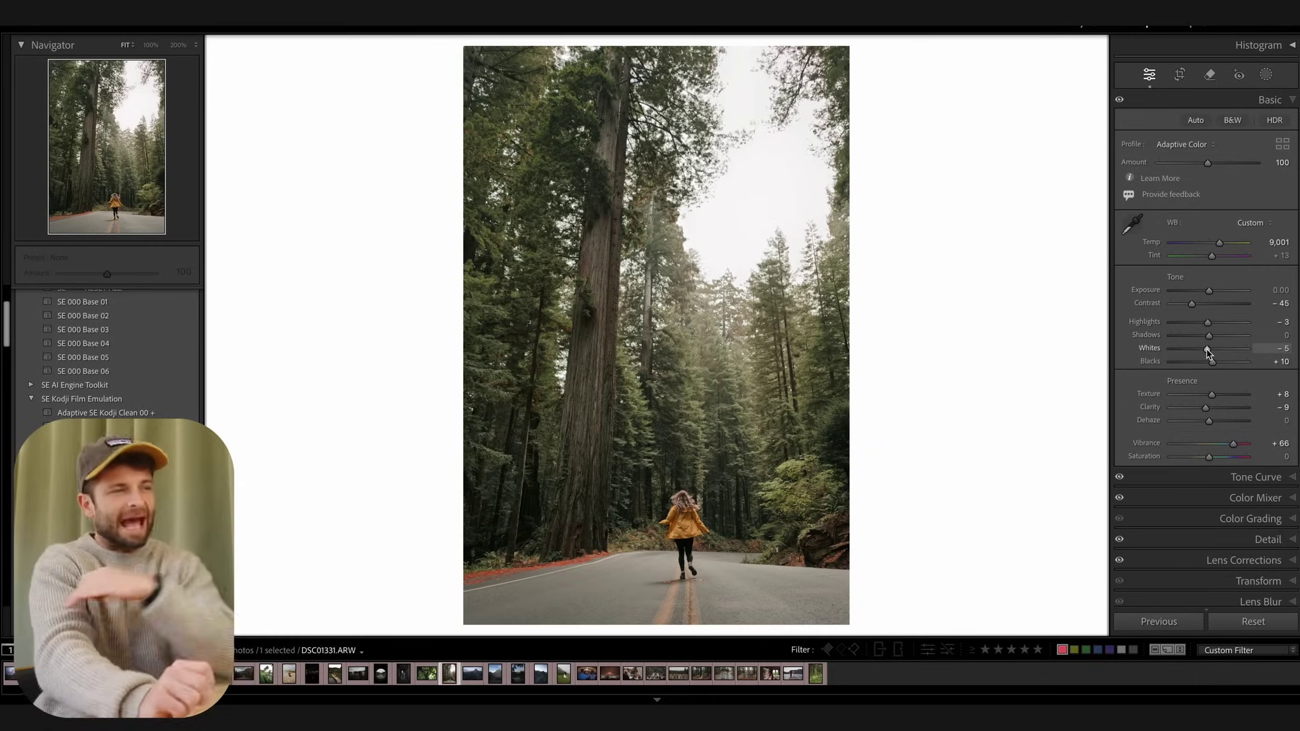
left_click_drag(1191, 304, 1204, 306)
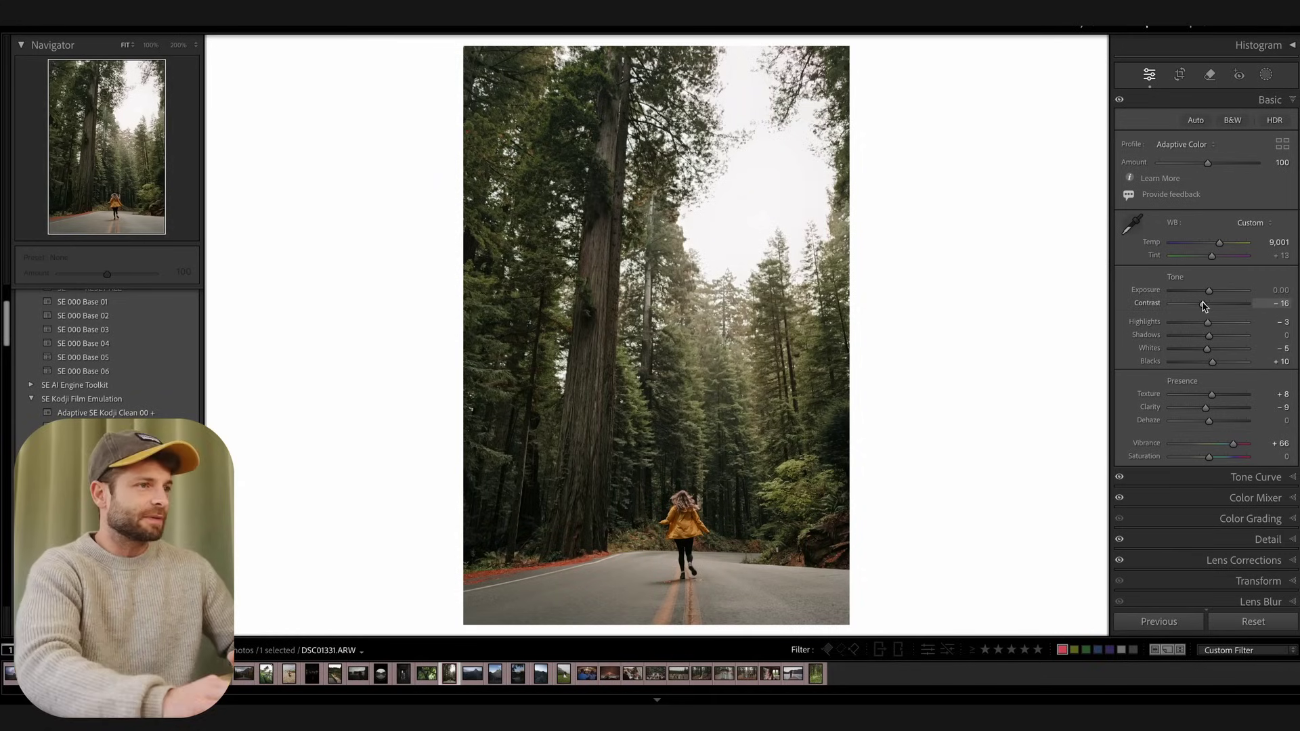
On the mountain-peak photo, set Temp 7,216, apply Adaptive Color, and lower Exposure to −0.33.
key("Right")
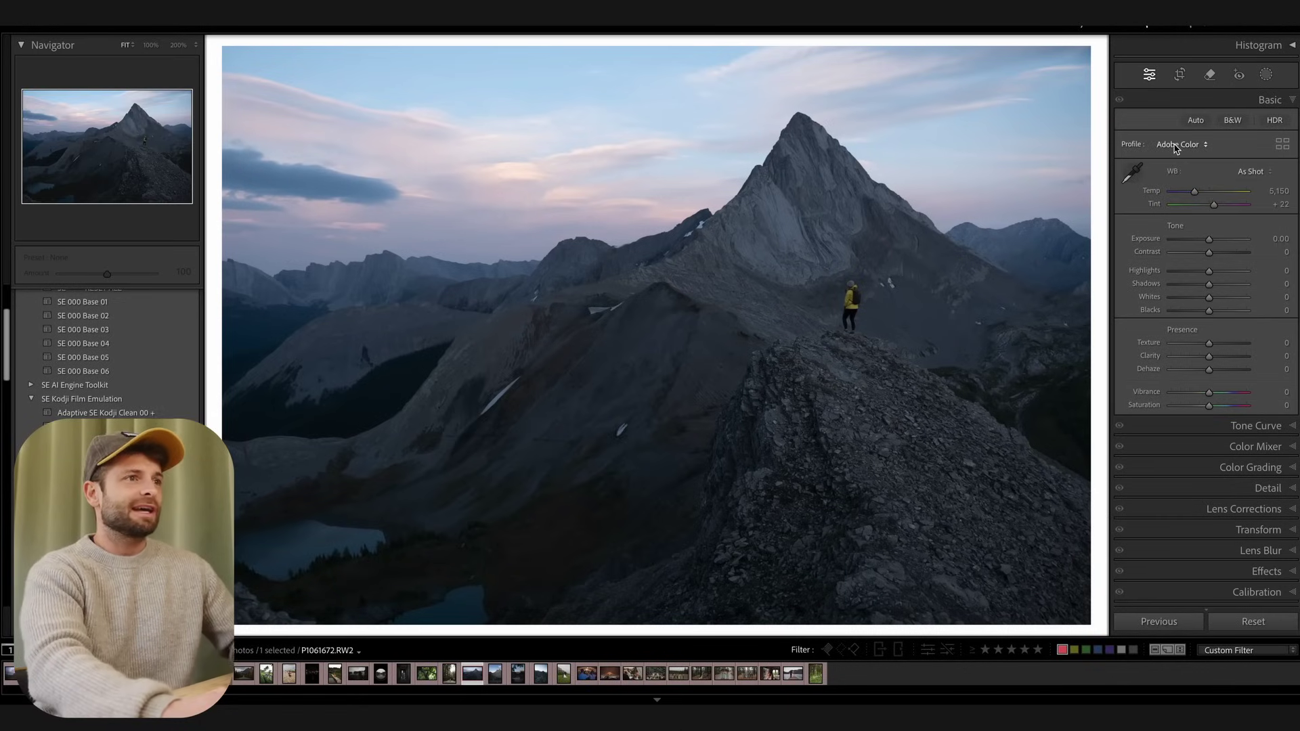
left_click_drag(1195, 192, 1216, 193)
left_click(1181, 144)
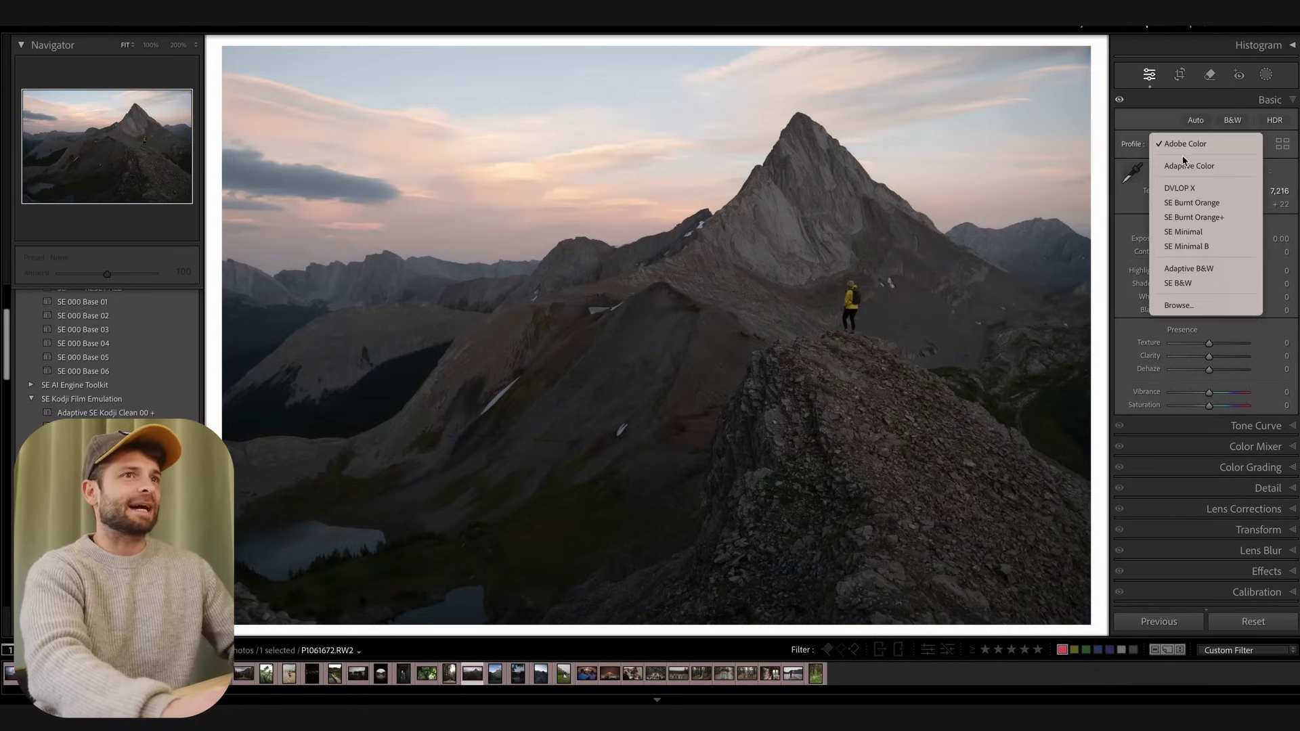
left_click(1185, 164)
key("ctrl+bracketleft")
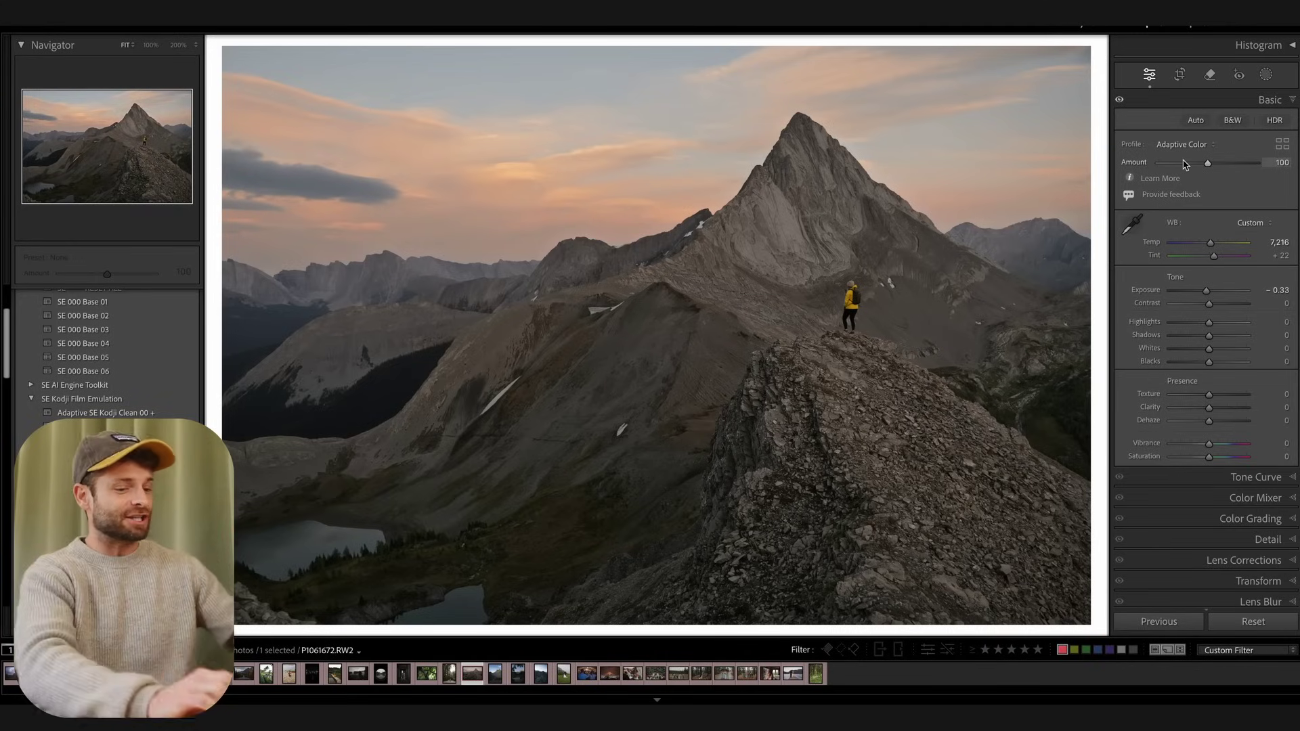
On the lakeside hiker photo, try Adaptive SE Kodji Clean 00 +, then use SE Kodji Clean 00 at Exposure +0.33.
key("Right")
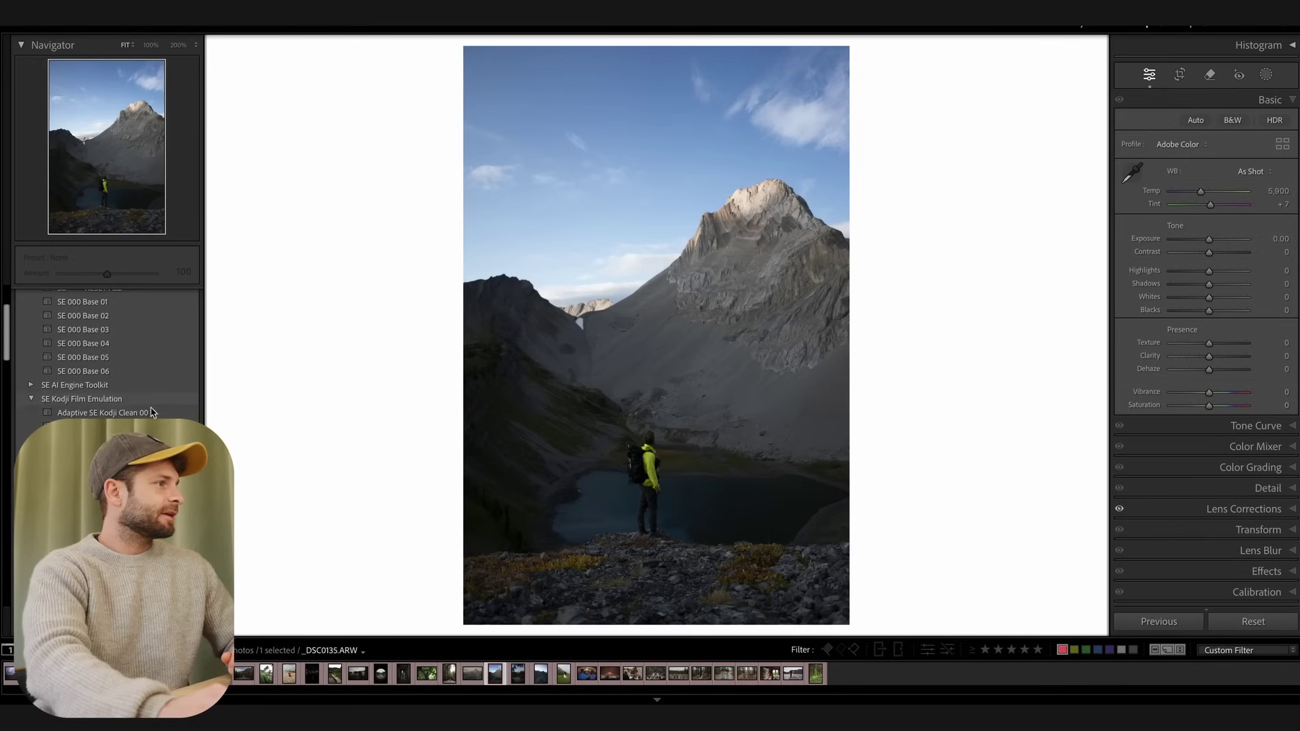
left_click(117, 413)
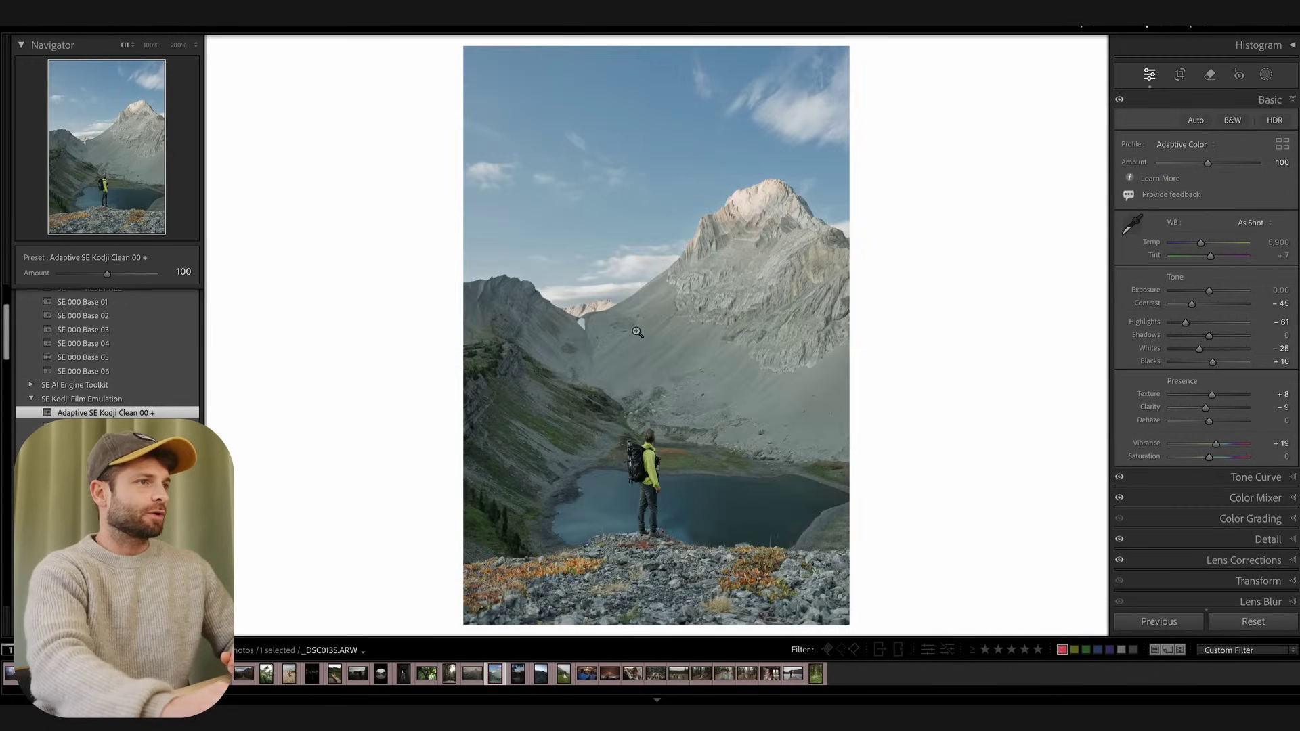
key("minus")
key("minus")
key("minus")
key("equal")
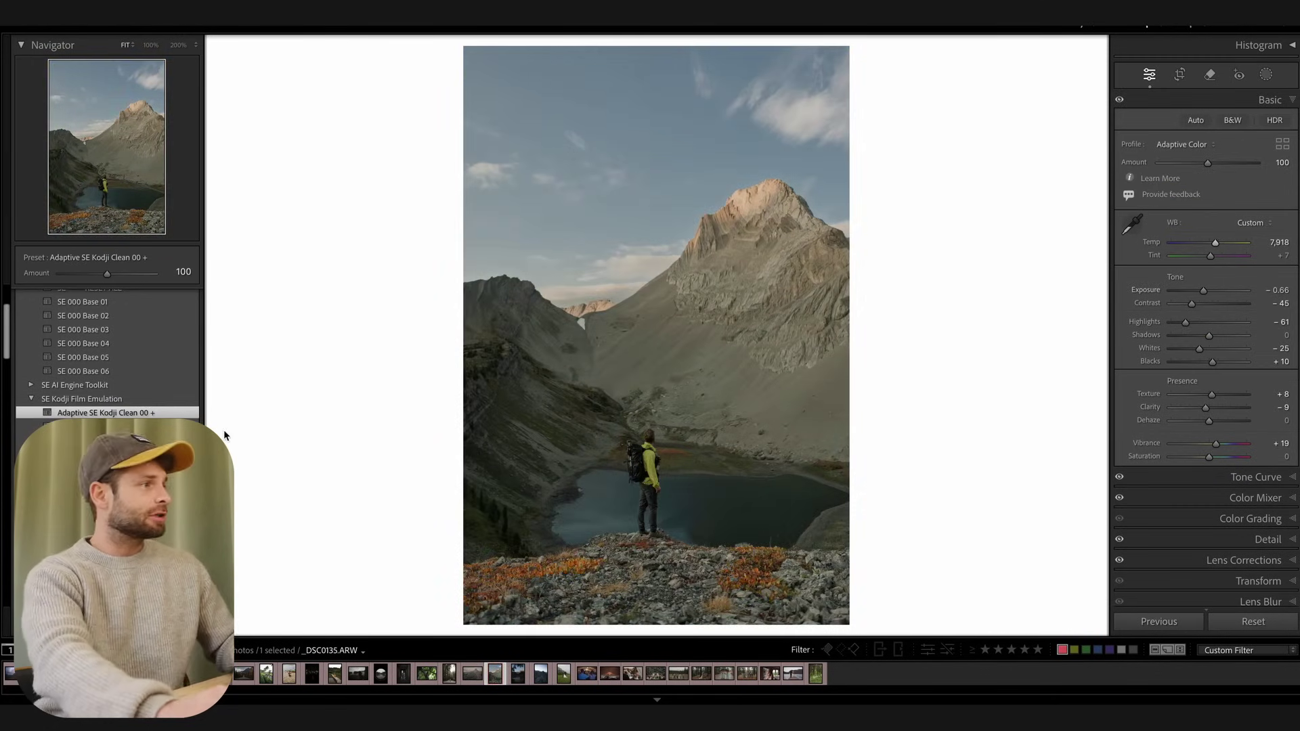
left_click(116, 426)
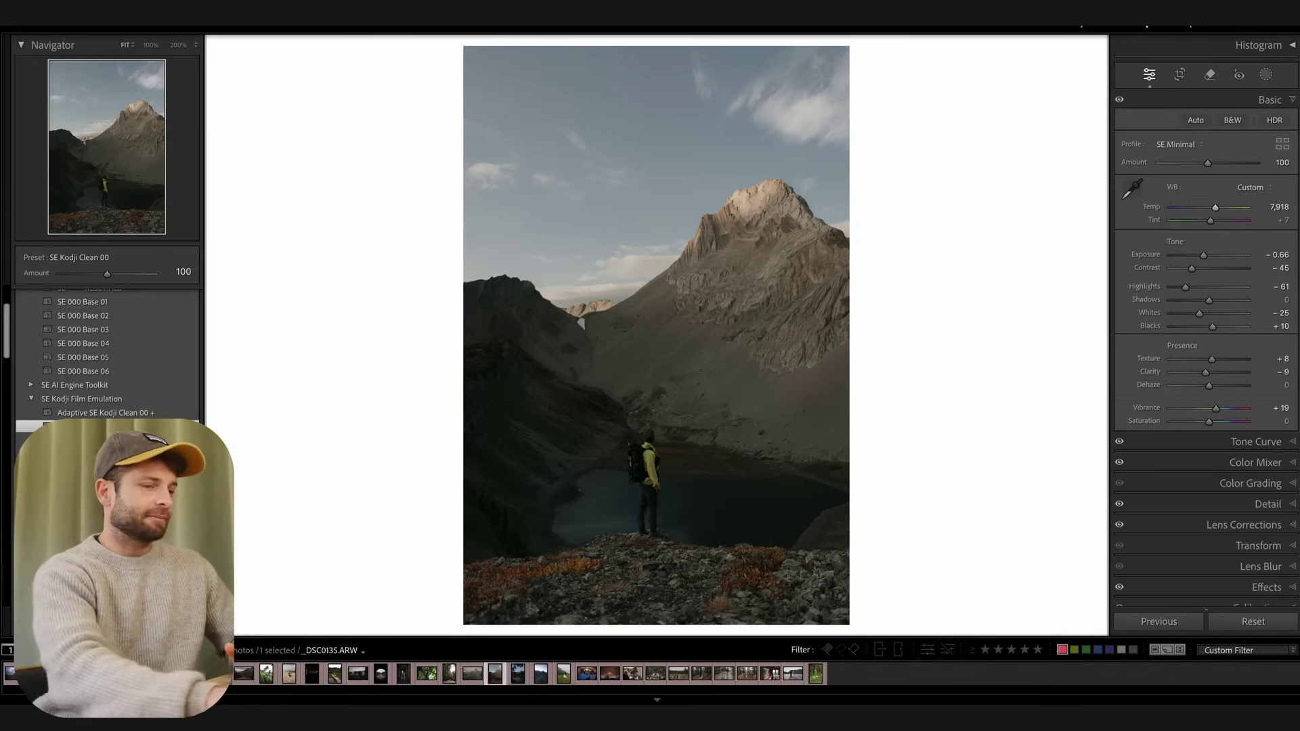
key("equal")
key("equal")
key("equal")
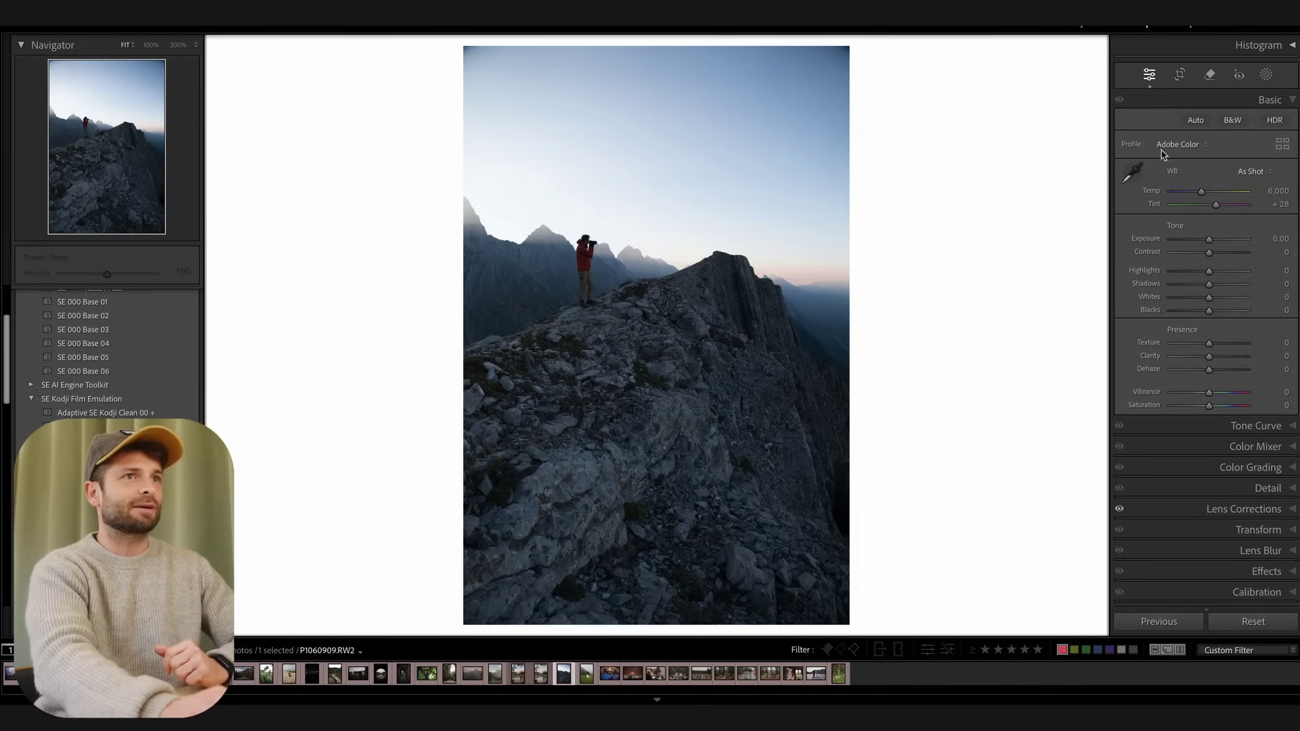
Set the ridge photo to Temp 7,800 on Adaptive Color with Exposure −0.33.
left_click(1215, 192)
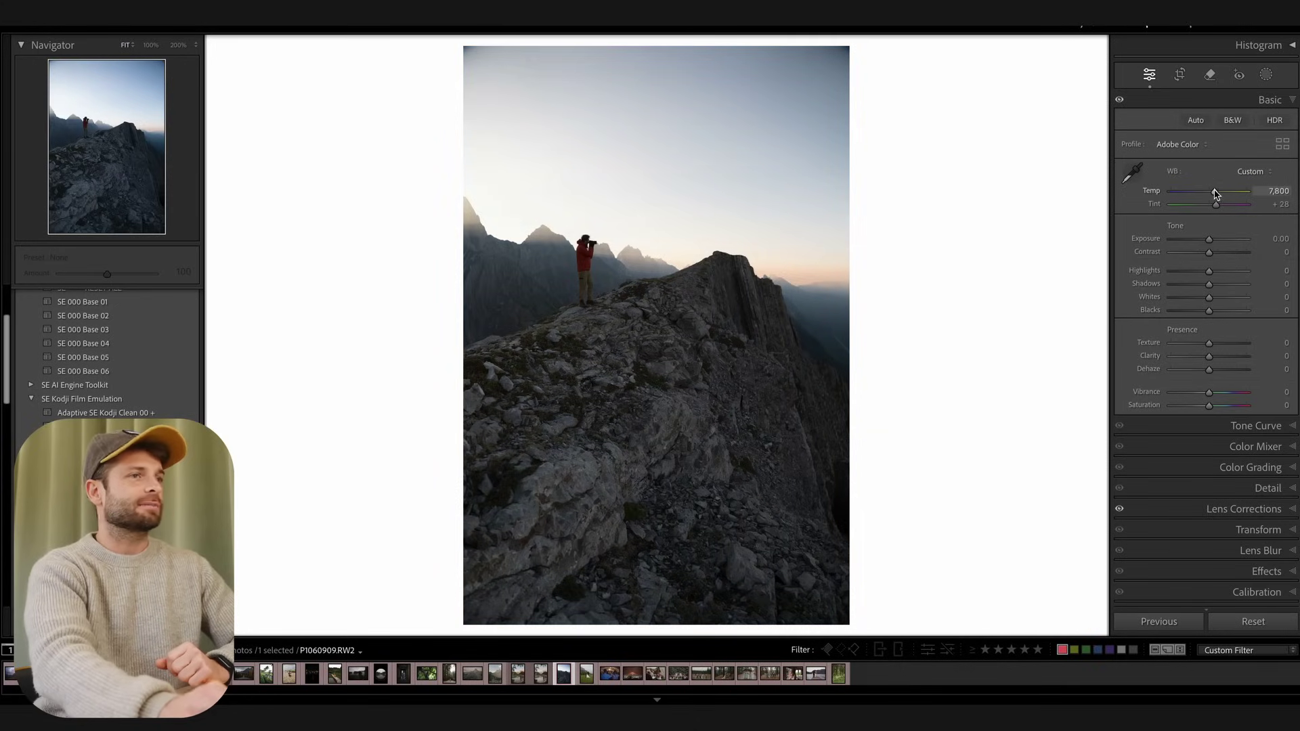
left_click(1181, 144)
left_click(1197, 170)
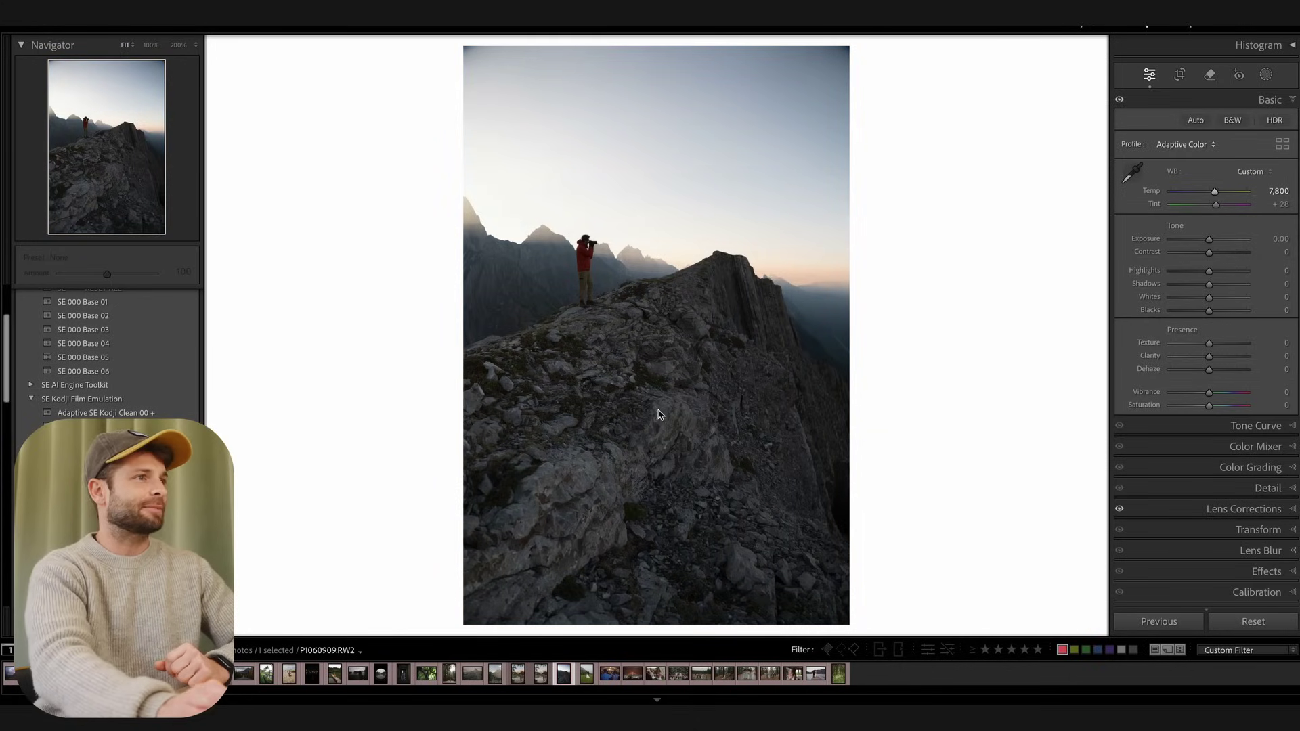
key("minus")
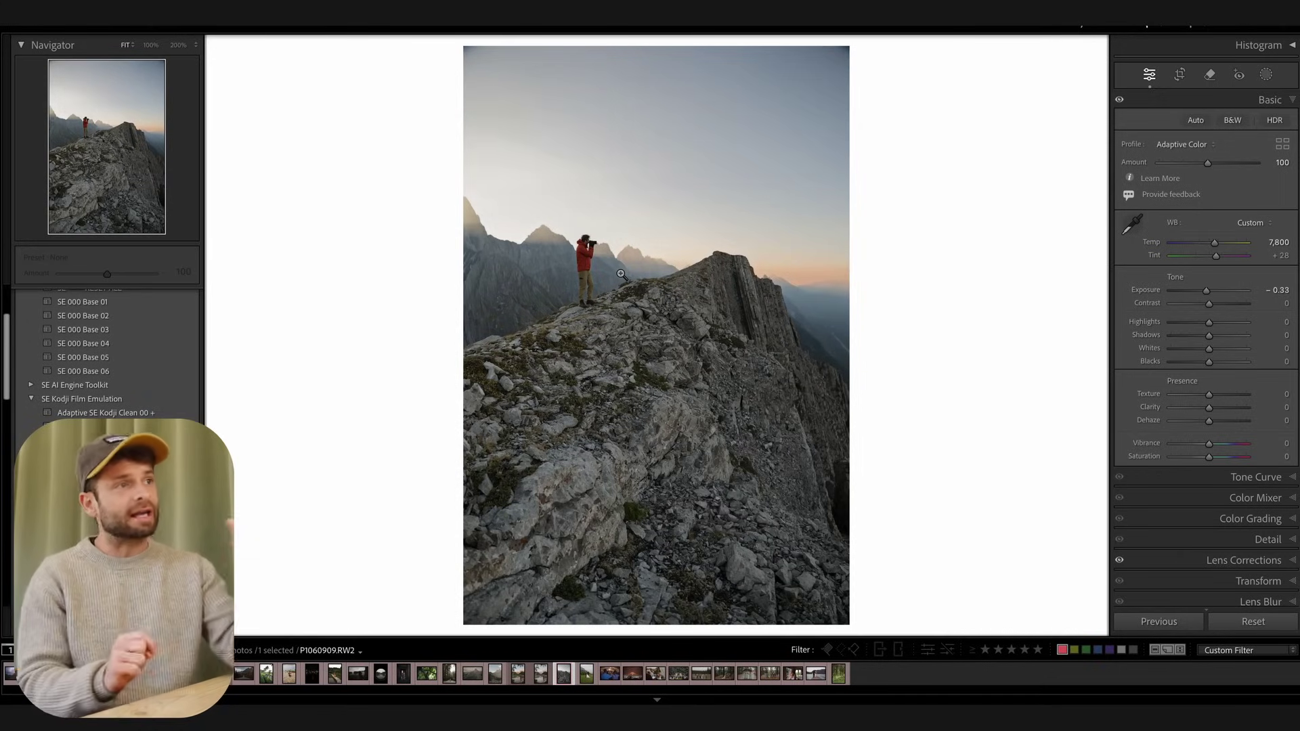
Apply the SE Kodji Clean 00 preset to the ridge photo and raise Exposure to +0.85.
left_click(101, 426)
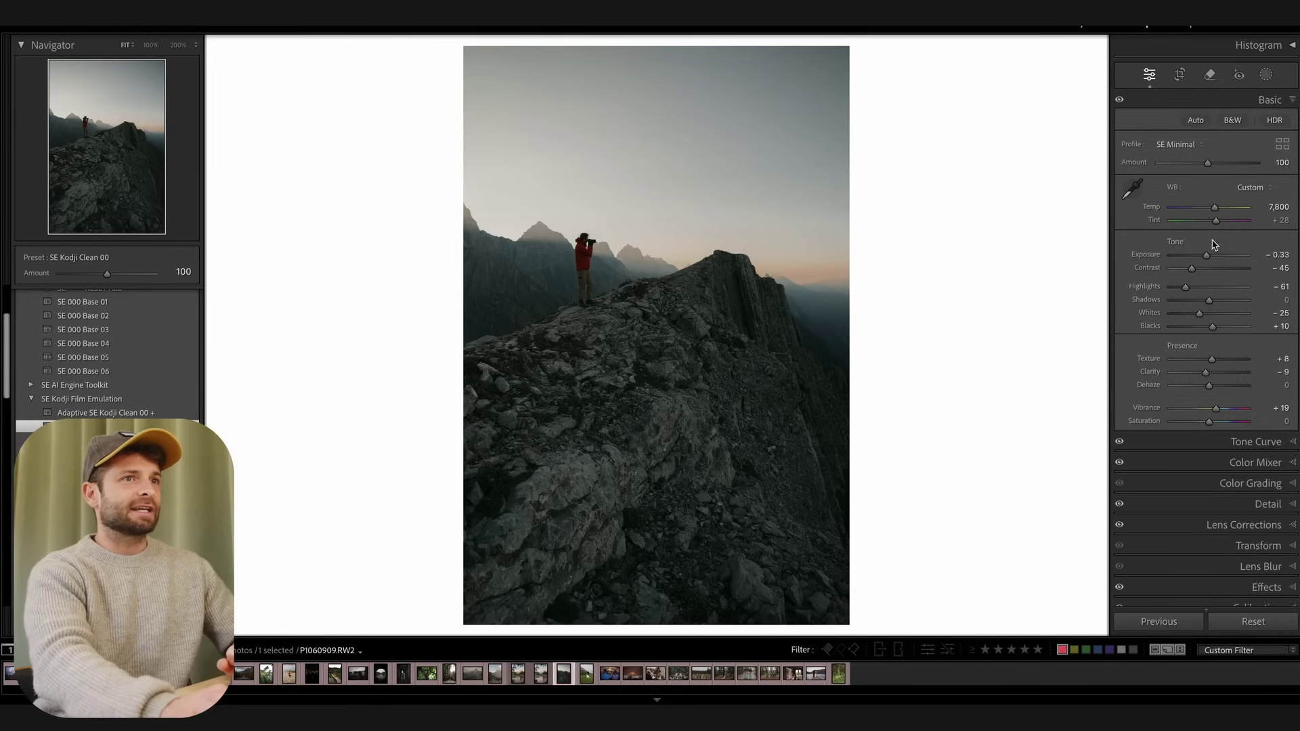
left_click_drag(1207, 255, 1174, 287)
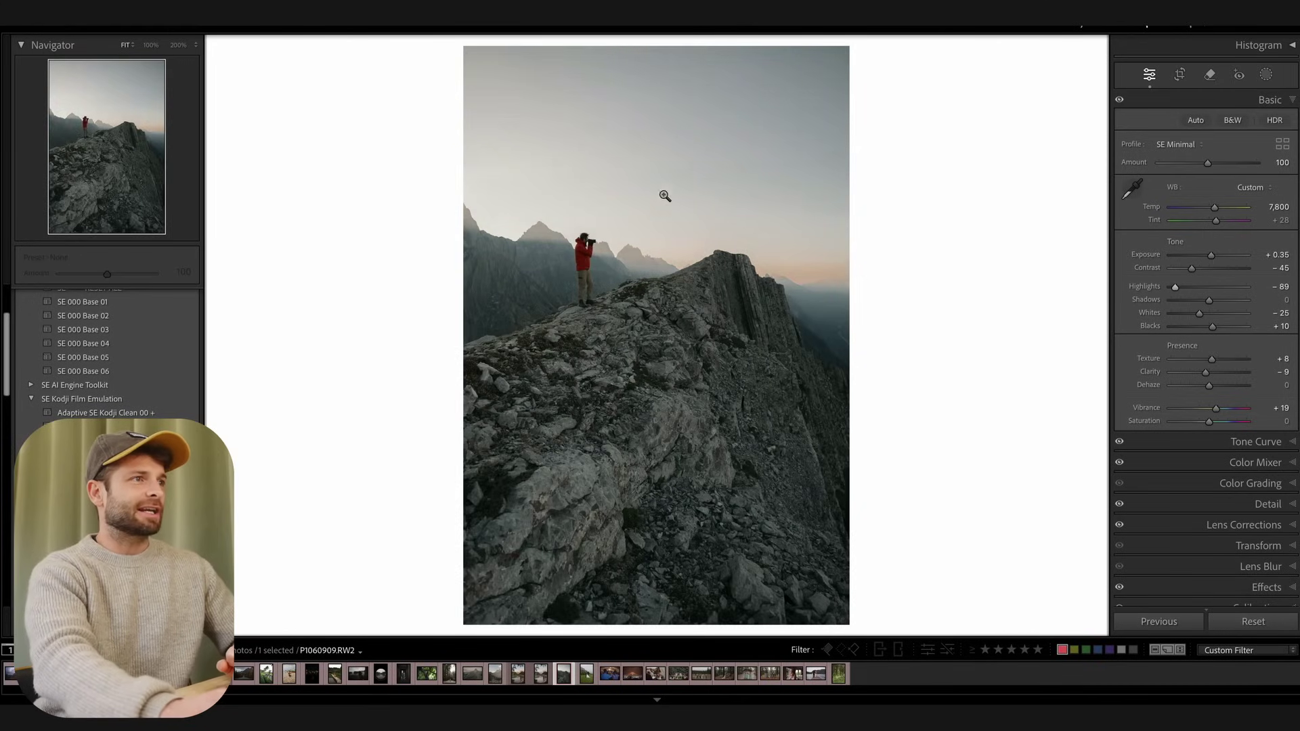
key("equal")
key("equal")
key("equal")
key("equal")
key("equal")
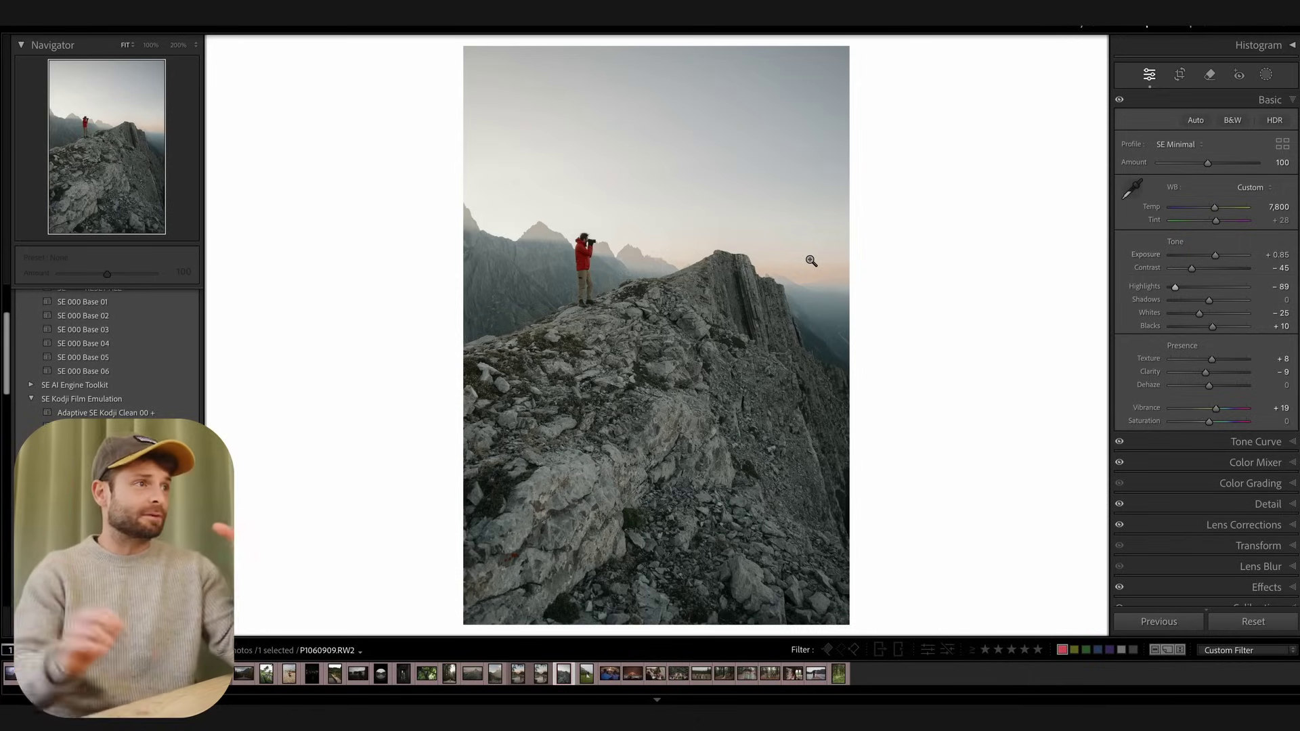
Put the wedding photo on Adaptive Color with Adaptive SE Kodji Clean 00 + and Exposure -0.66.
key("Right")
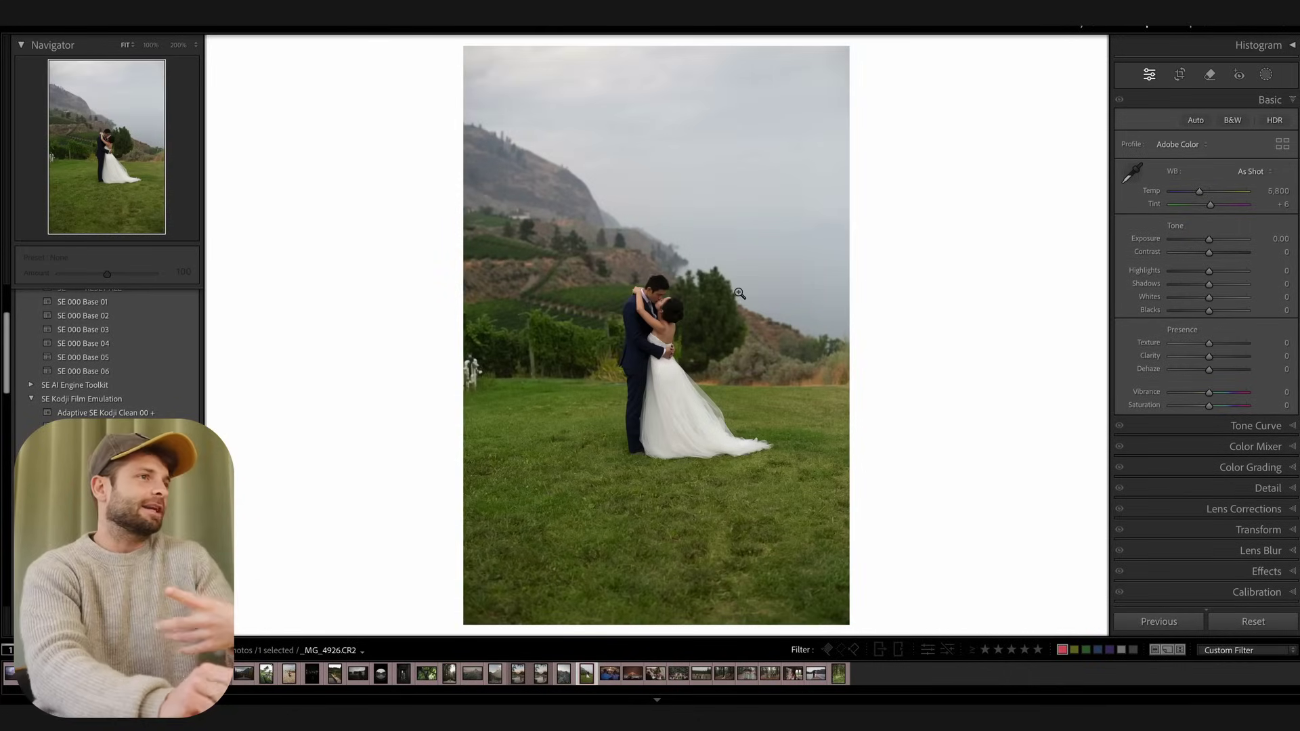
left_click(1179, 145)
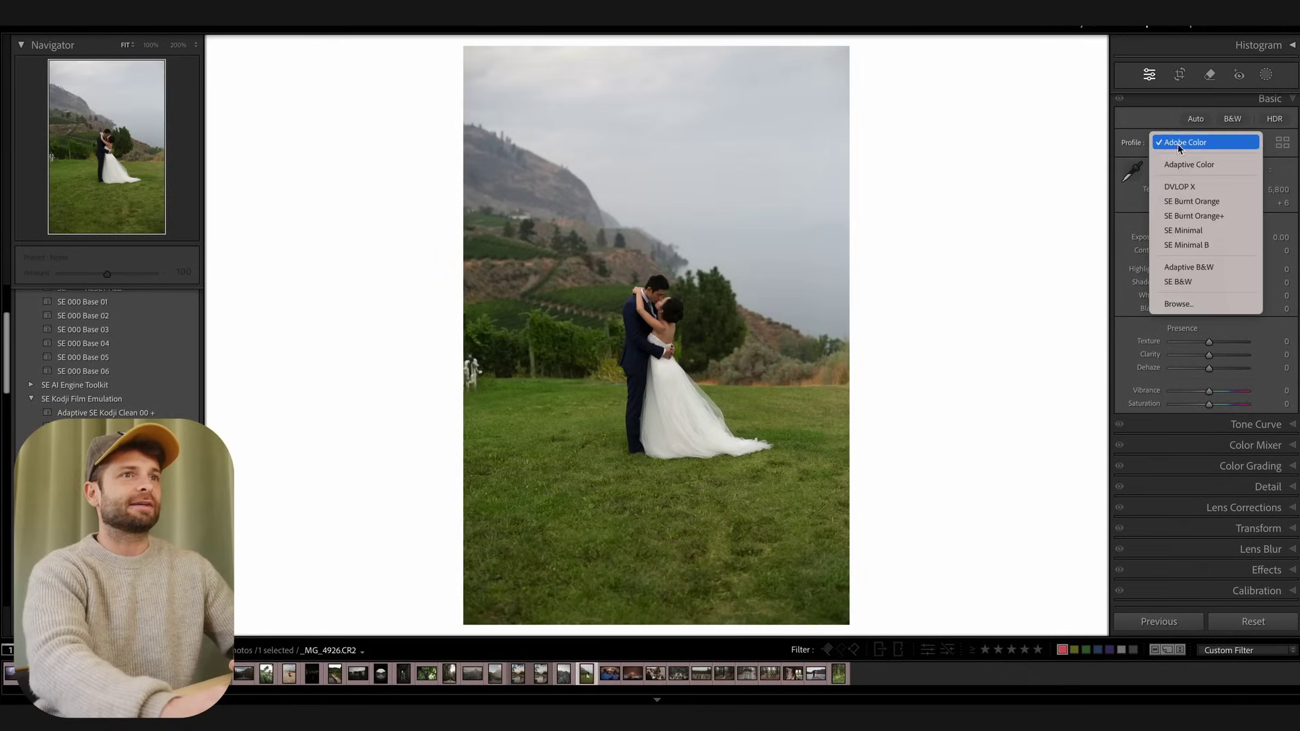
left_click(1186, 165)
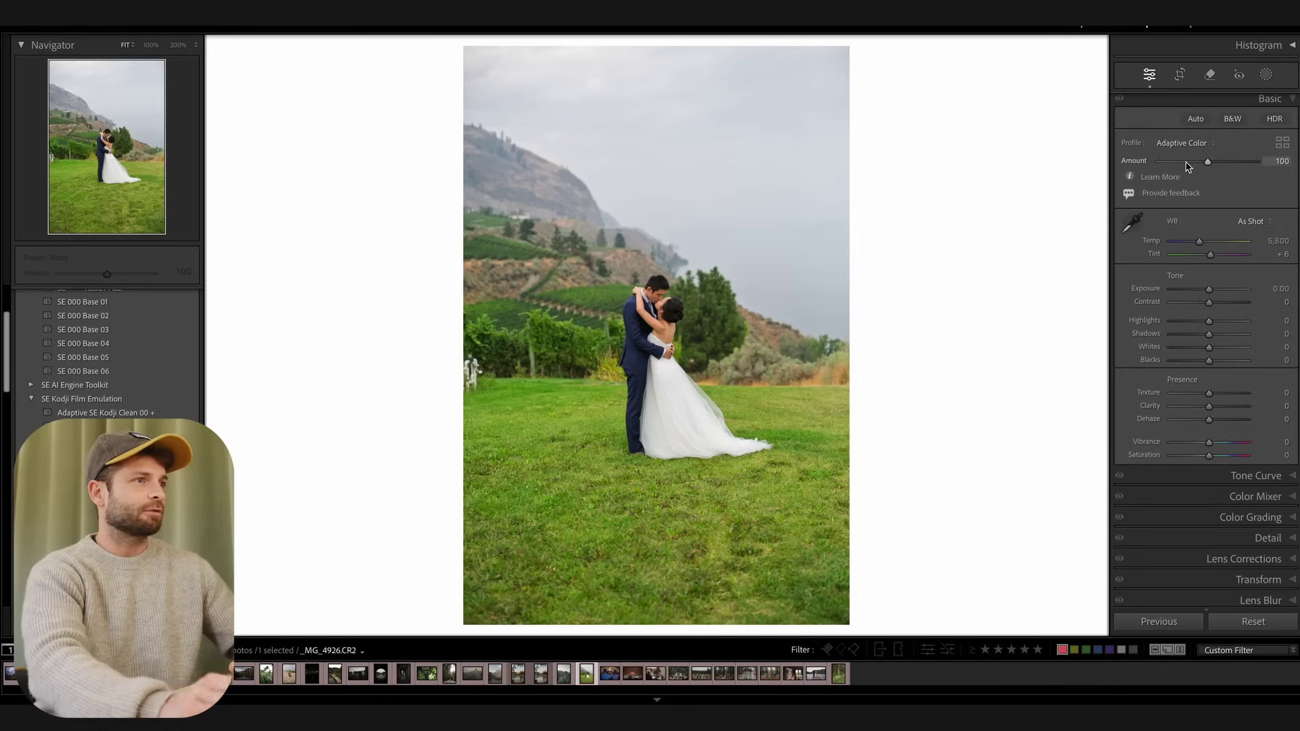
left_click(131, 413)
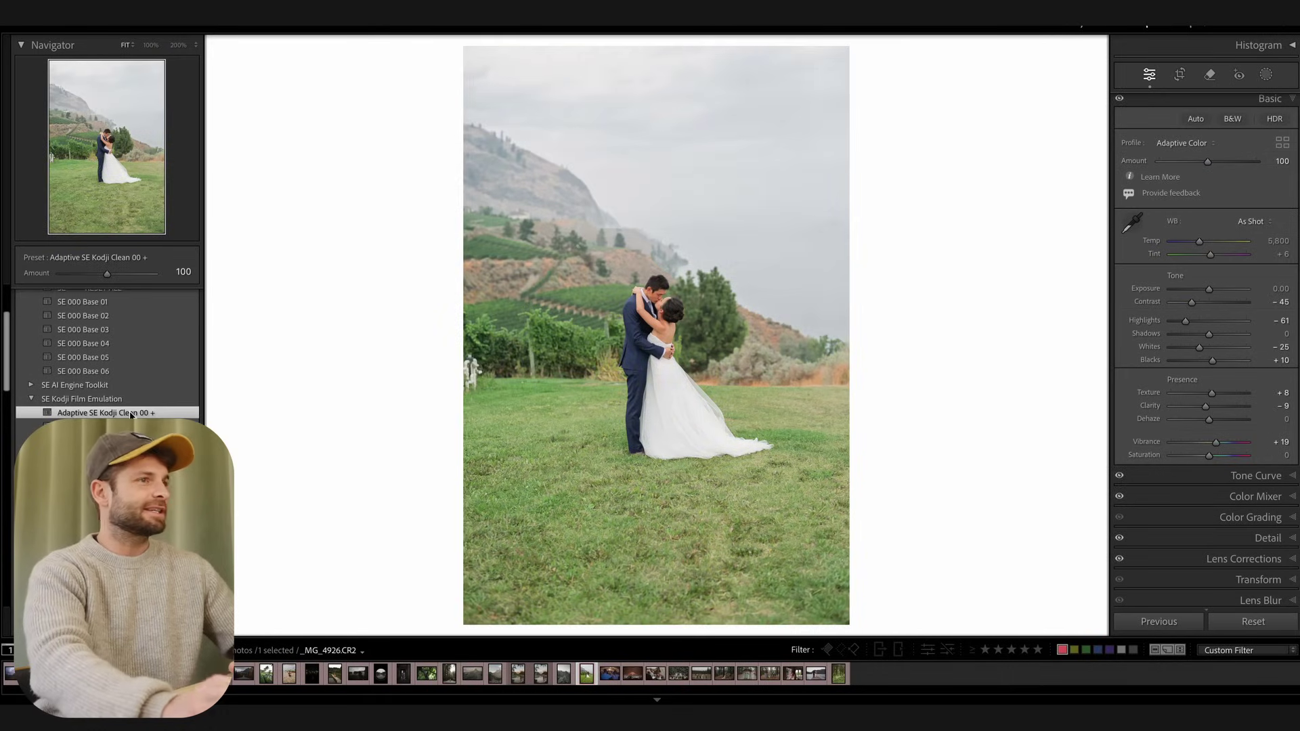
key("minus")
key("minus")
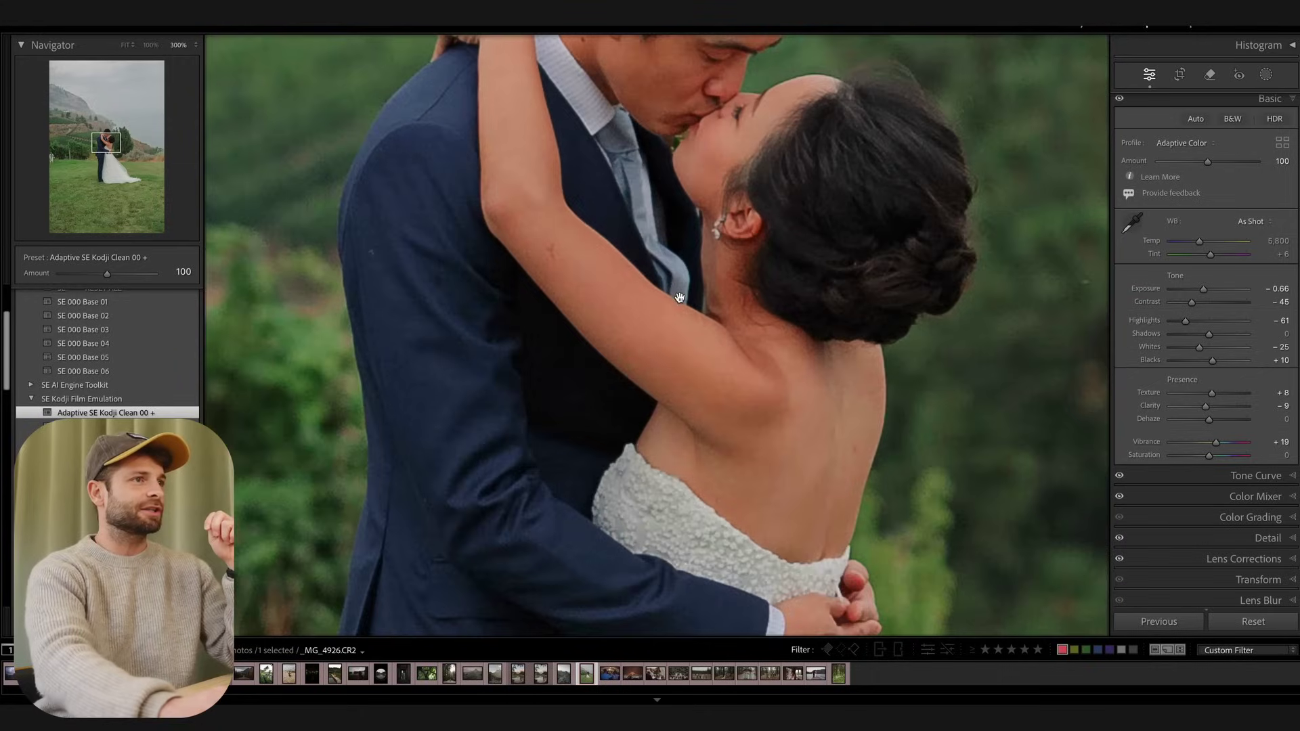
left_click_drag(679, 298, 671, 445)
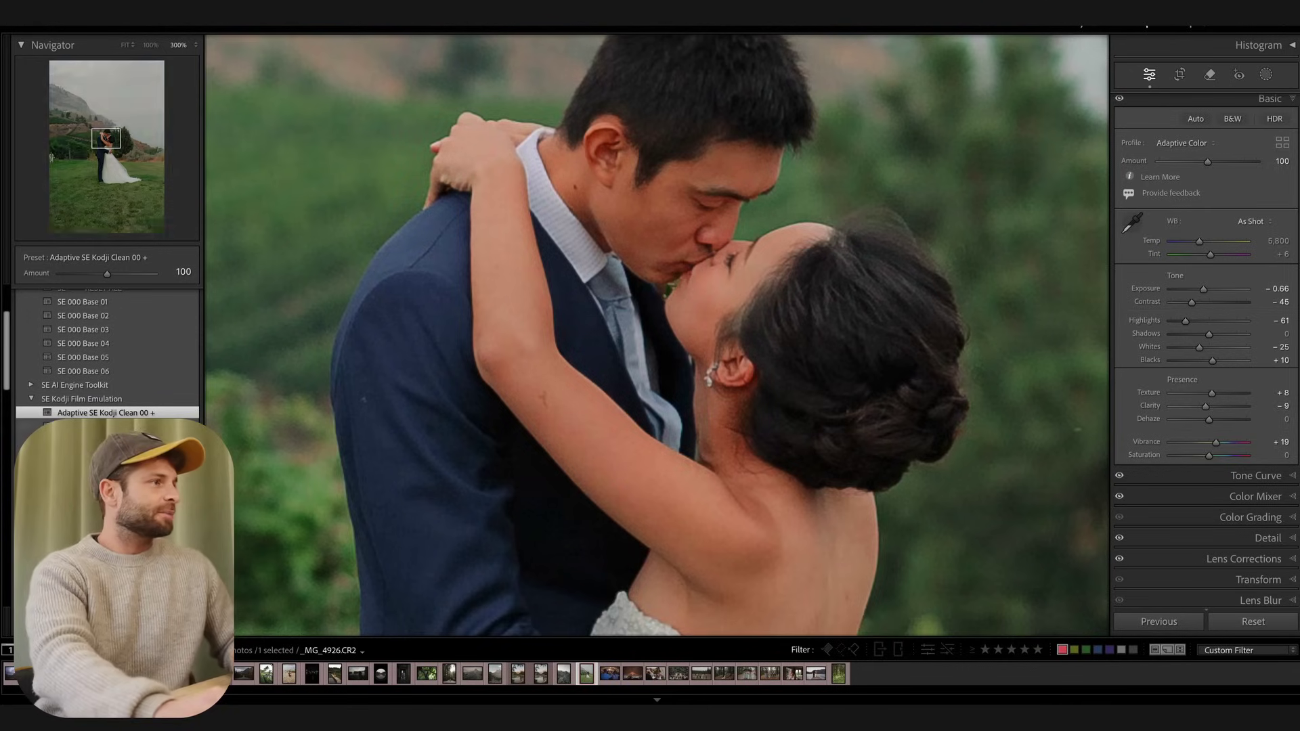
Make a virtual copy with Adaptive SE Kodji Clean 00 +, leaving SE Kodji Clean 00 on the other version.
key("ctrl+z")
key("ctrl+z")
key("ctrl+z")
key("ctrl+apostrophe")
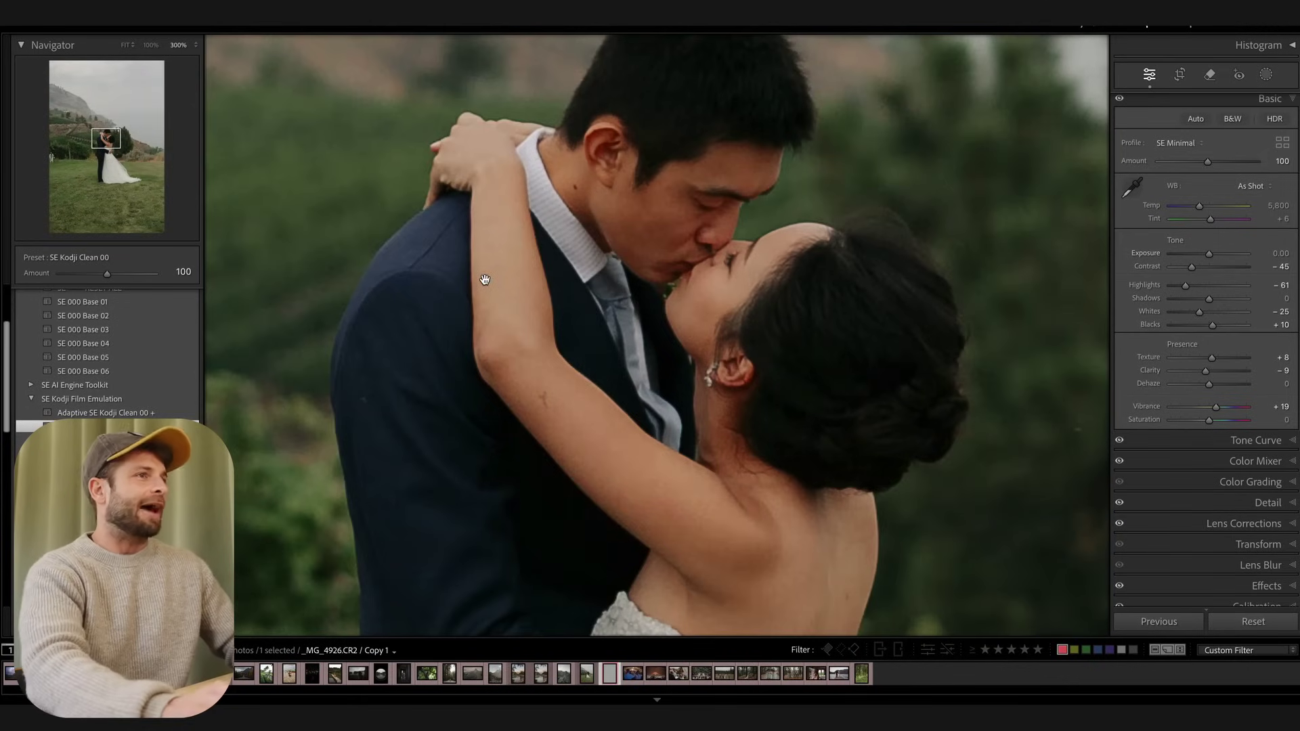
left_click(91, 413)
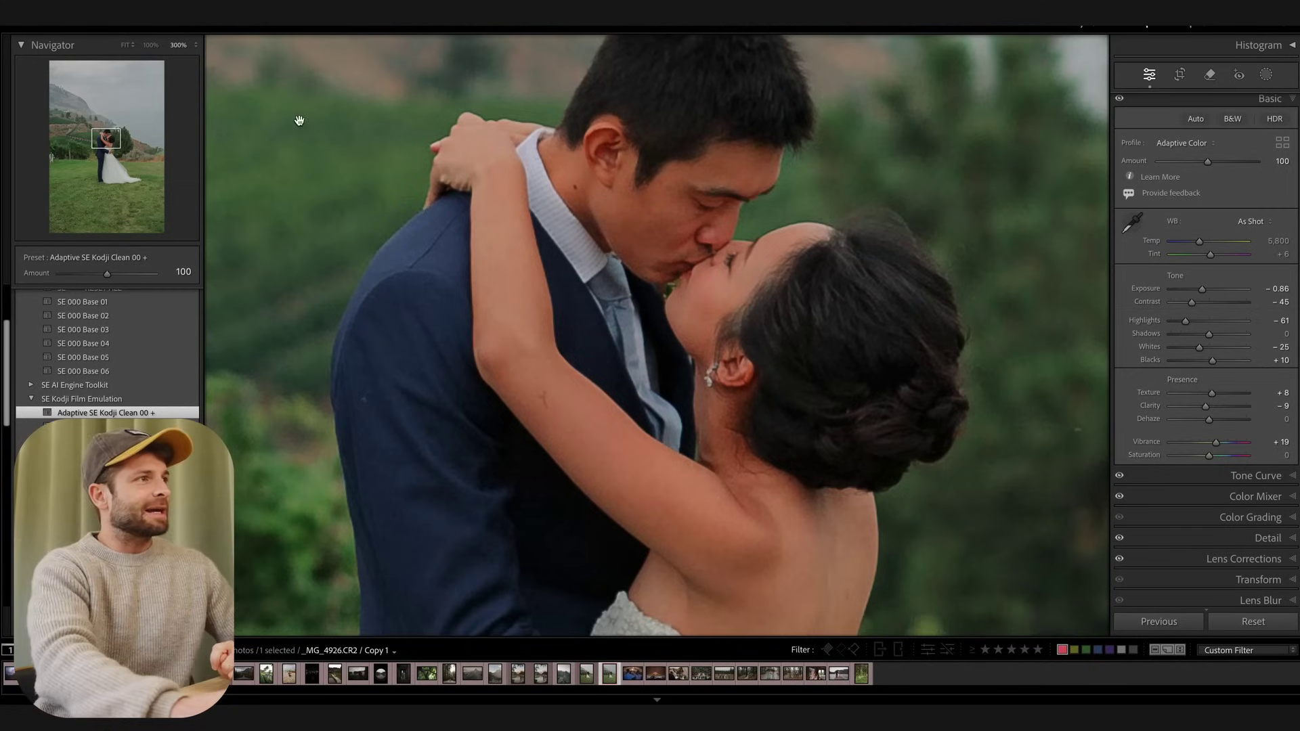
key("Down")
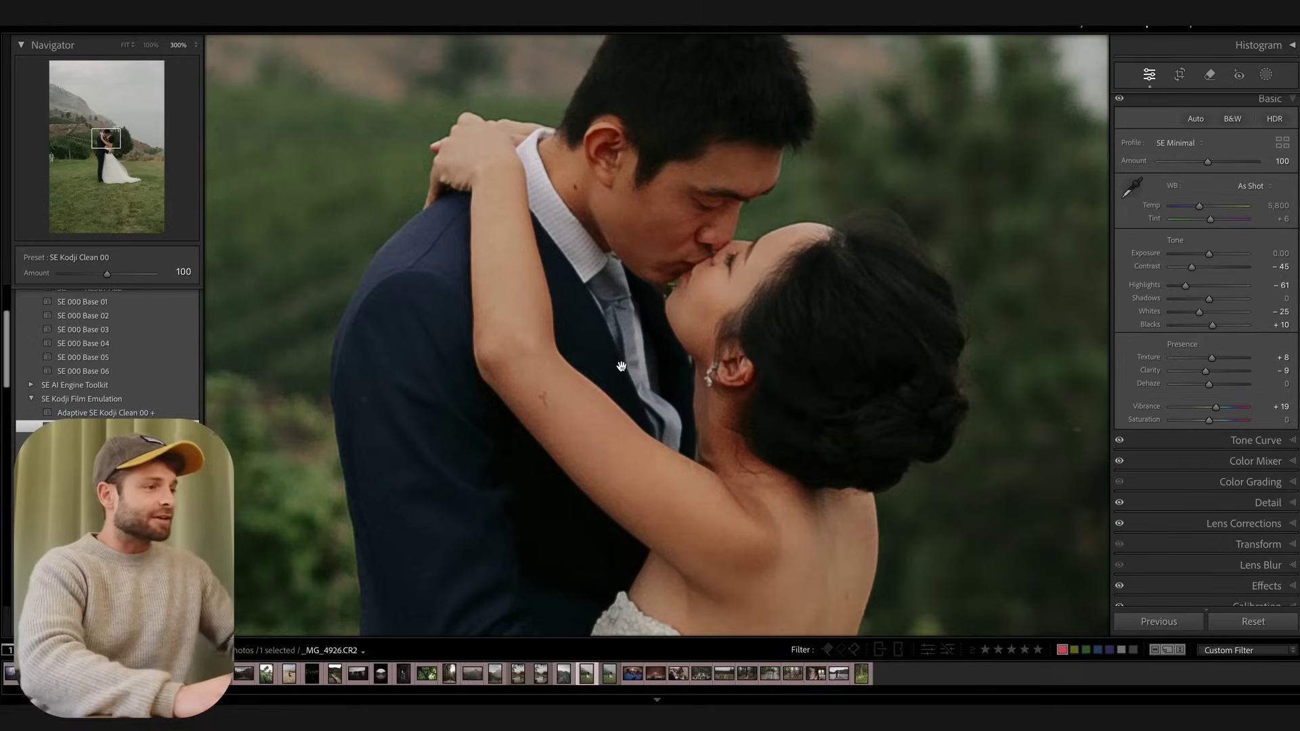
Compare both versions full-frame, then make another virtual copy with Adaptive SE Kodji Clean 00 +.
key("Right")
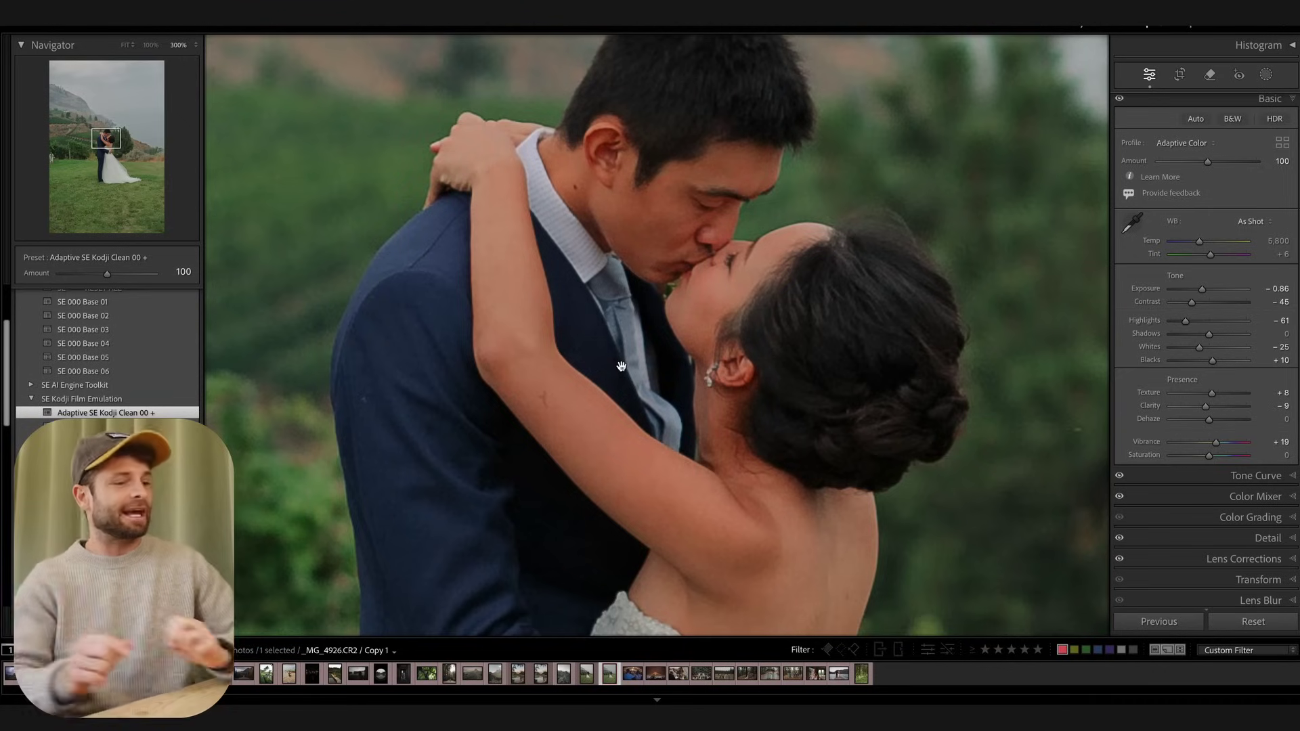
key("Left")
key("Right")
key("Left")
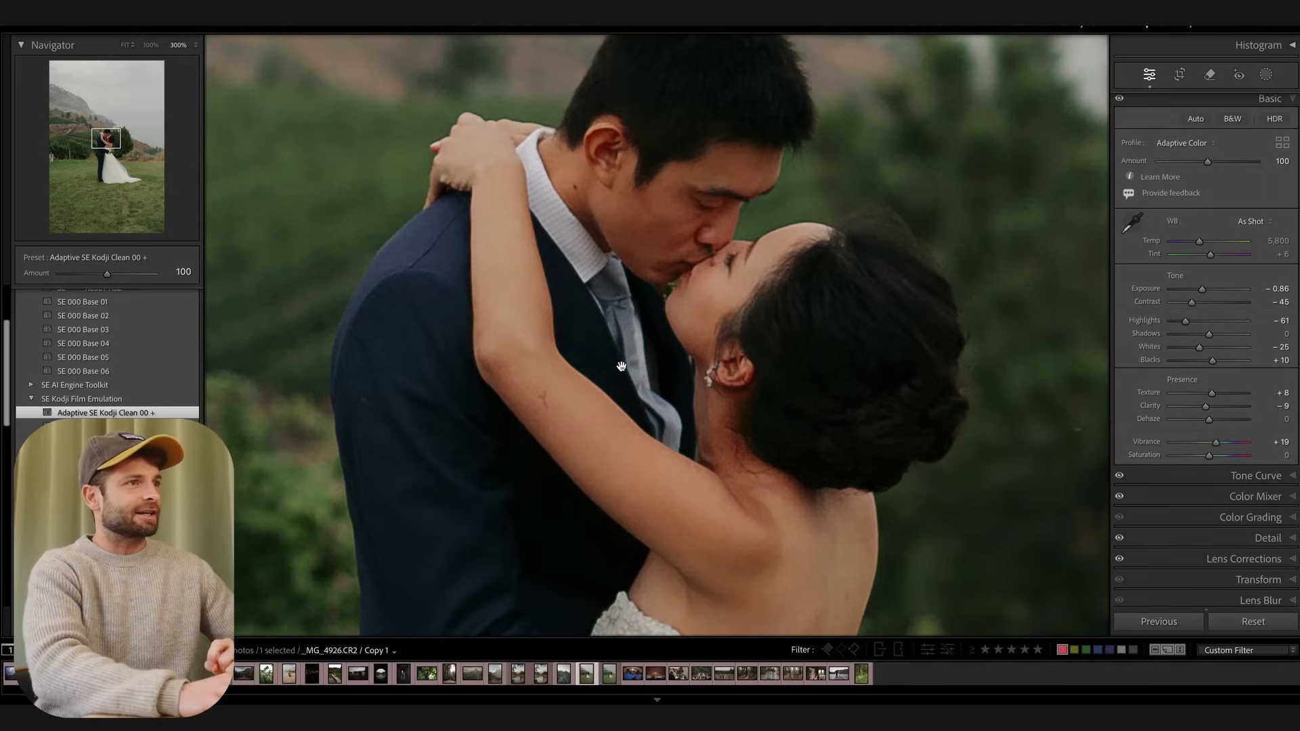
left_click(645, 233)
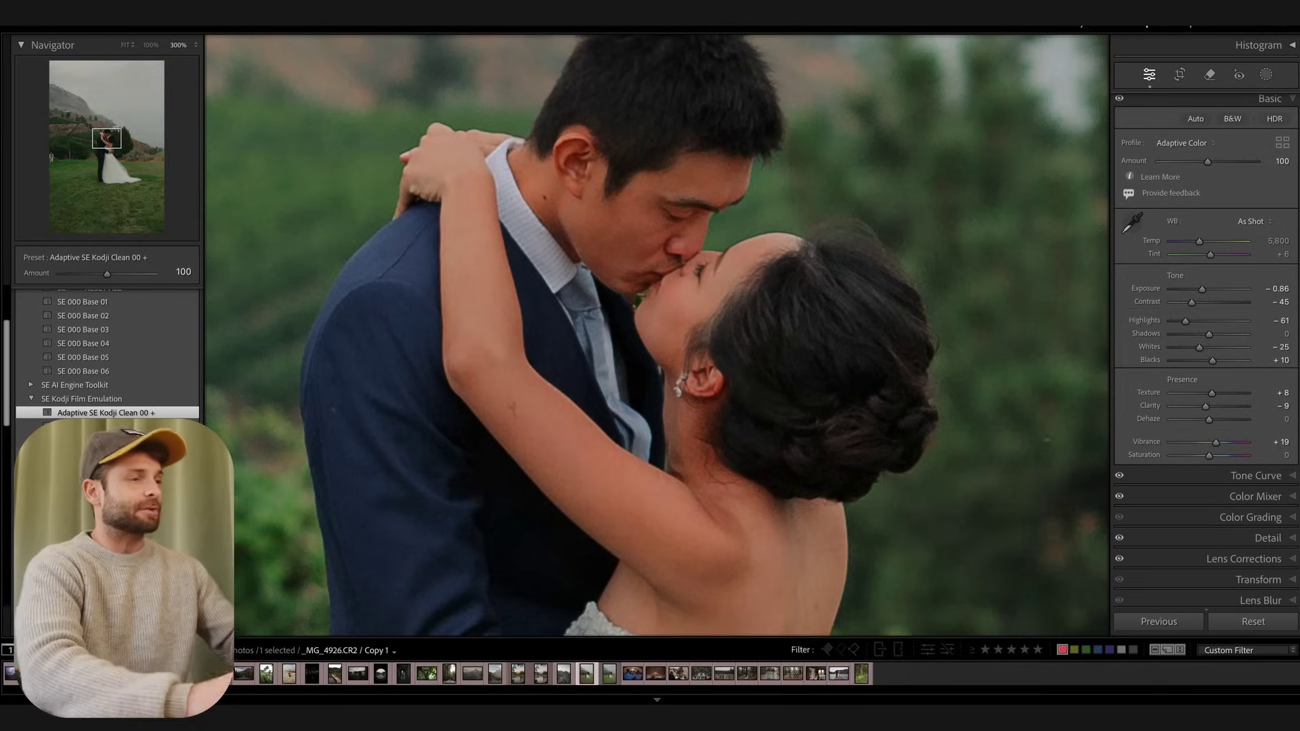
key("ctrl+apostrophe")
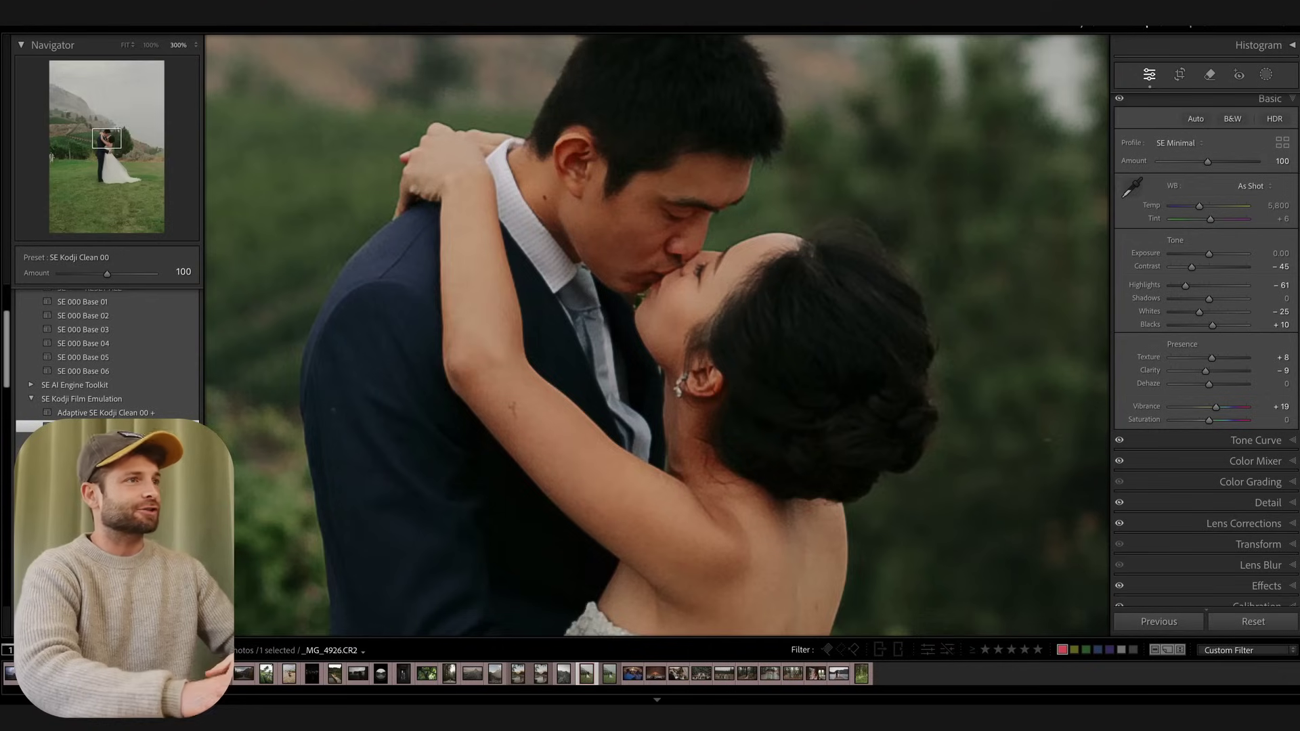
left_click(106, 412)
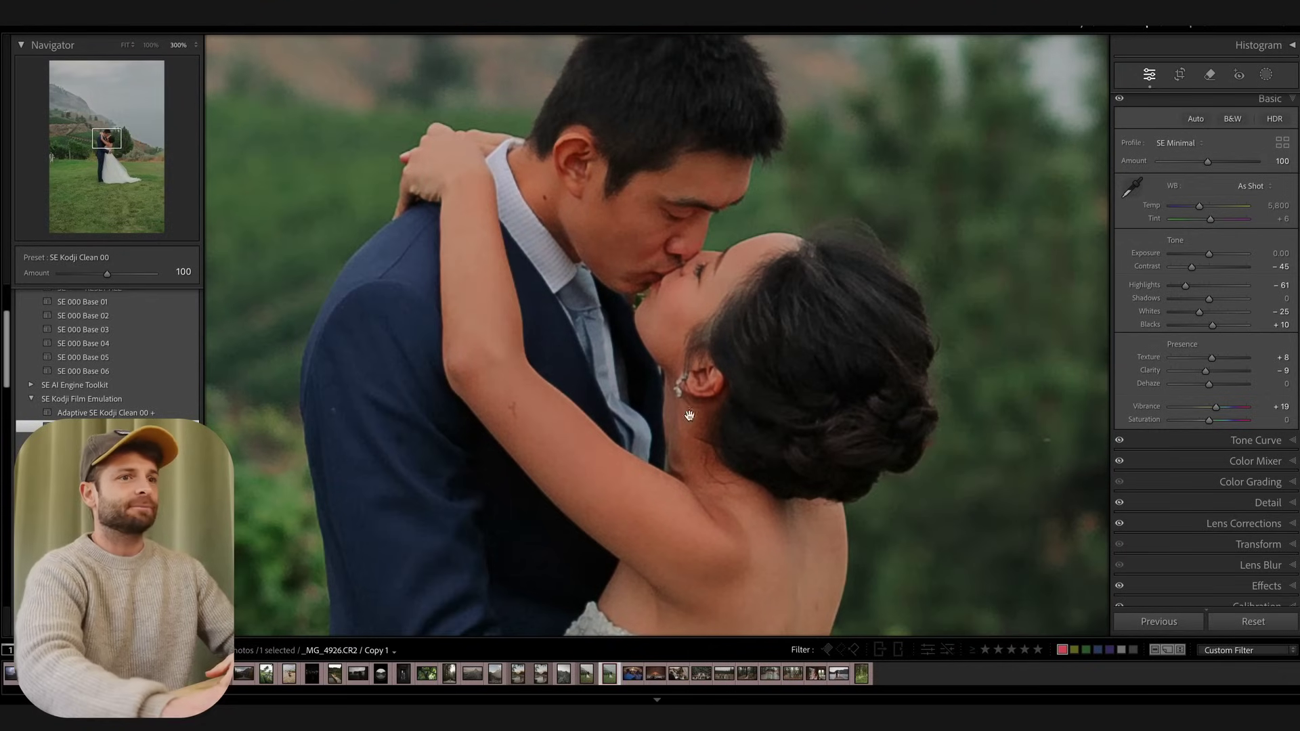
Raise the virtual copy's Red hue to +19 in the Color Mixer.
left_click(1255, 497)
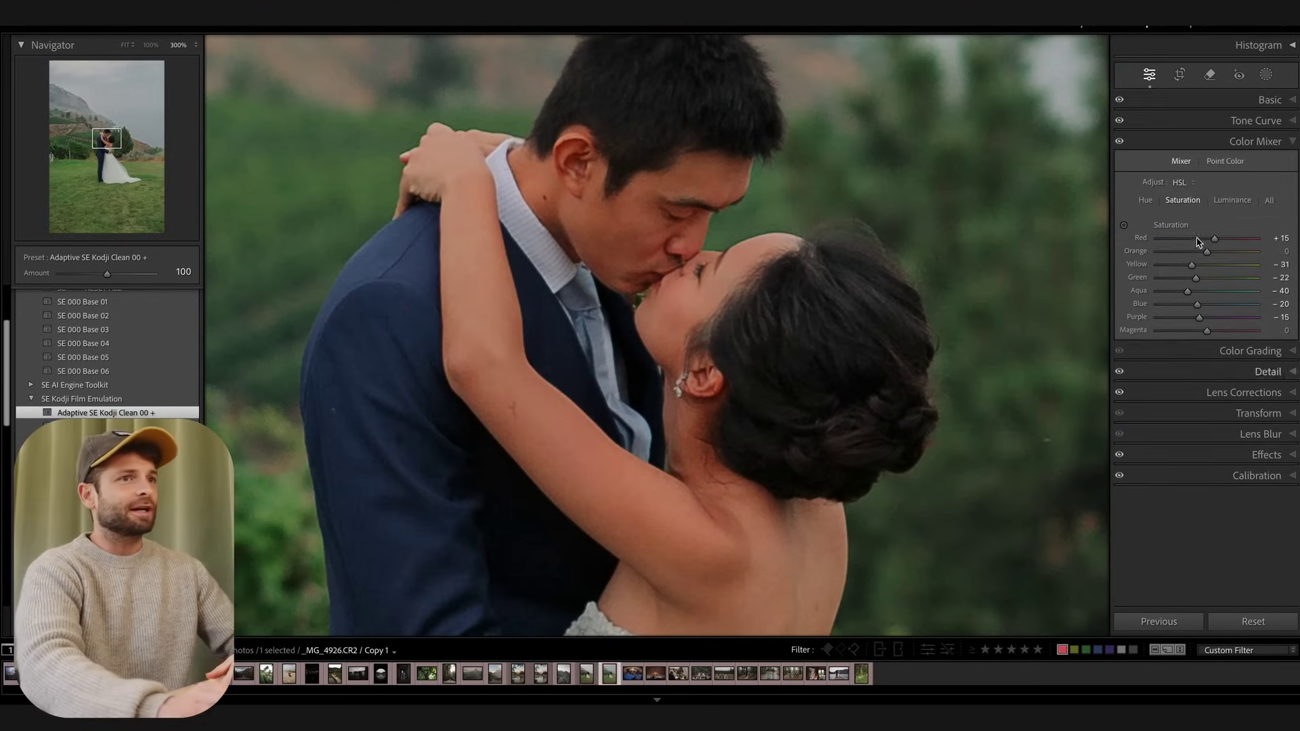
left_click(1145, 201)
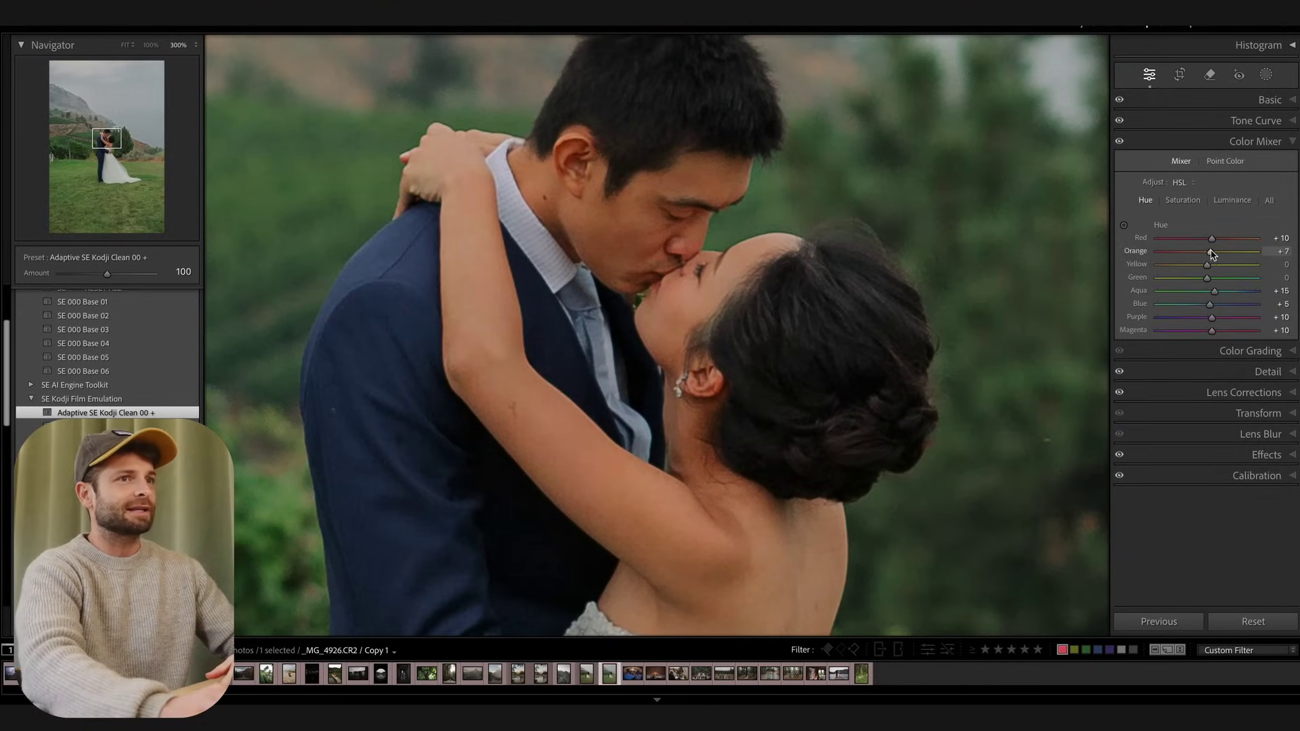
left_click_drag(1212, 239, 1217, 242)
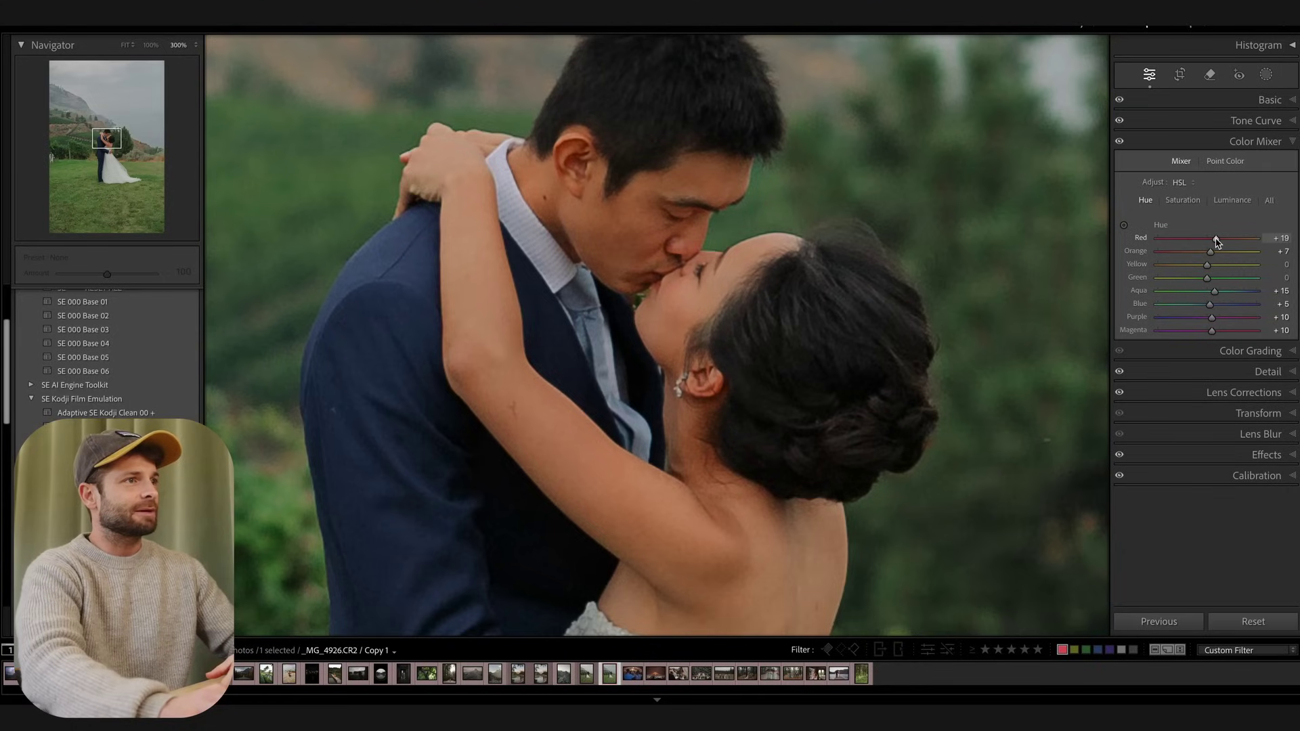
left_click(1183, 201)
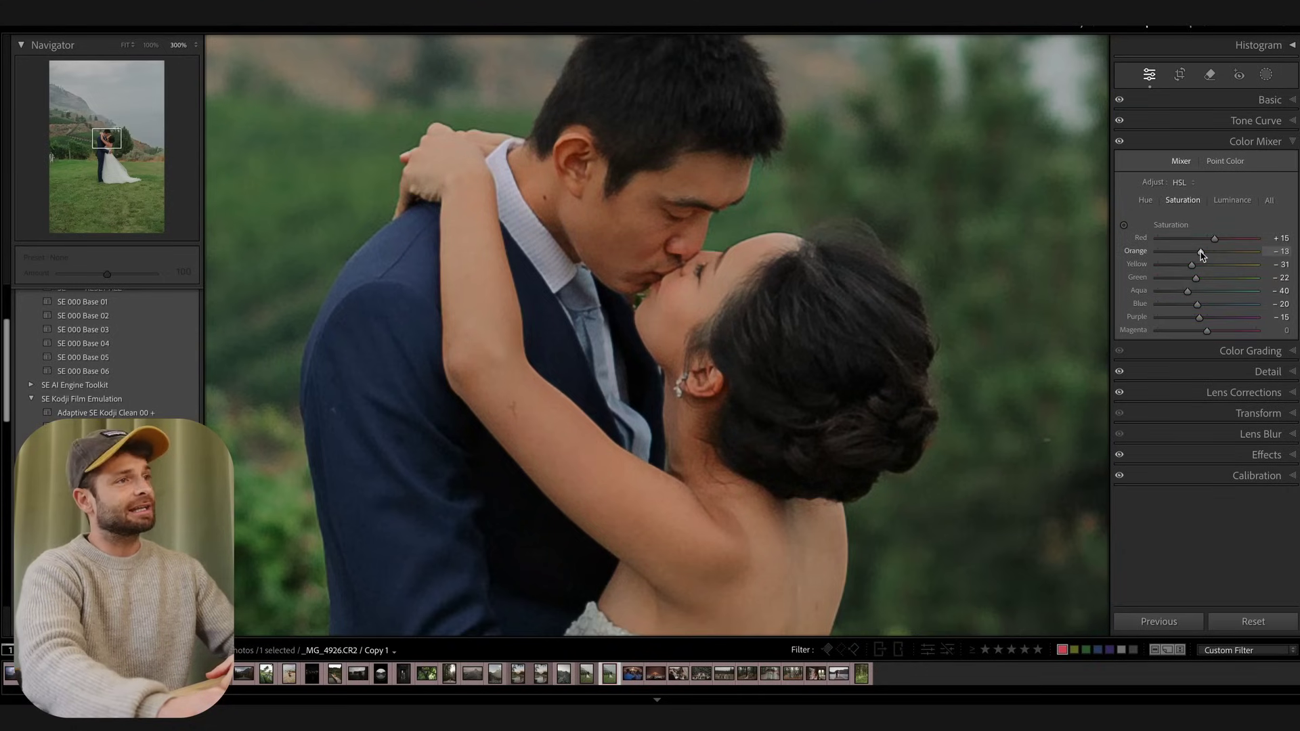
Flip between the original and the edited virtual copy to compare them.
key("Left")
key("Right")
key("Left")
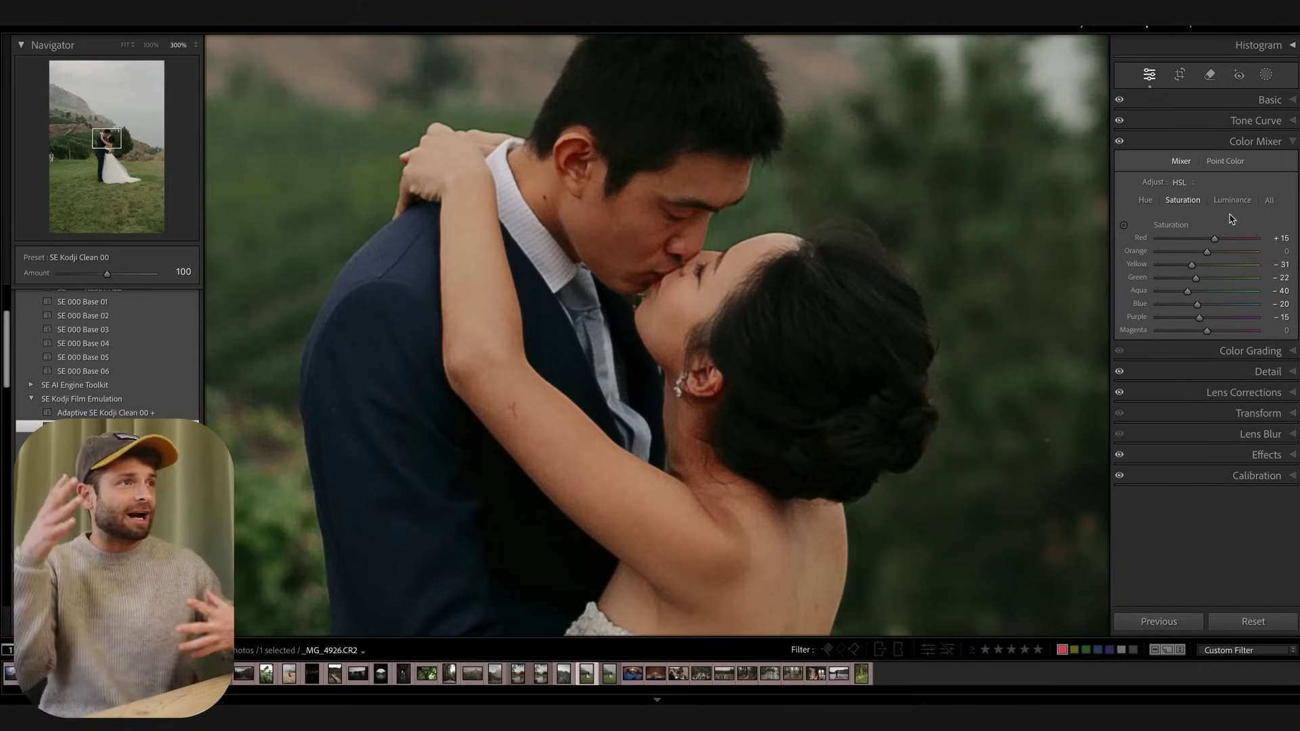
key("Right")
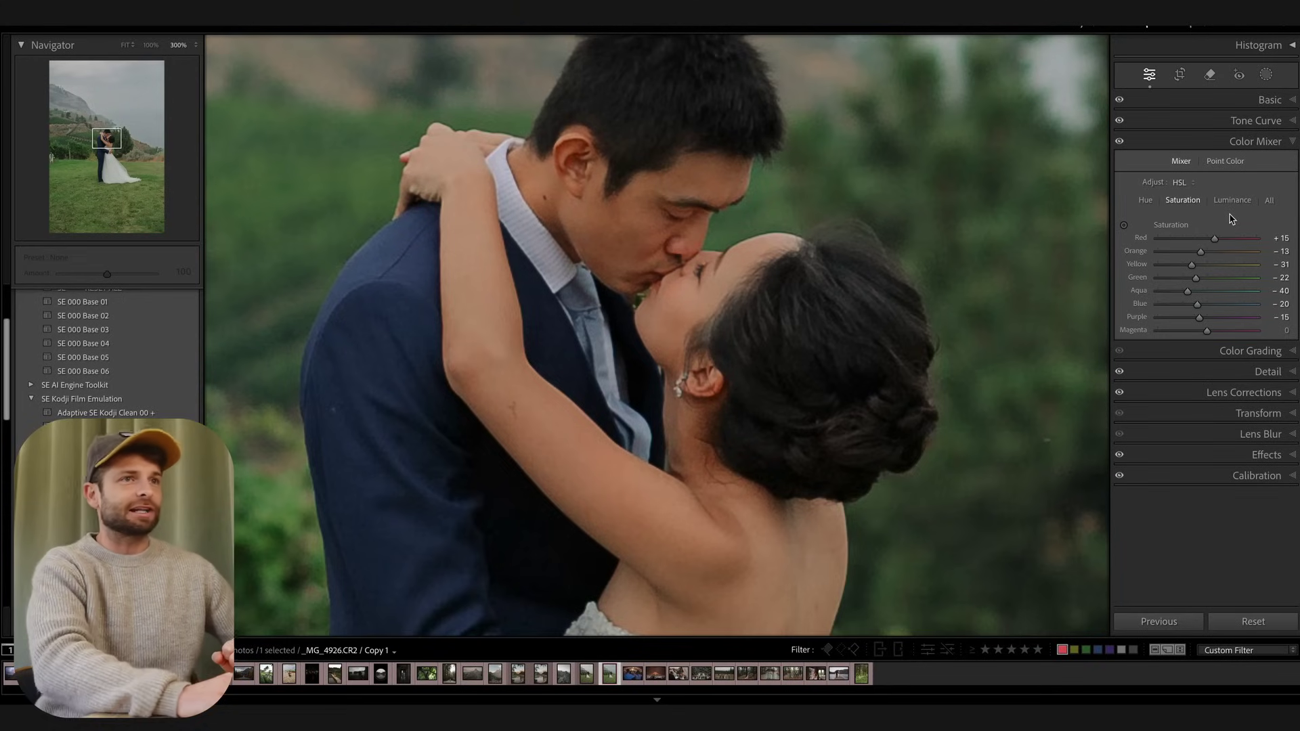
Set the copy's Adaptive Color profile Amount to 150, then compare it with the original.
left_click(1271, 100)
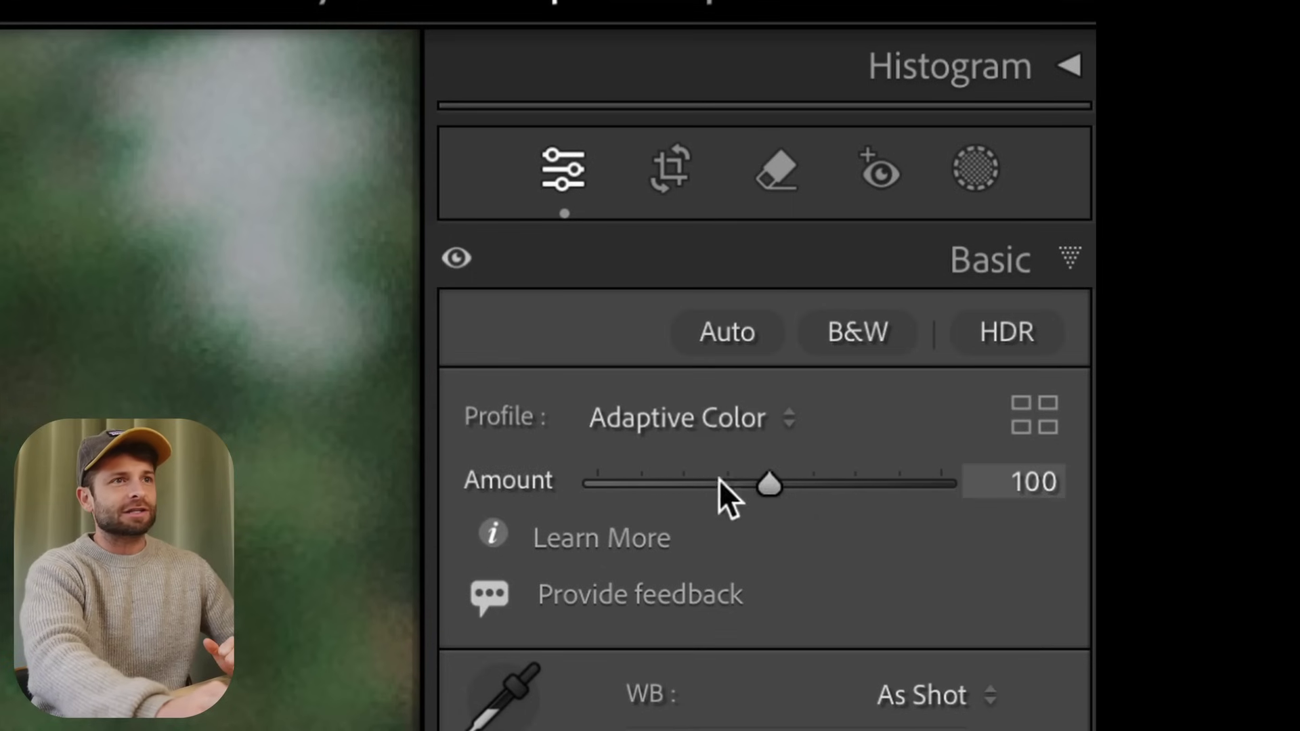
left_click_drag(765, 485, 769, 485)
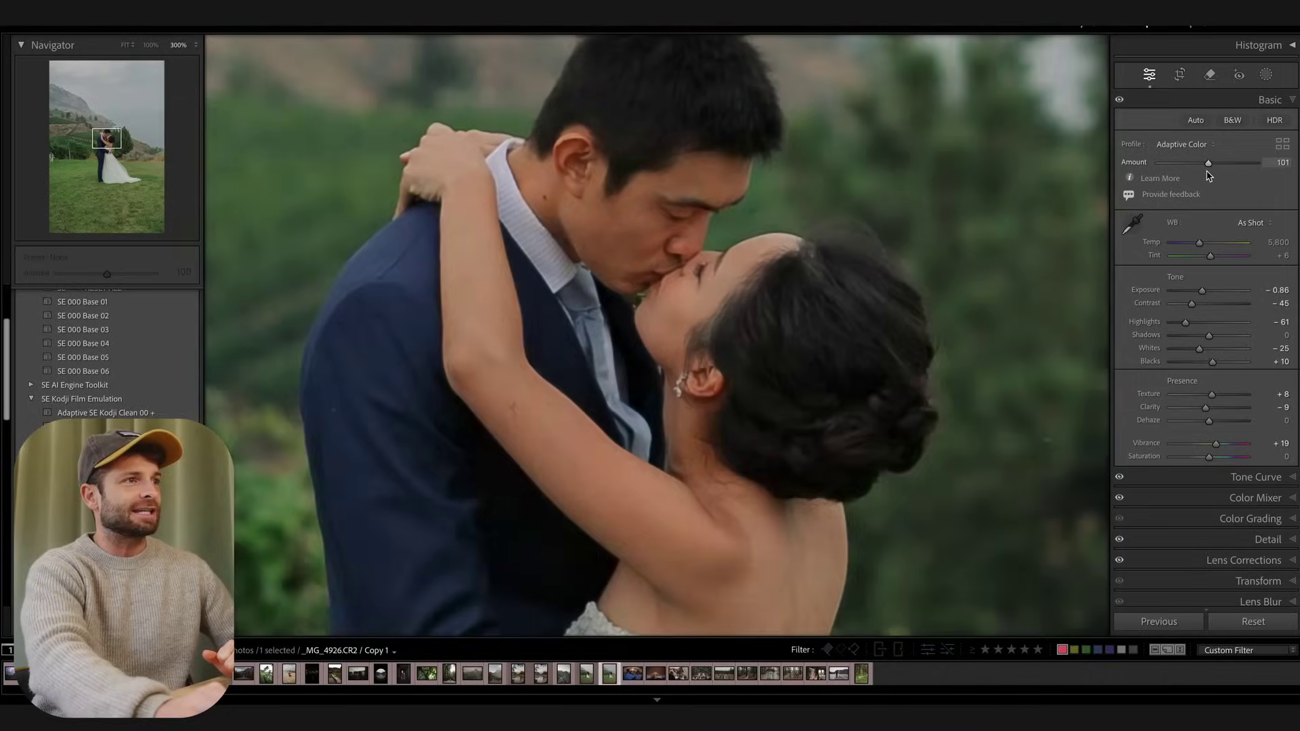
left_click_drag(1208, 174, 1287, 171)
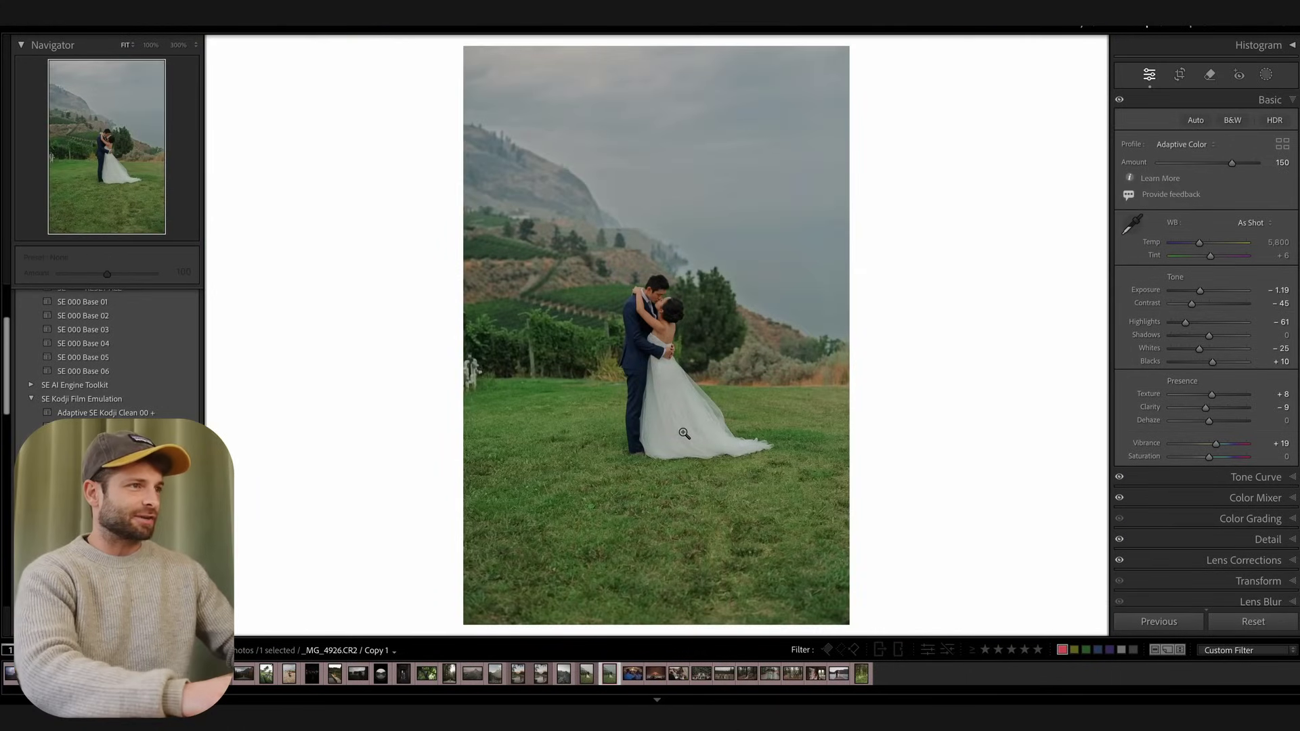
key("Left")
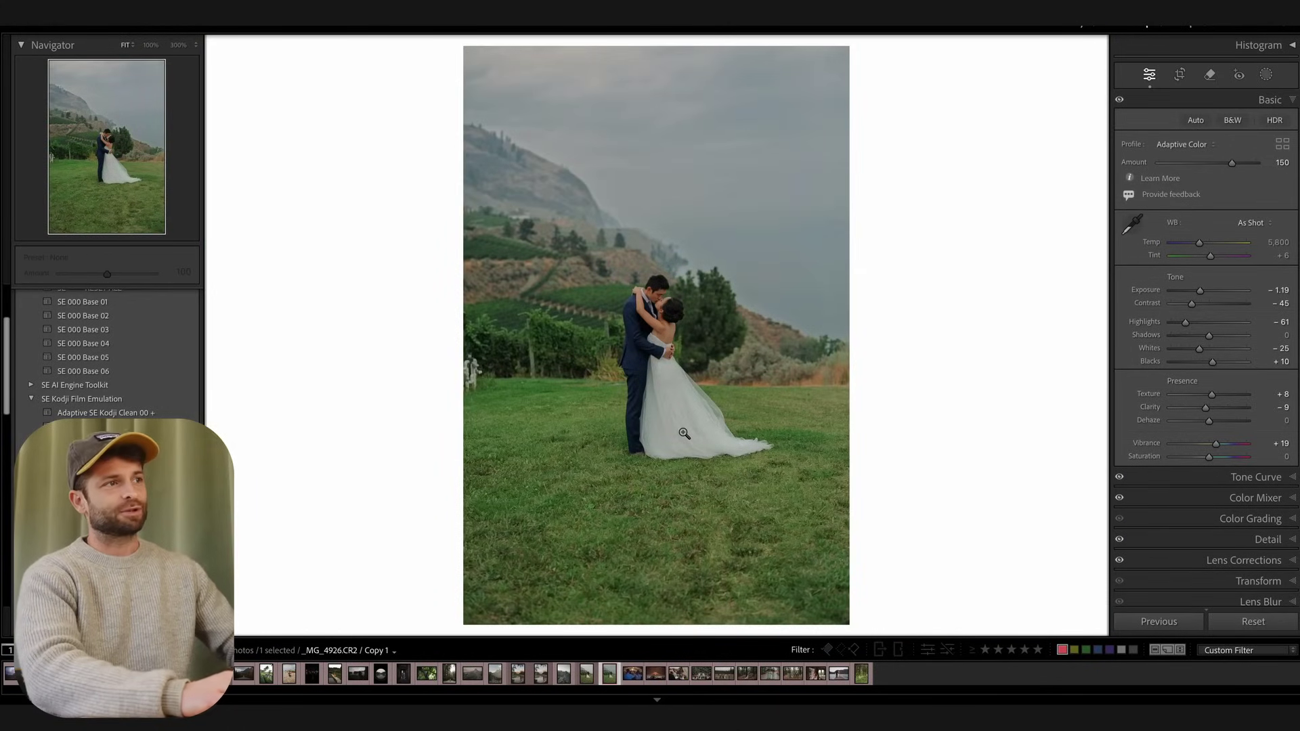
key("Right")
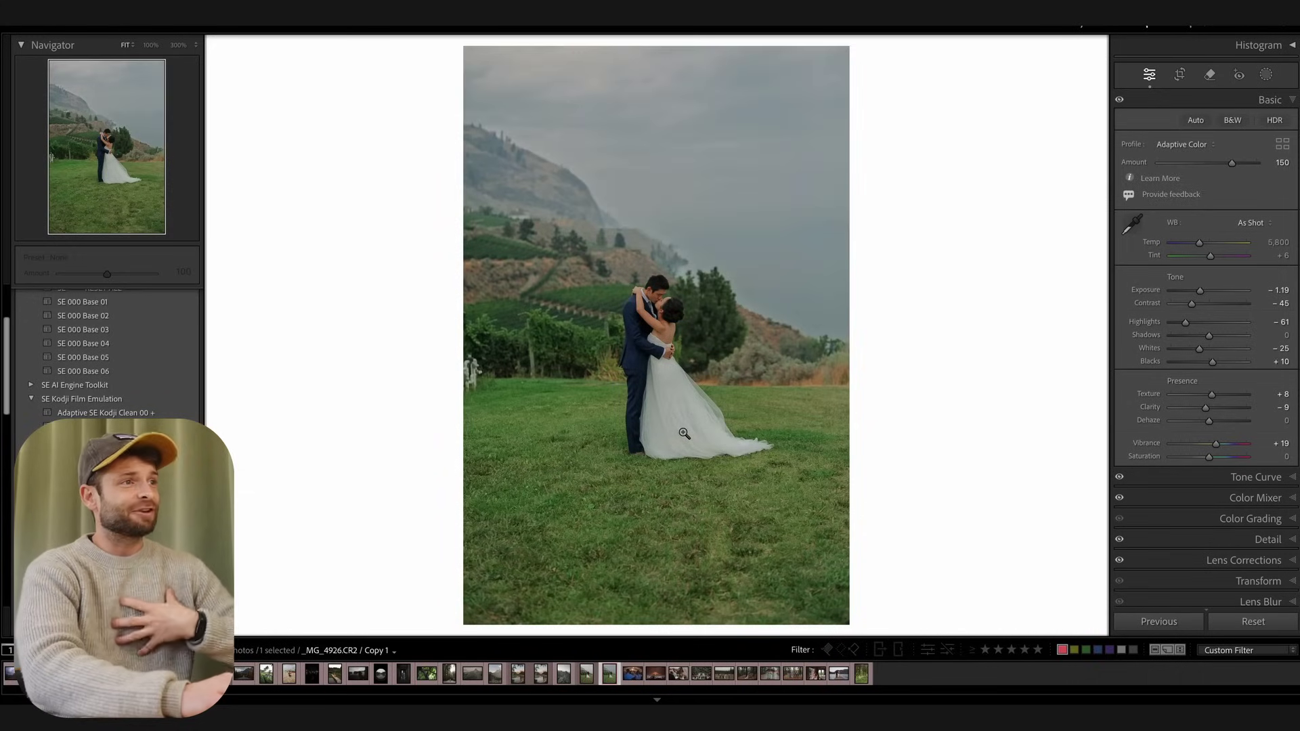
key("Left")
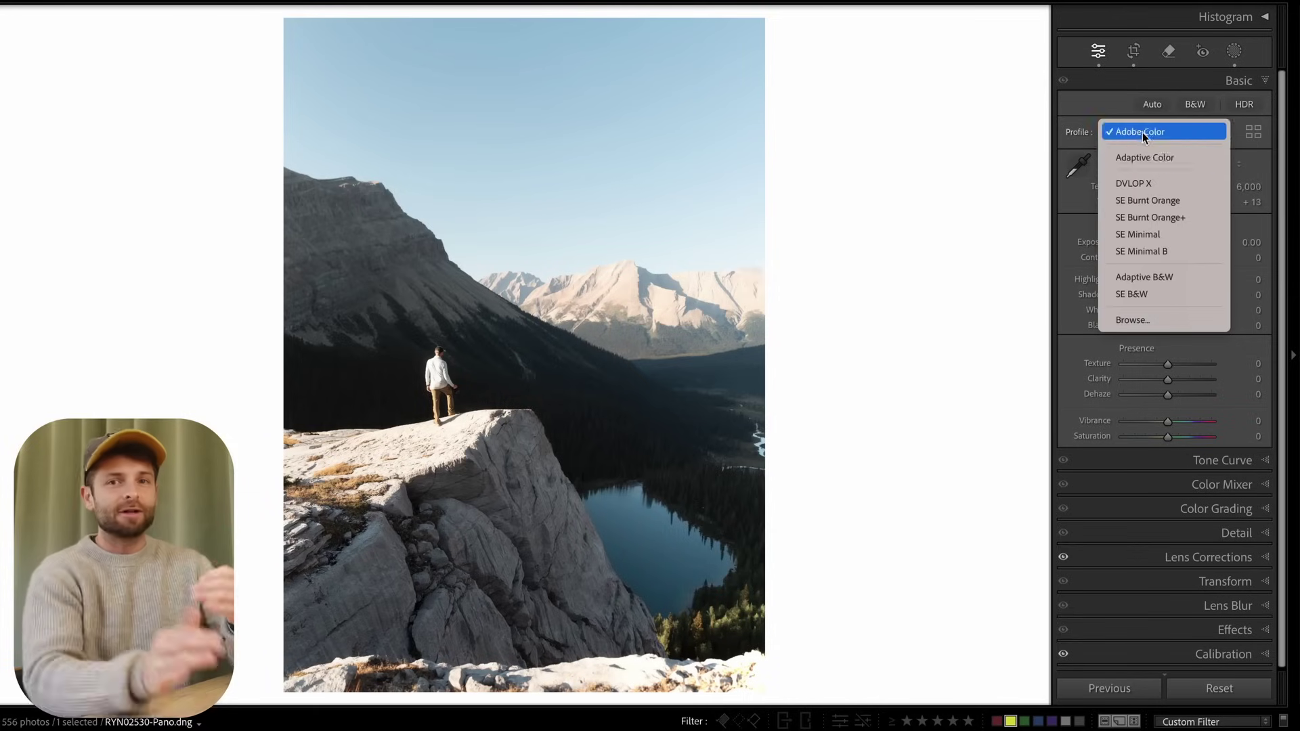
Apply Adaptive Color to the lake (Amount 116), desert road and bay photos; bay gets Exposure -0.60, Contrast +18.
left_click(1143, 132)
mouse_move(1149, 154)
left_mouse_down()
mouse_move(1227, 160)
mouse_move(1175, 155)
left_mouse_up()
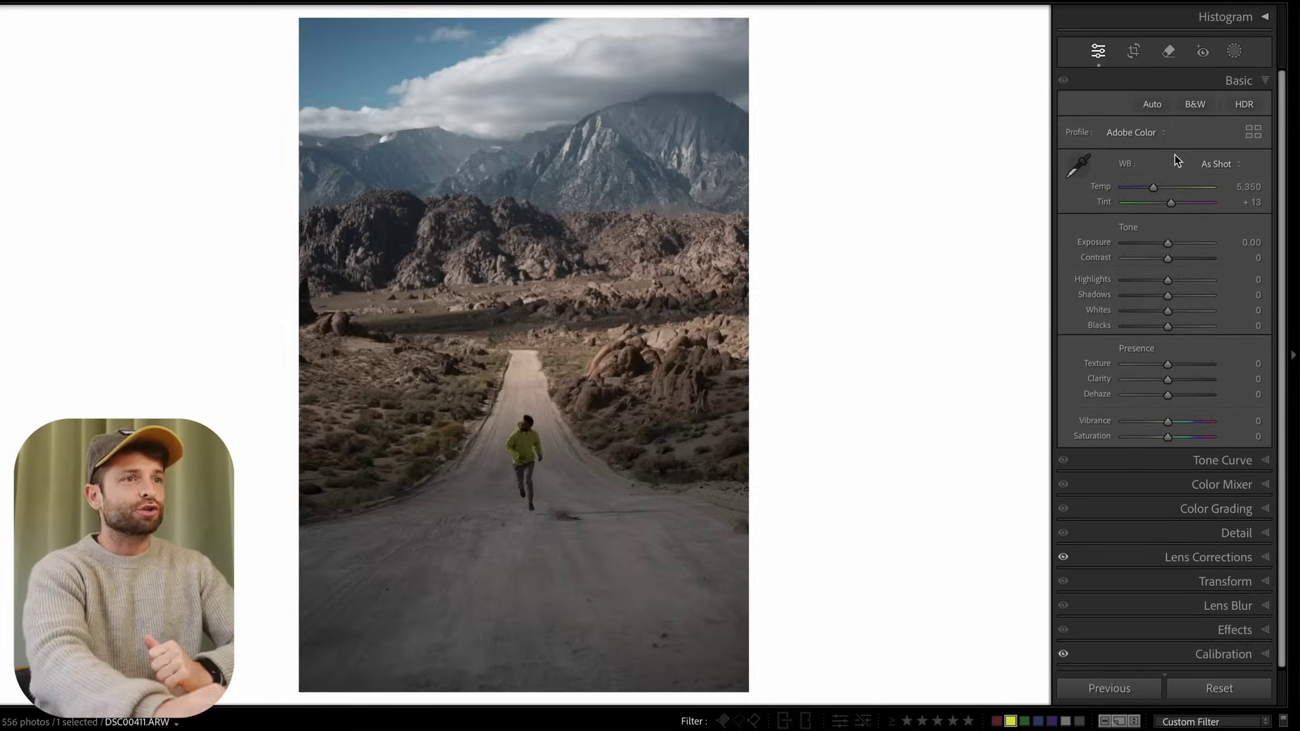
left_click(1143, 132)
left_click(1152, 154)
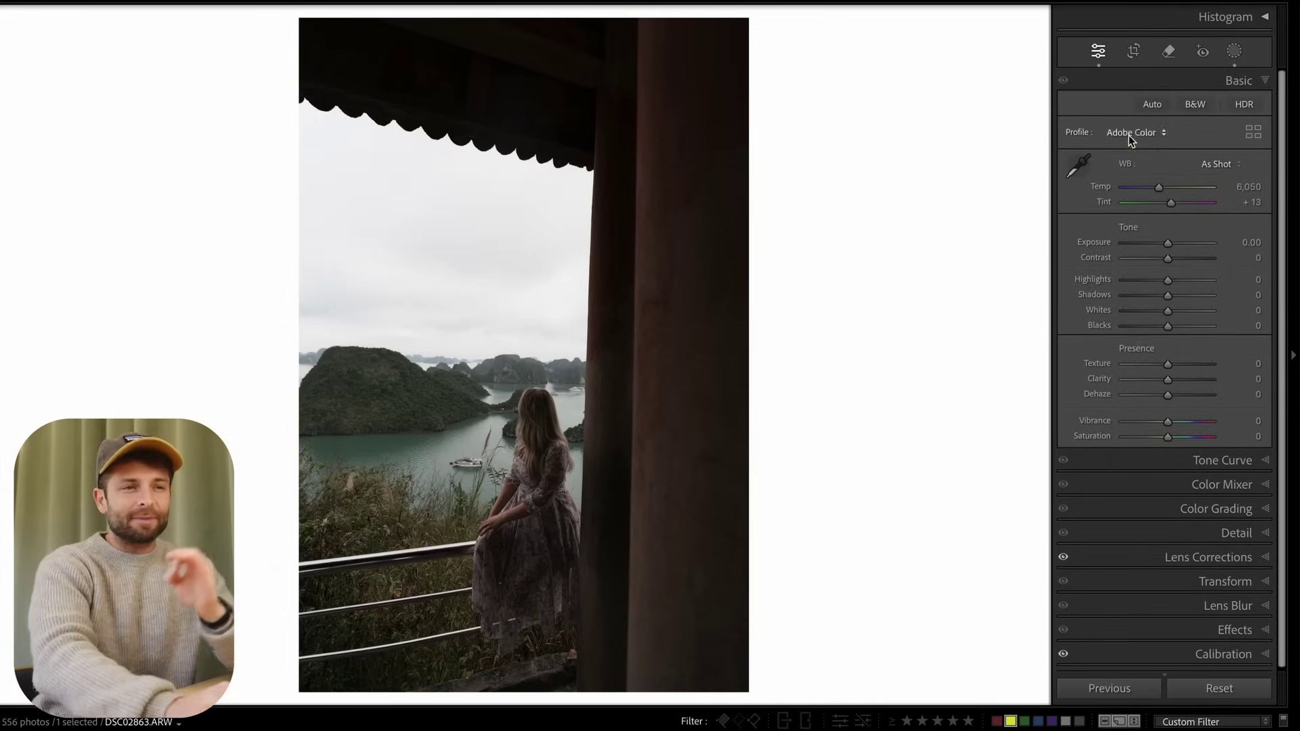
left_click(1143, 132)
left_click(1151, 146)
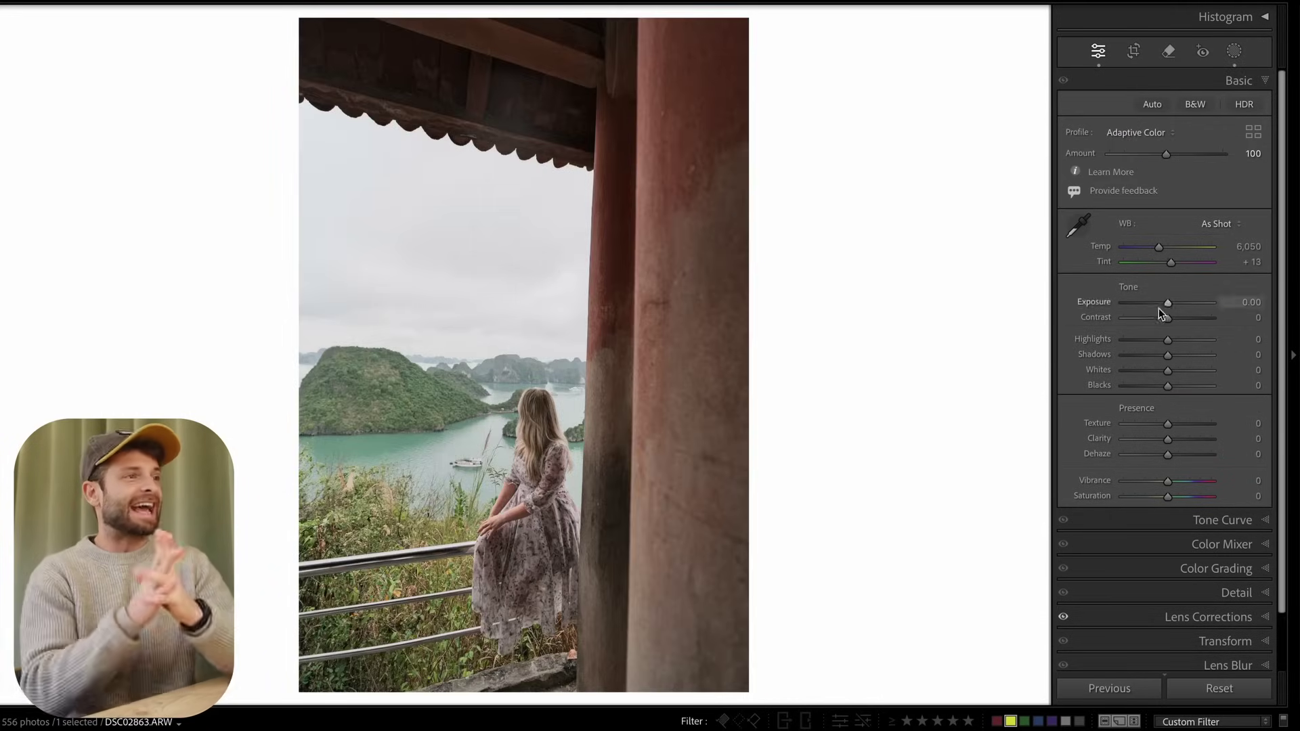
left_click_drag(1160, 303, 1153, 303)
left_click_drag(1168, 317, 1174, 318)
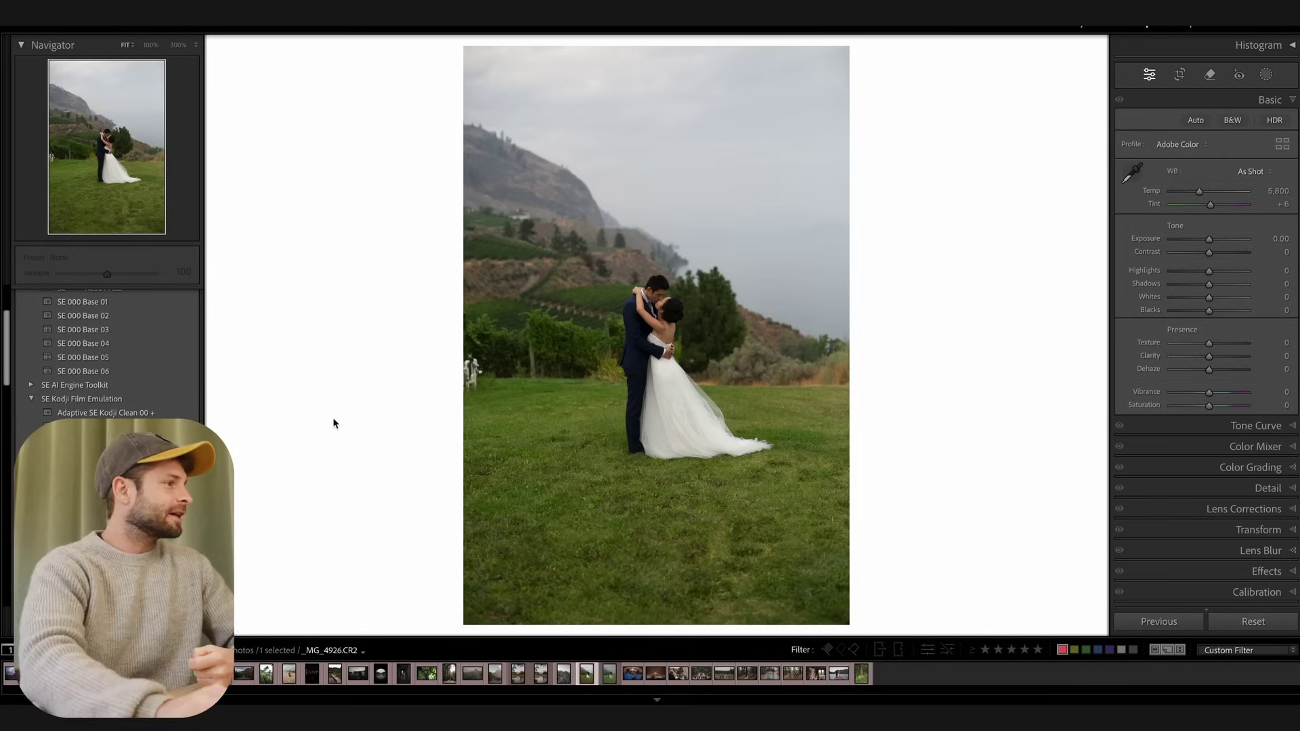
Apply SE Kodji Clean 00 Matte to the wedding photo, keeping Exposure 0.00, on the Adaptive Color profile.
scroll(108, 352, "down", 5)
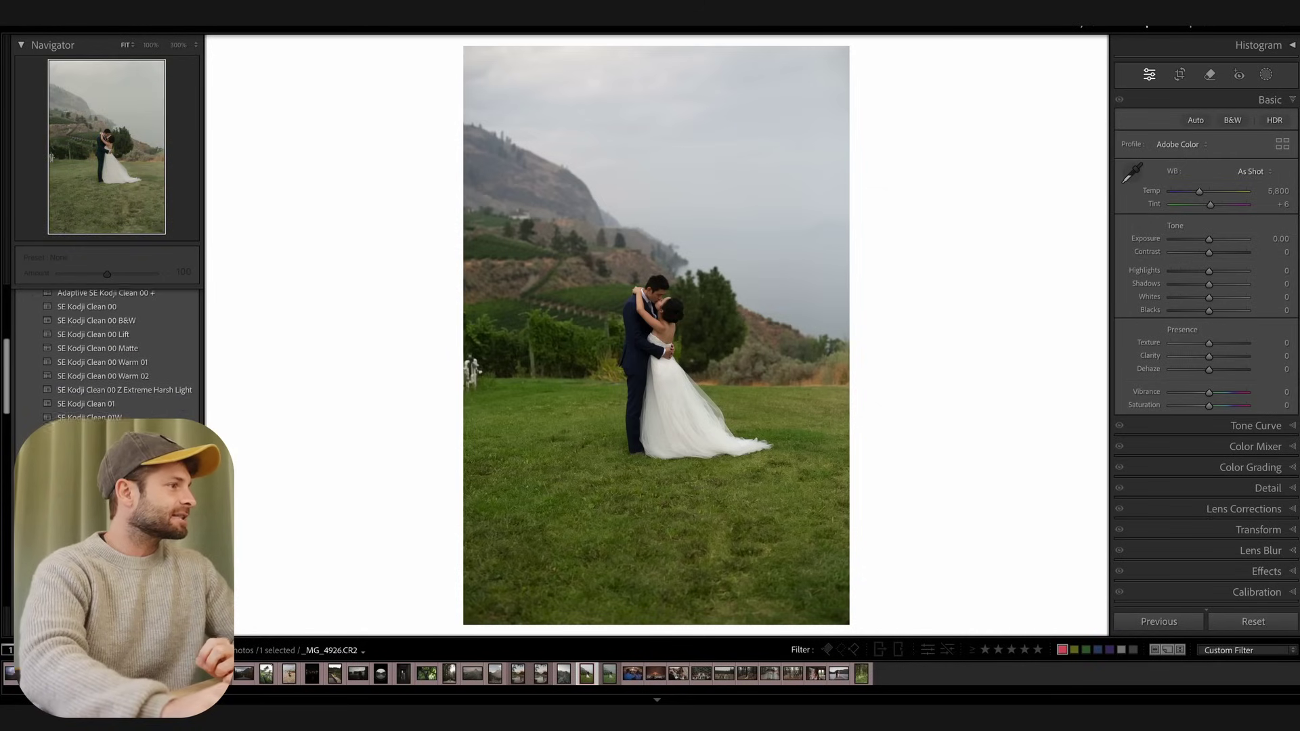
left_click(116, 378)
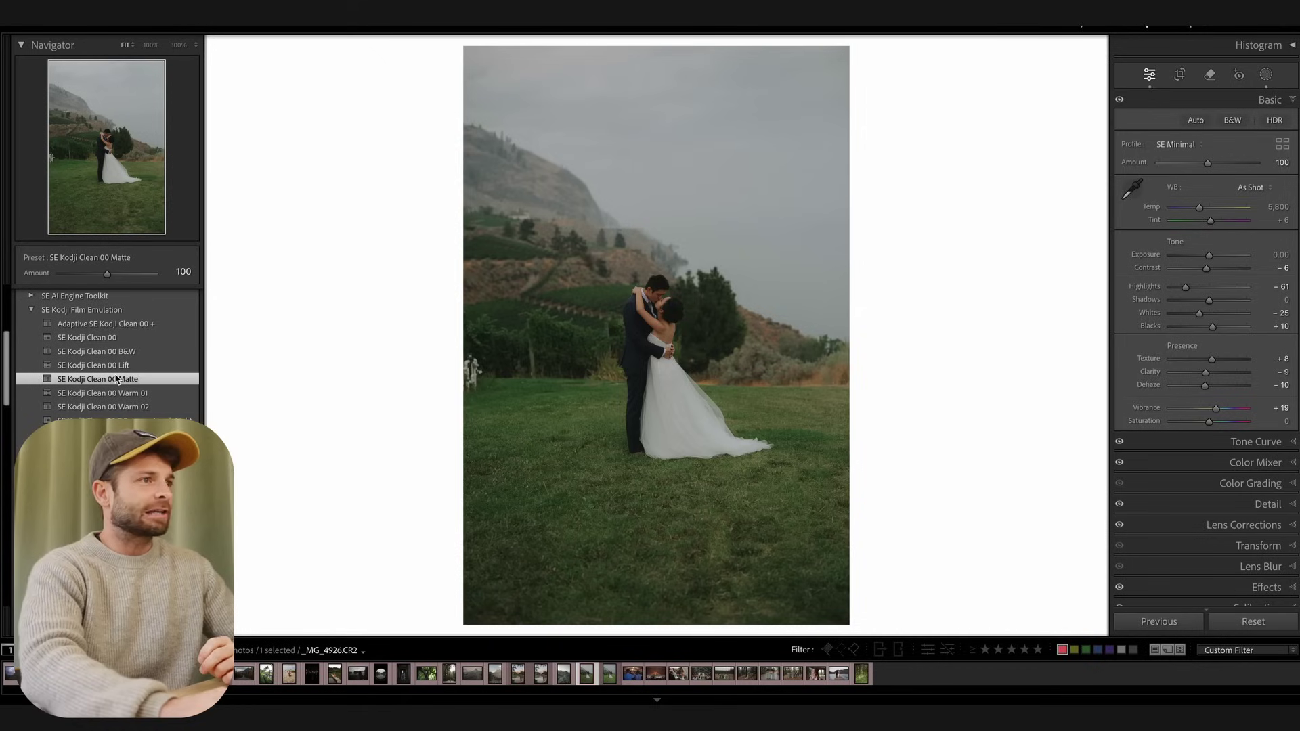
left_click_drag(1214, 258, 1217, 256)
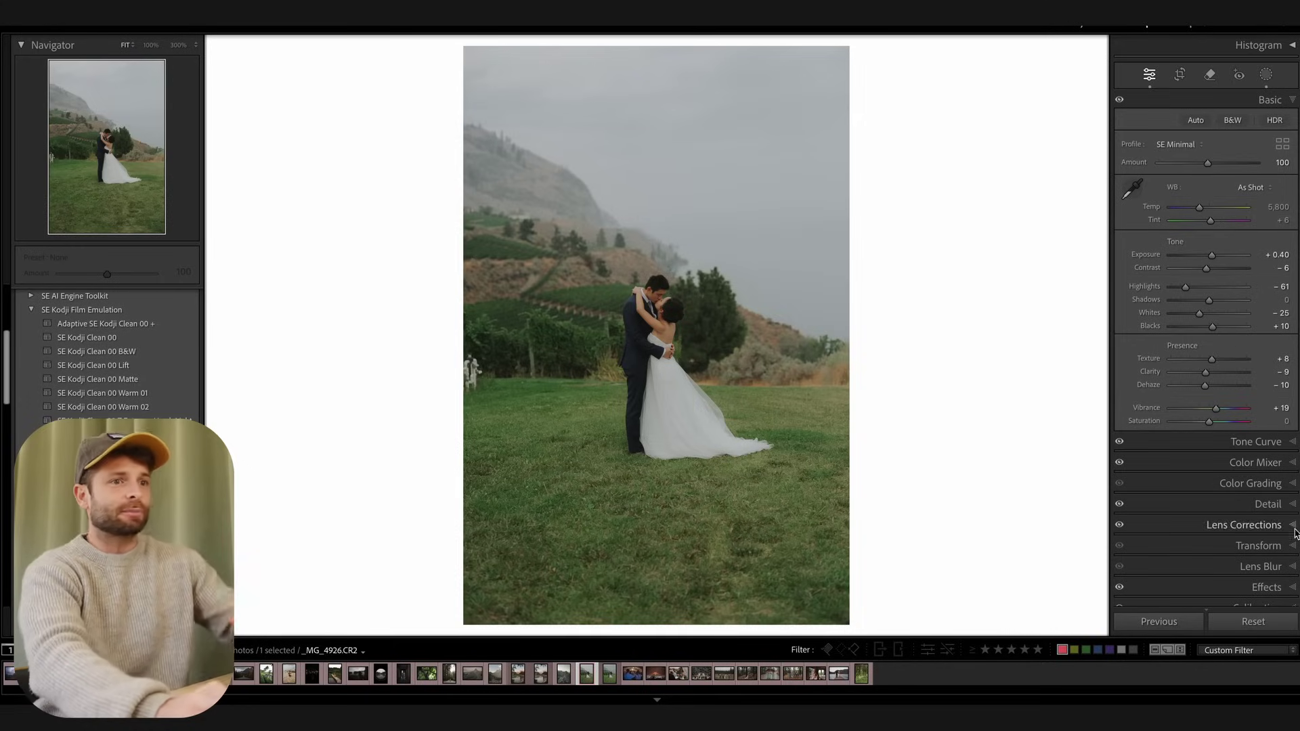
key("ctrl+z")
left_click(1175, 145)
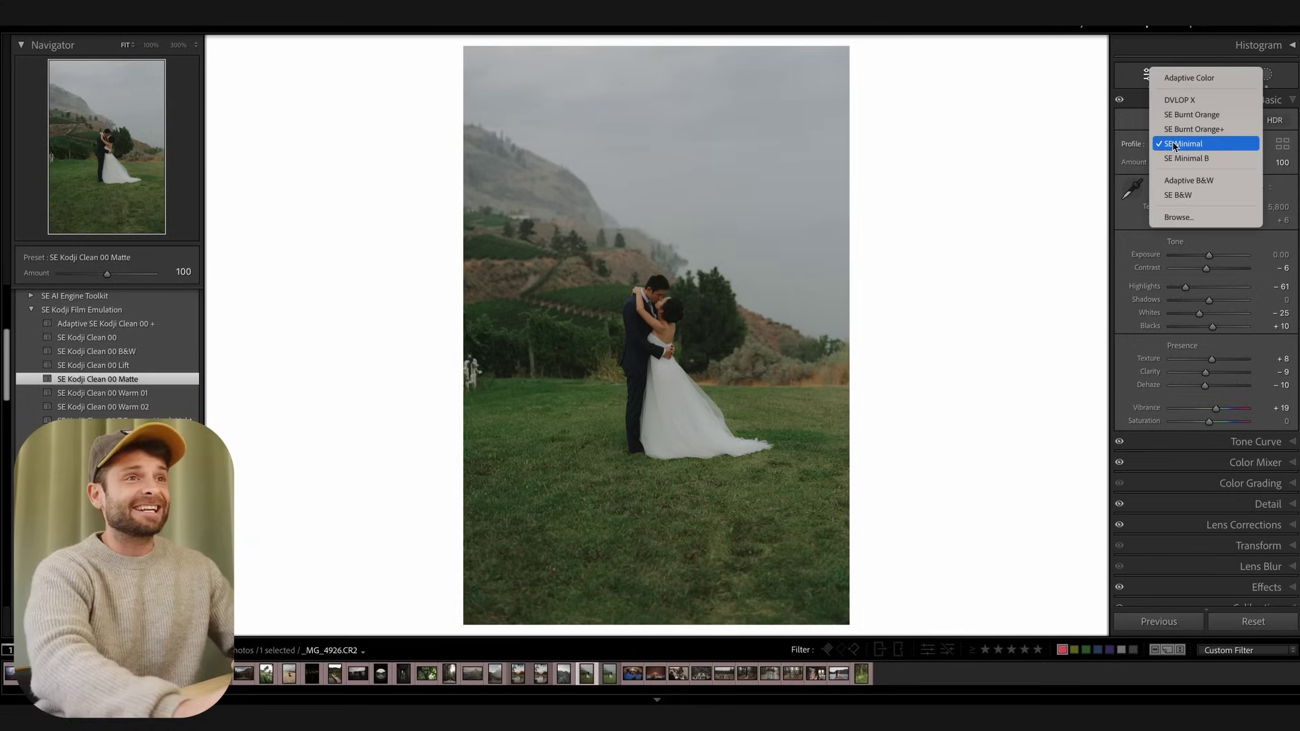
left_click(1187, 82)
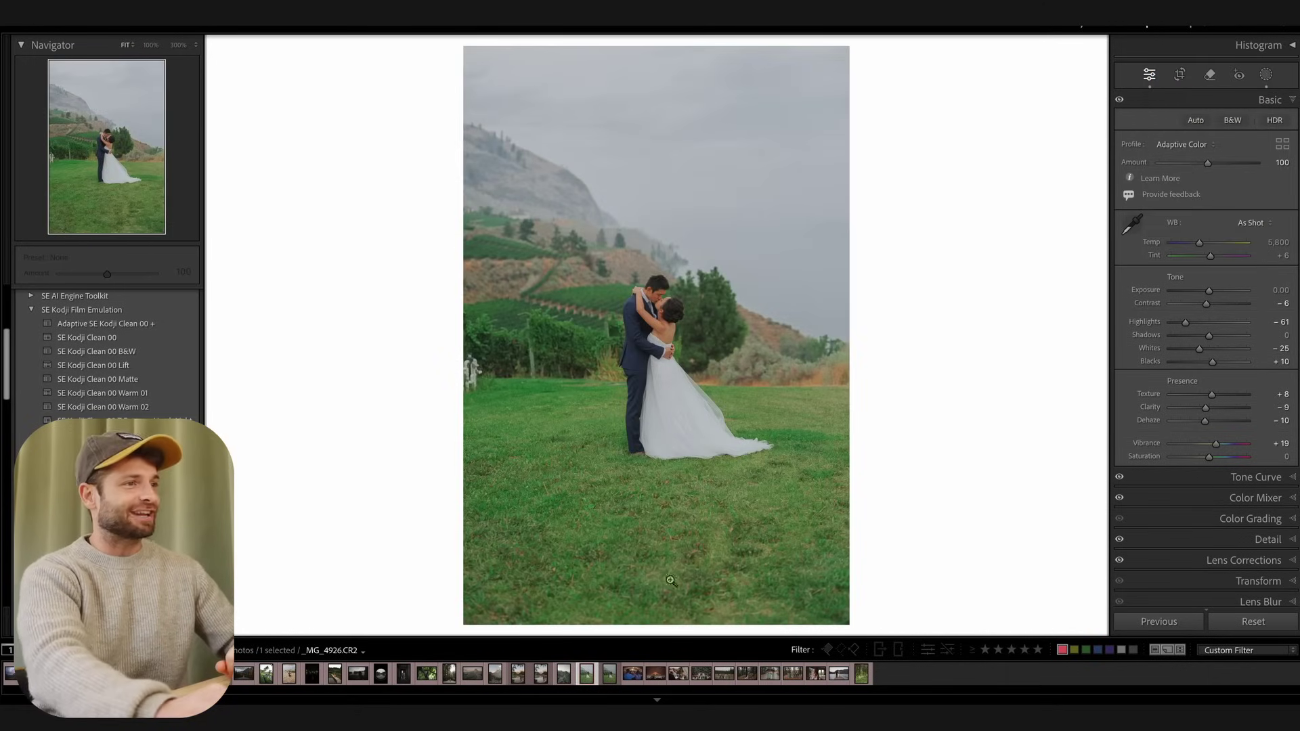
Expand the Color Mixer to review the preset's HSL saturation values.
left_click(1239, 499)
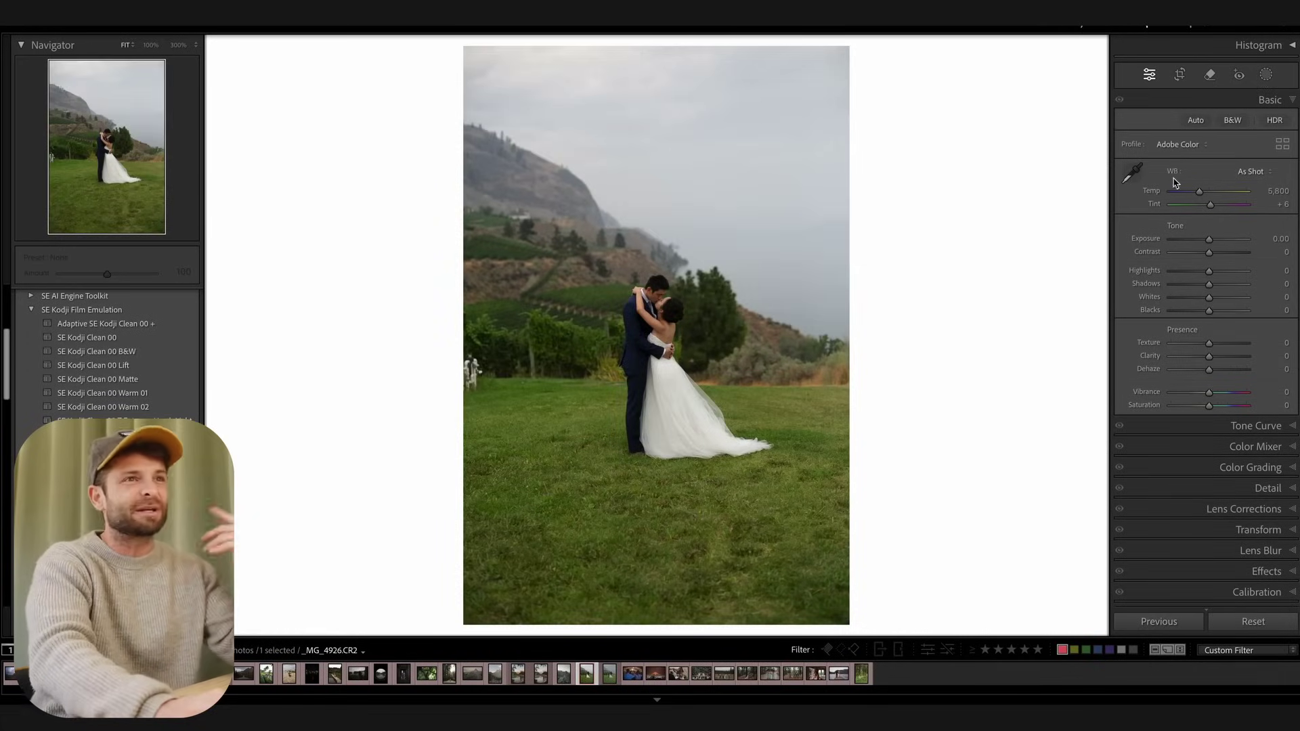
Switch to Adaptive Color and set Yellow/Green saturation to -37/-23 and luminance to -27/-33.
left_click(1186, 147)
left_click(1186, 165)
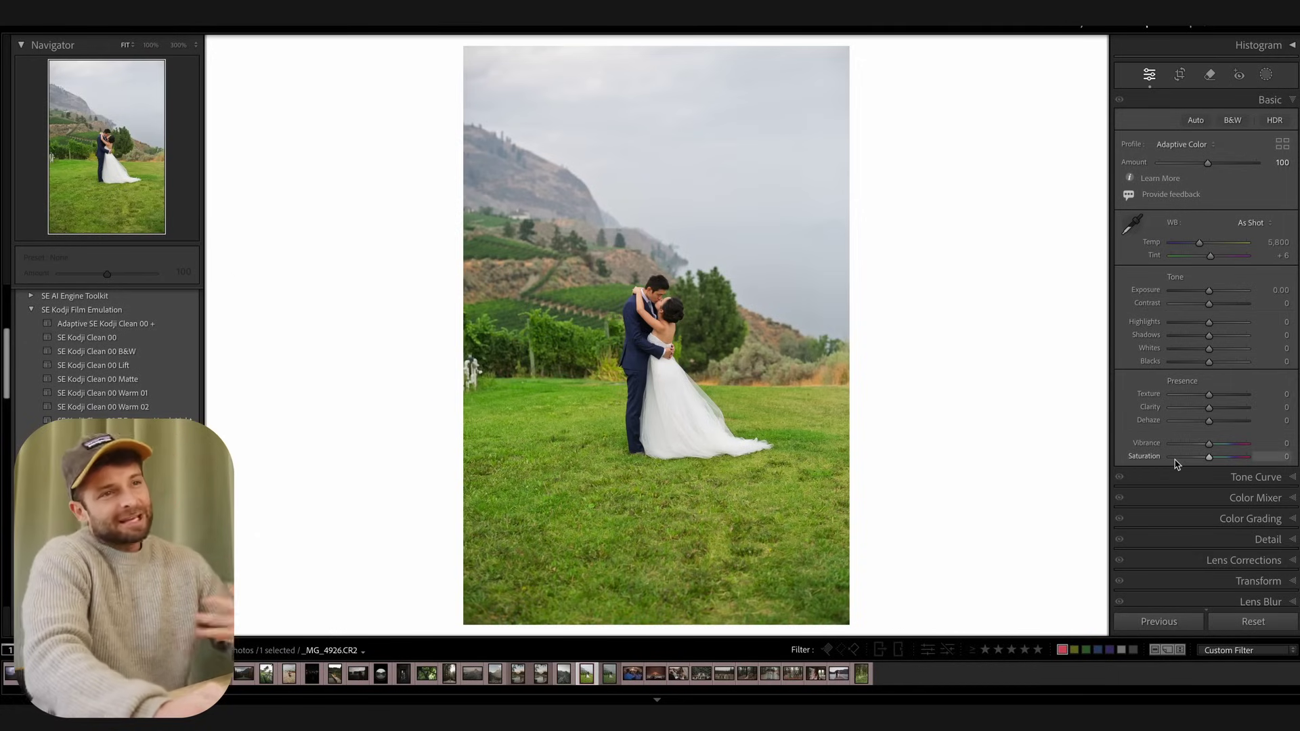
left_click(1260, 499)
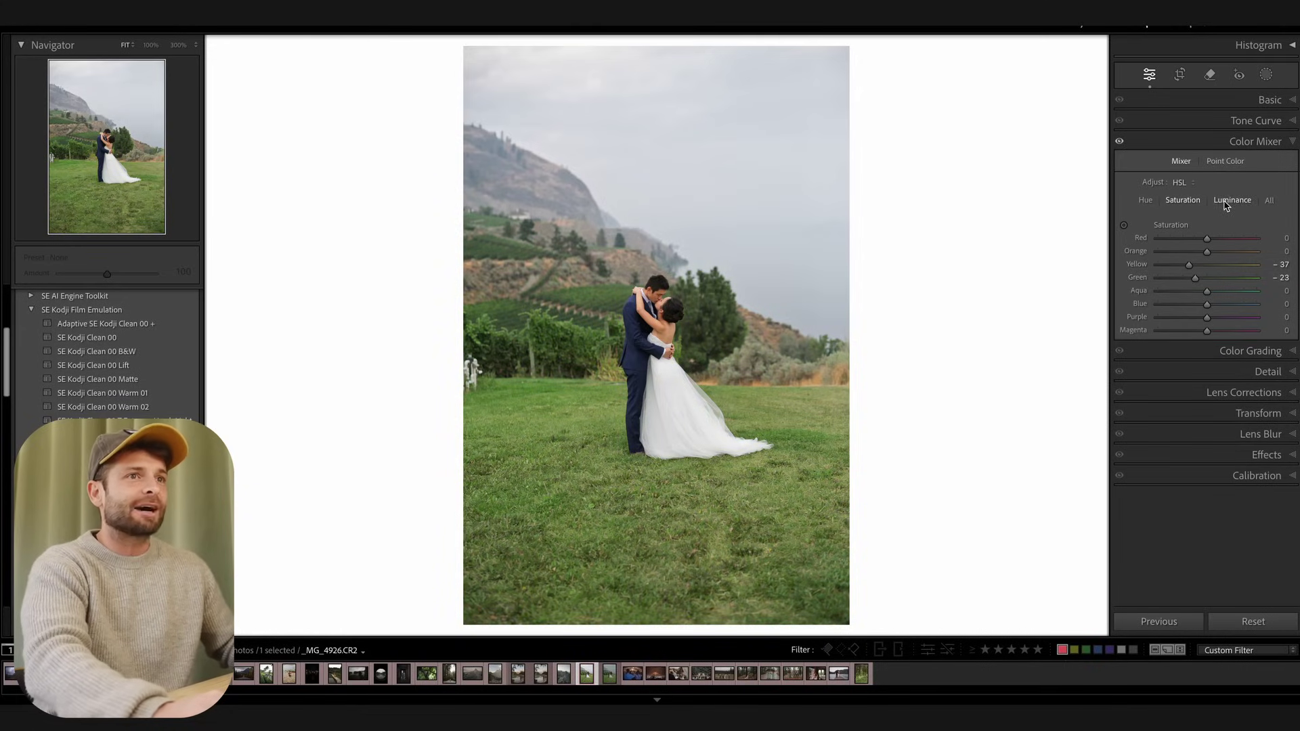
mouse_move(1209, 266)
left_mouse_down()
mouse_move(1177, 279)
mouse_move(1192, 282)
left_mouse_up()
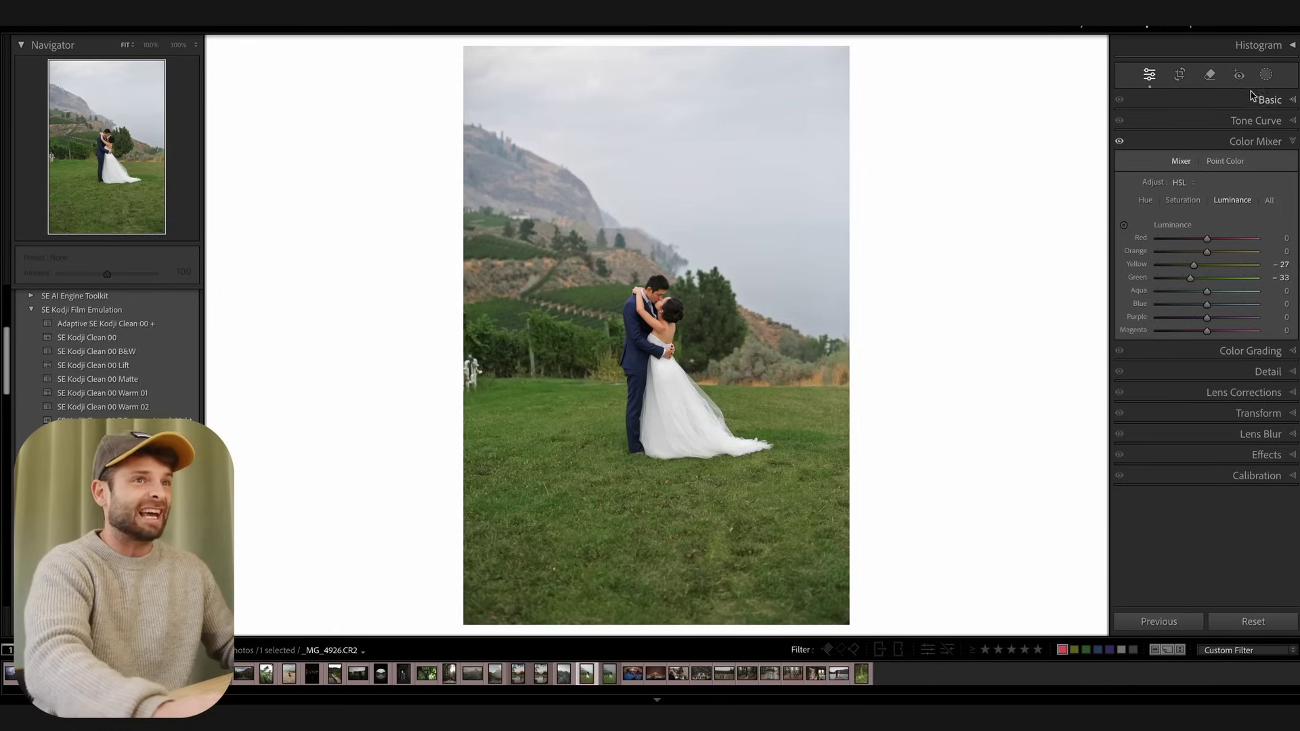